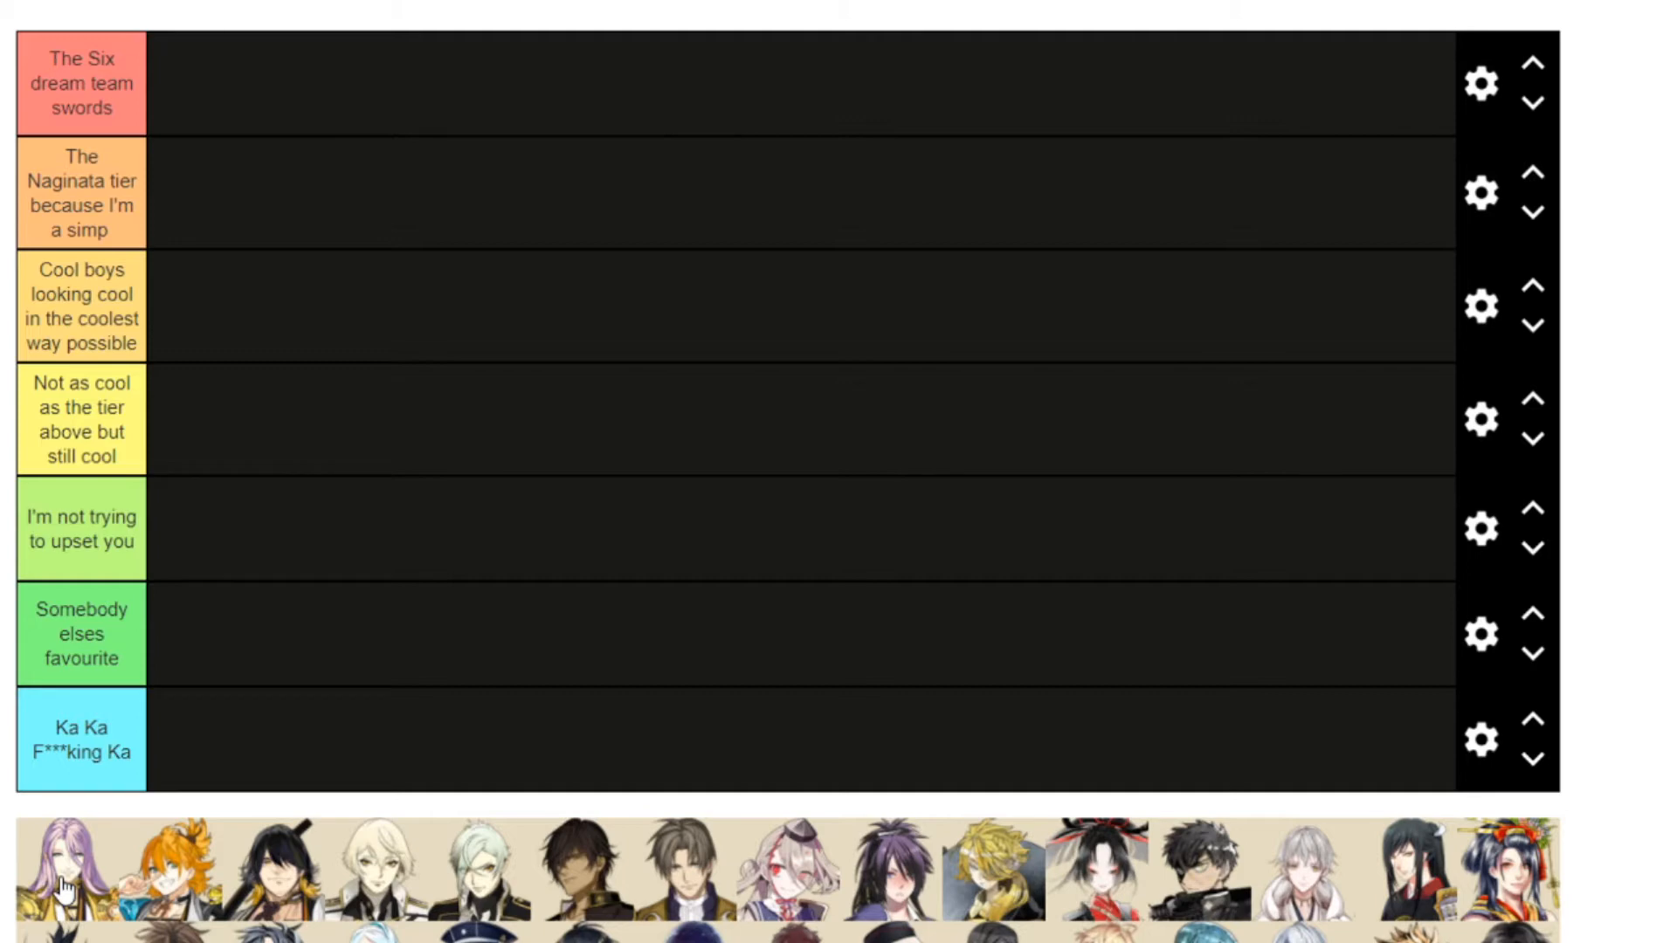
Place the lilac-haired and shaggy black-haired characters in "Not as cool as the tier above but still cool" and the orange-haired one in "The Six dream team swords"
left_click_drag(63, 887, 189, 432)
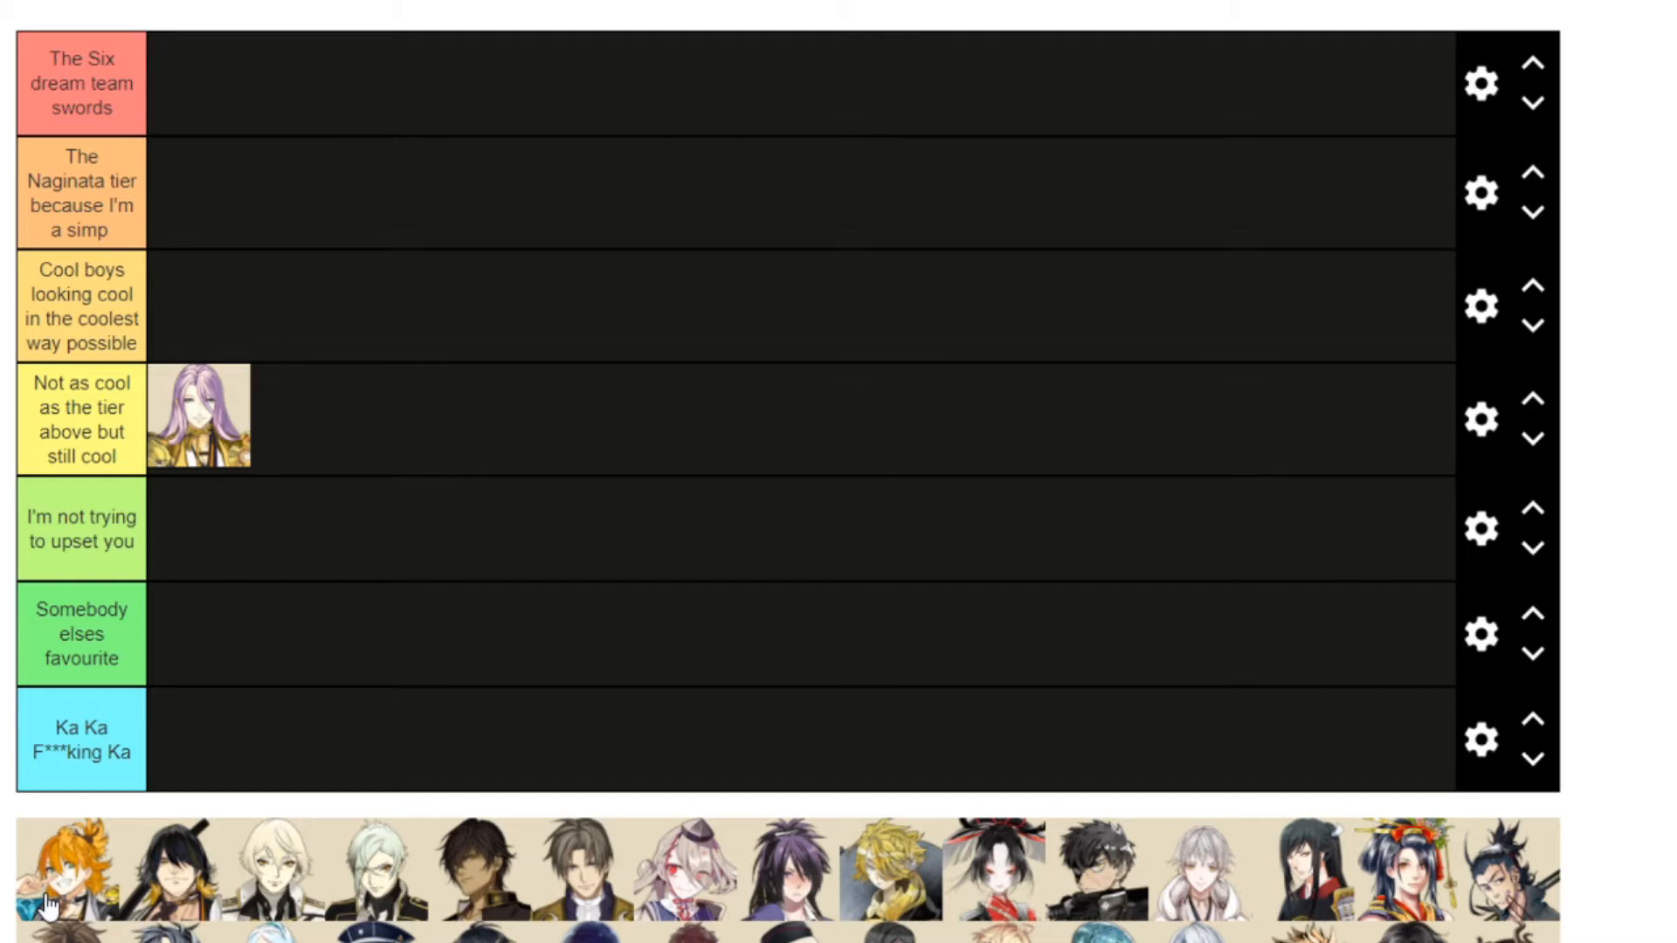
left_click_drag(62, 886, 170, 99)
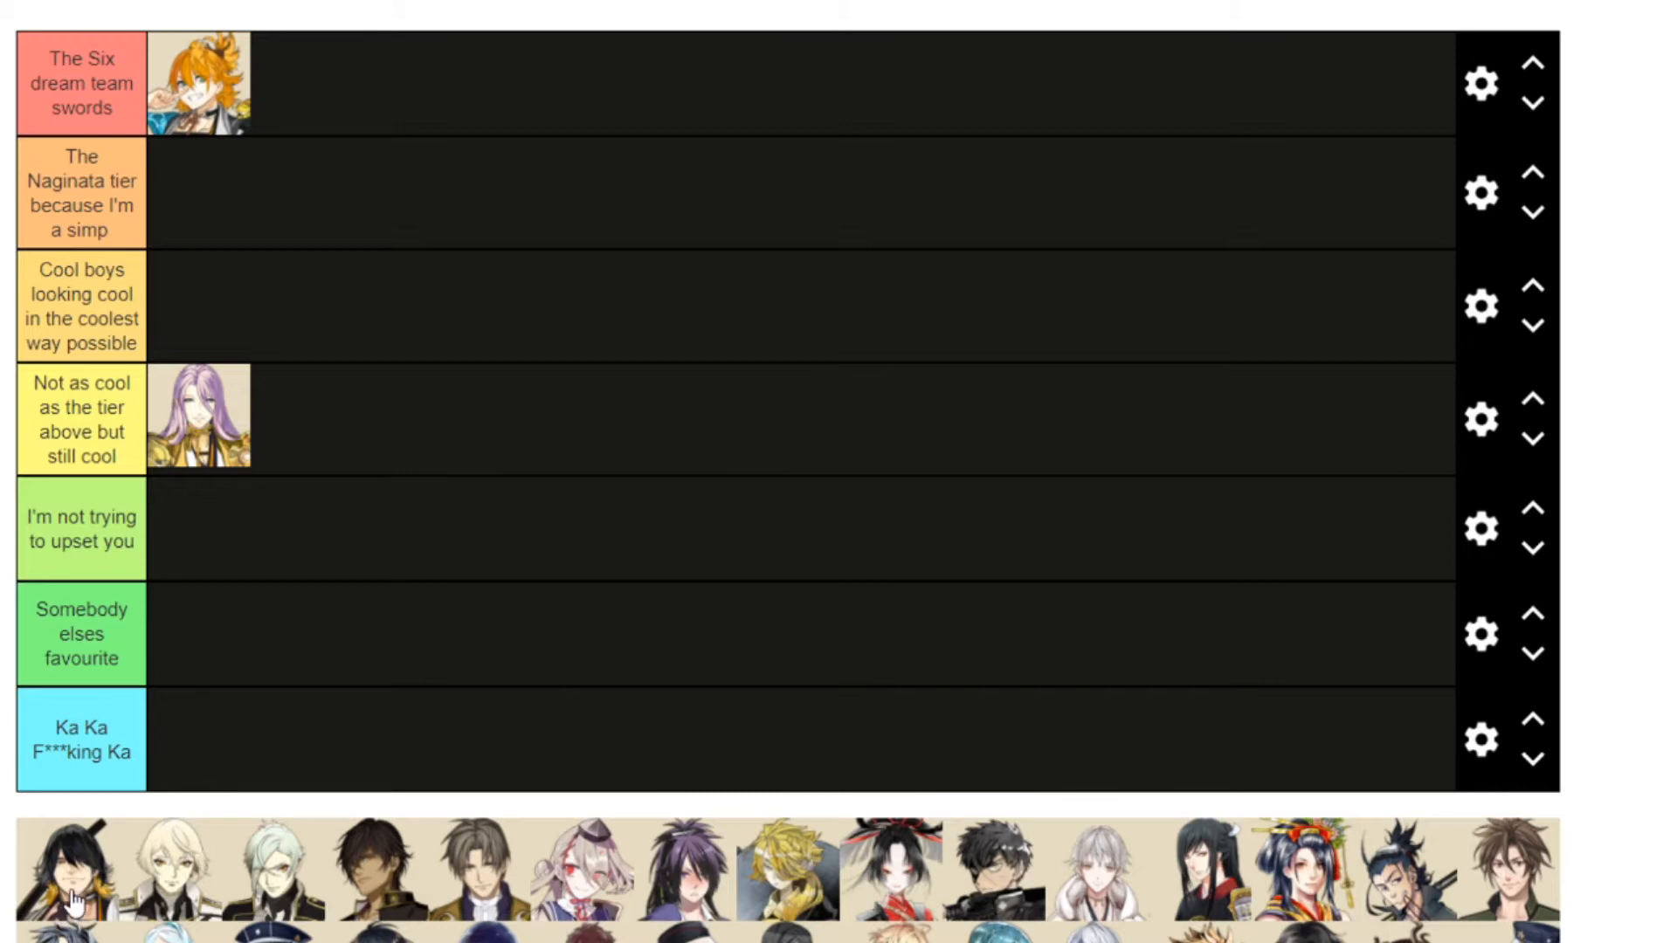
left_click_drag(75, 895, 319, 439)
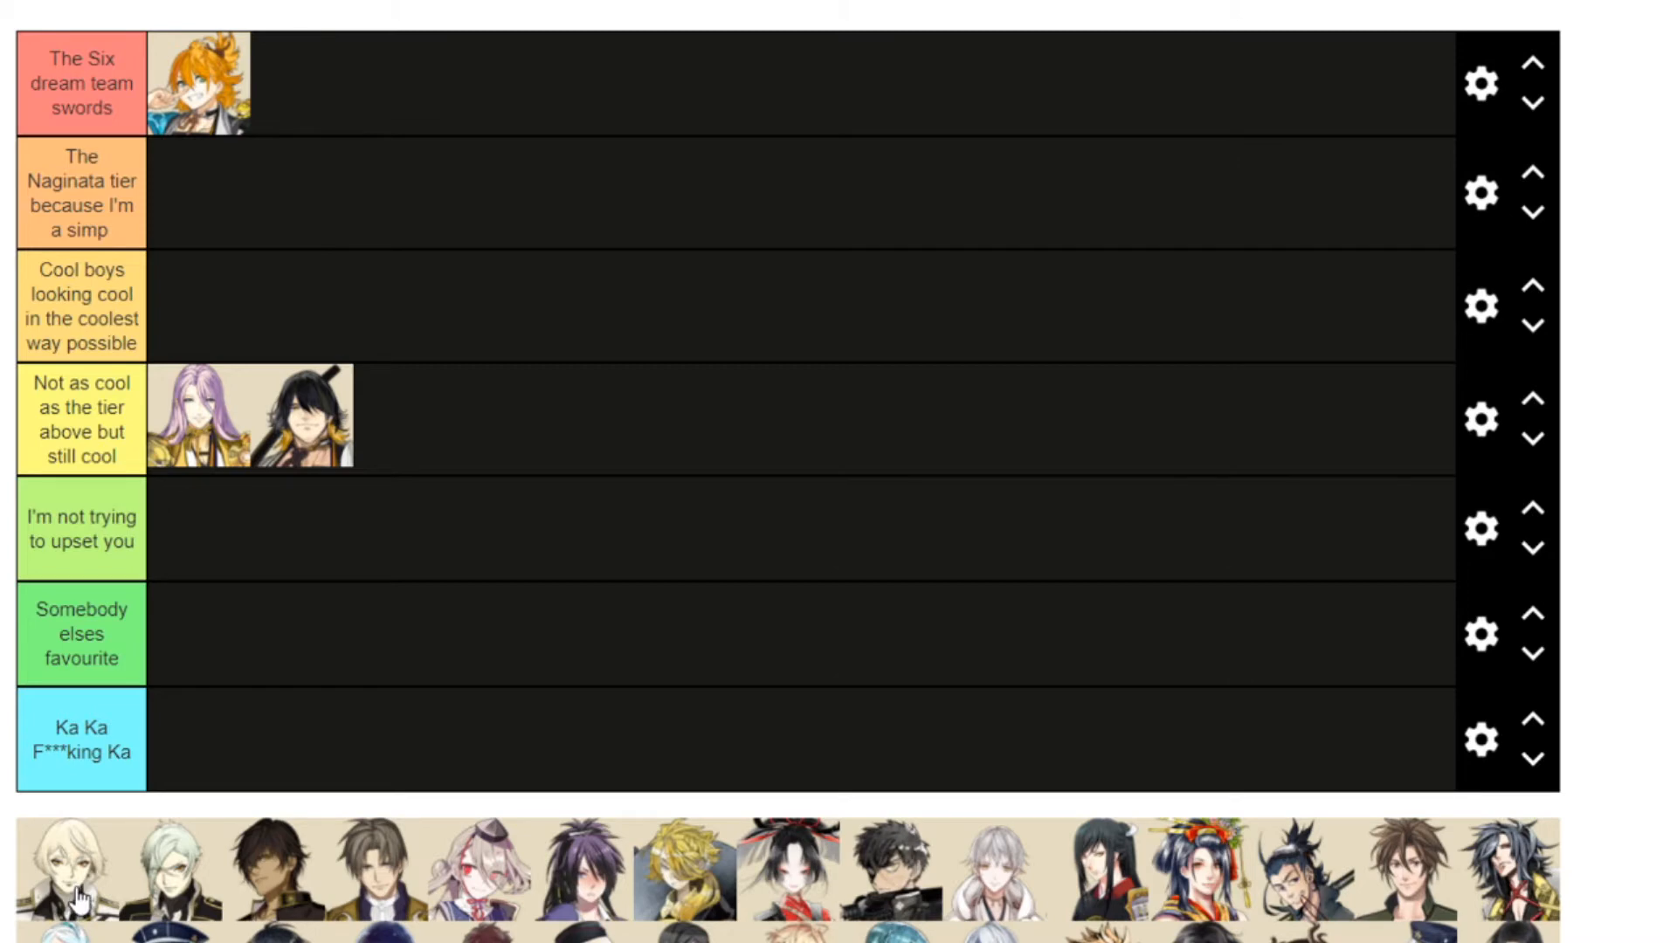
Add the two pale-haired characters and the dark-skinned one to "Cool boys looking cool in the coolest way possible"
left_click_drag(77, 895, 215, 345)
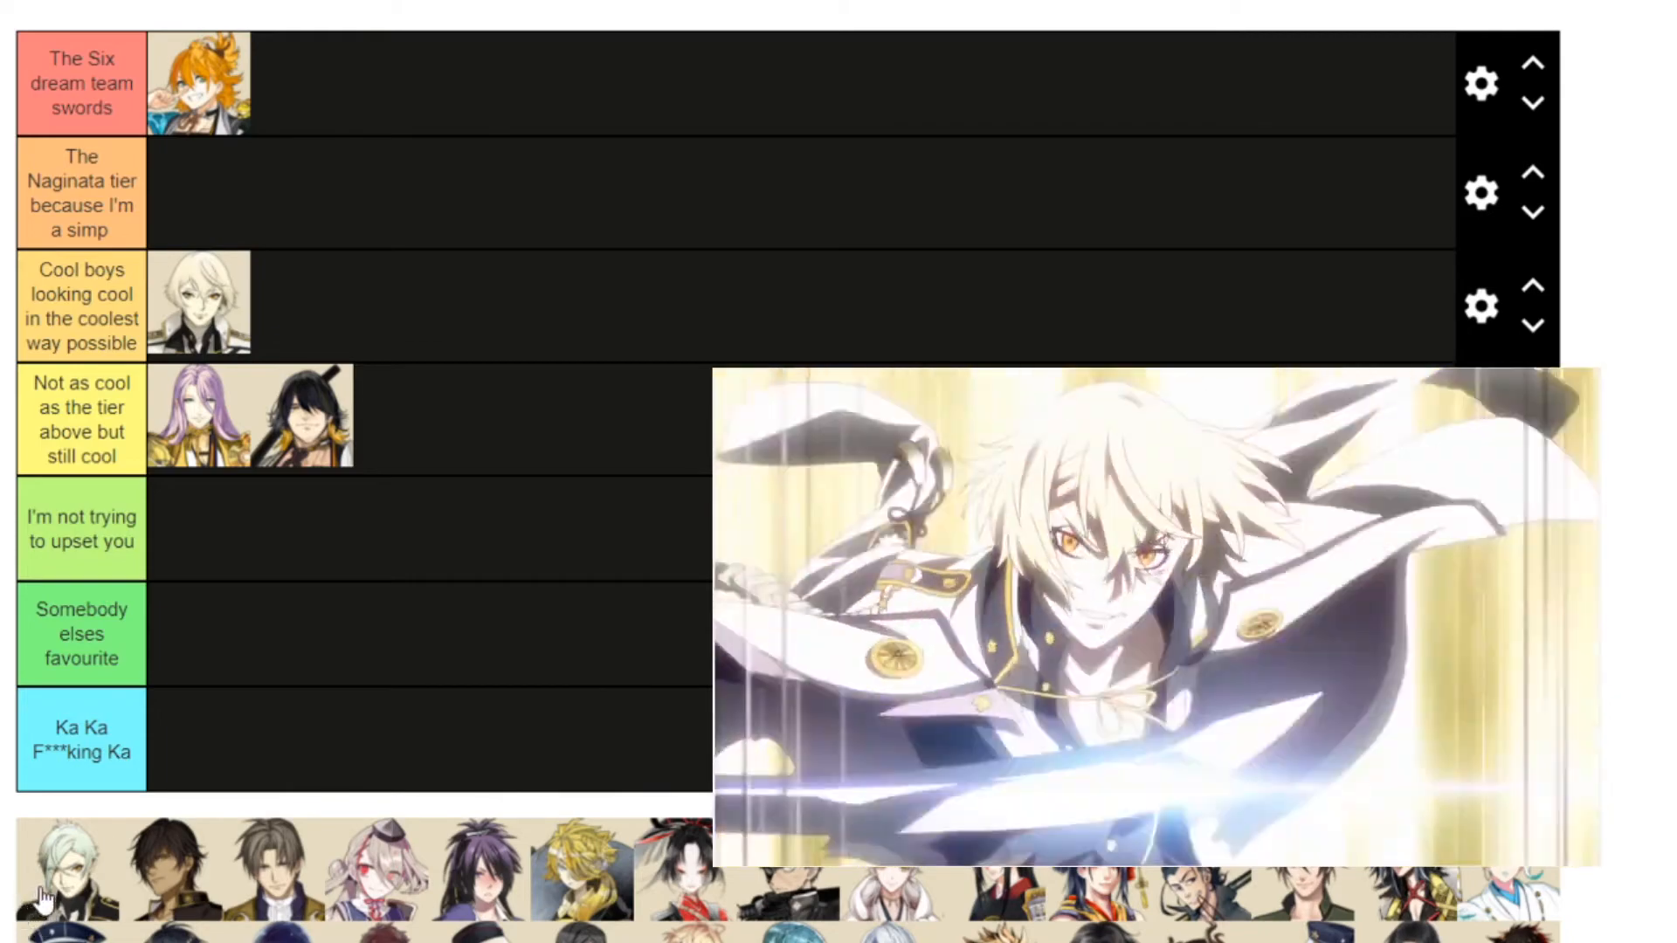
left_click_drag(47, 900, 295, 331)
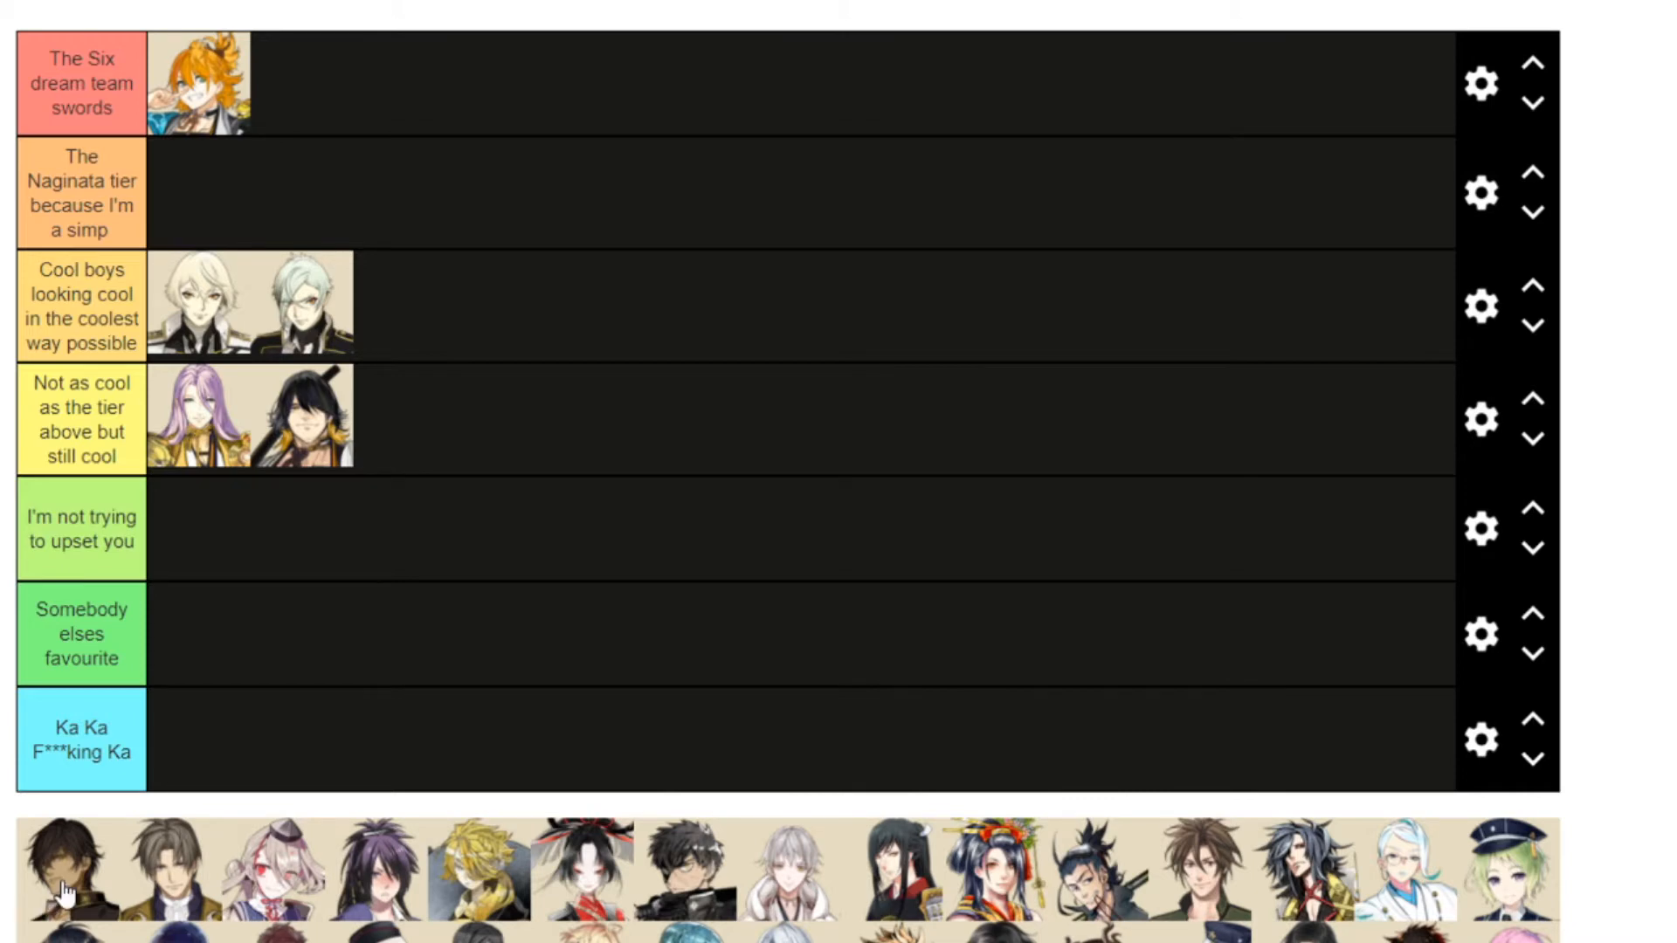
left_click_drag(65, 893, 436, 316)
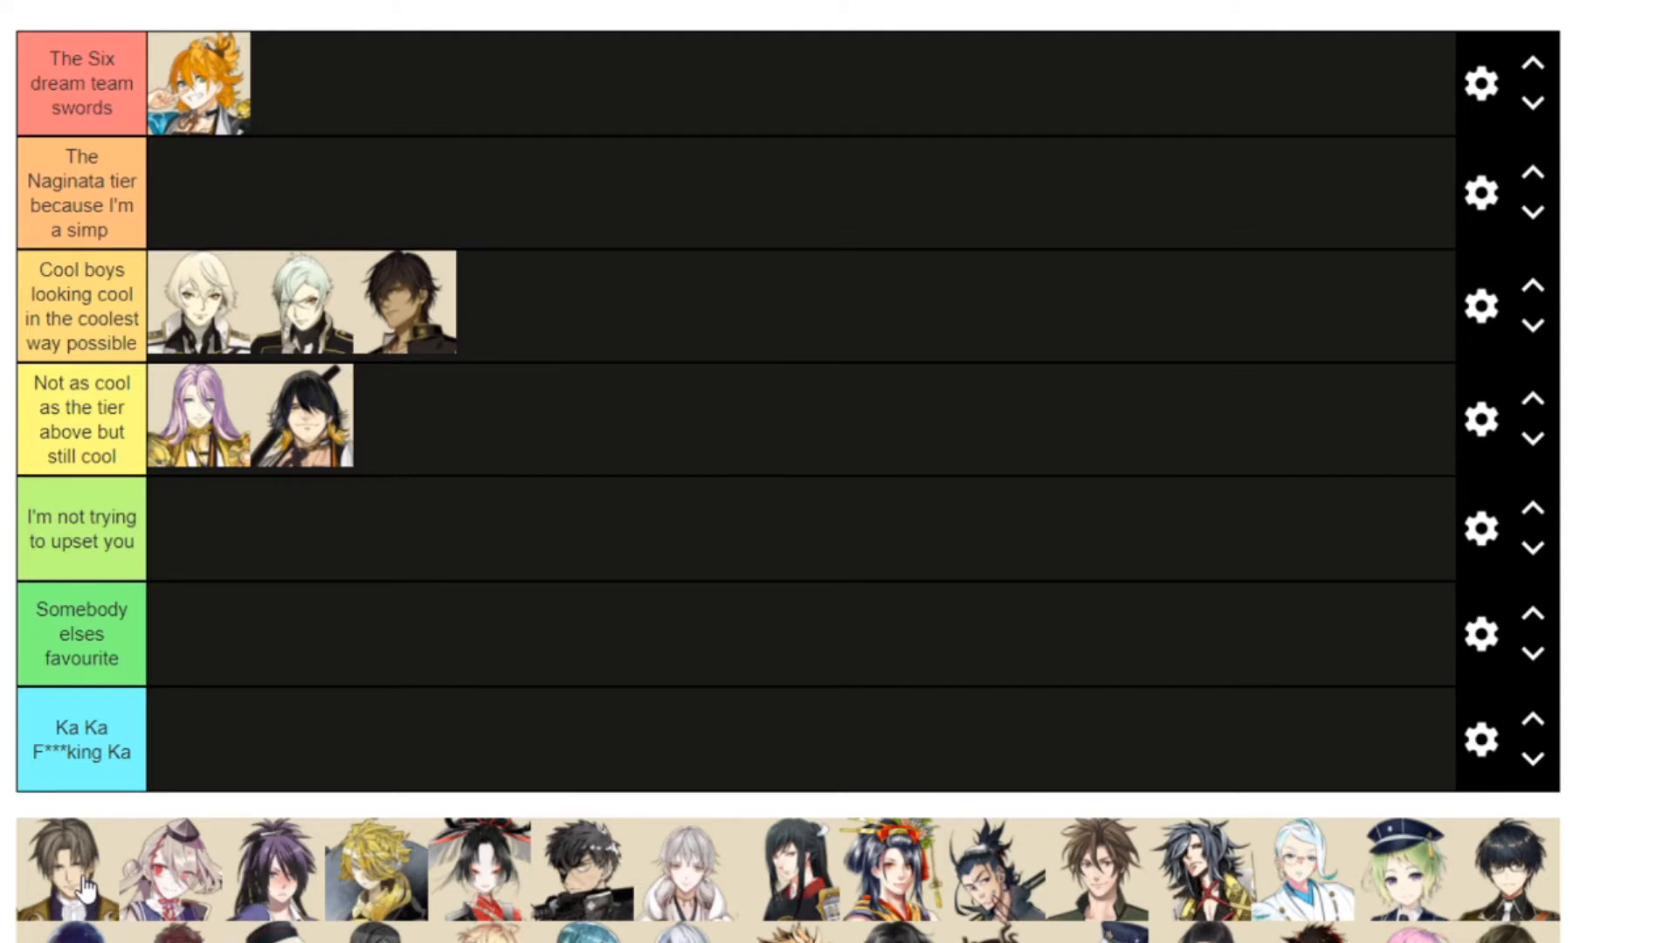
Put the brown-haired character with the white cravat in "Somebody elses favourite" and the pale pink-haired one with a cap in the "Cool boys" tier
left_click_drag(85, 889, 197, 681)
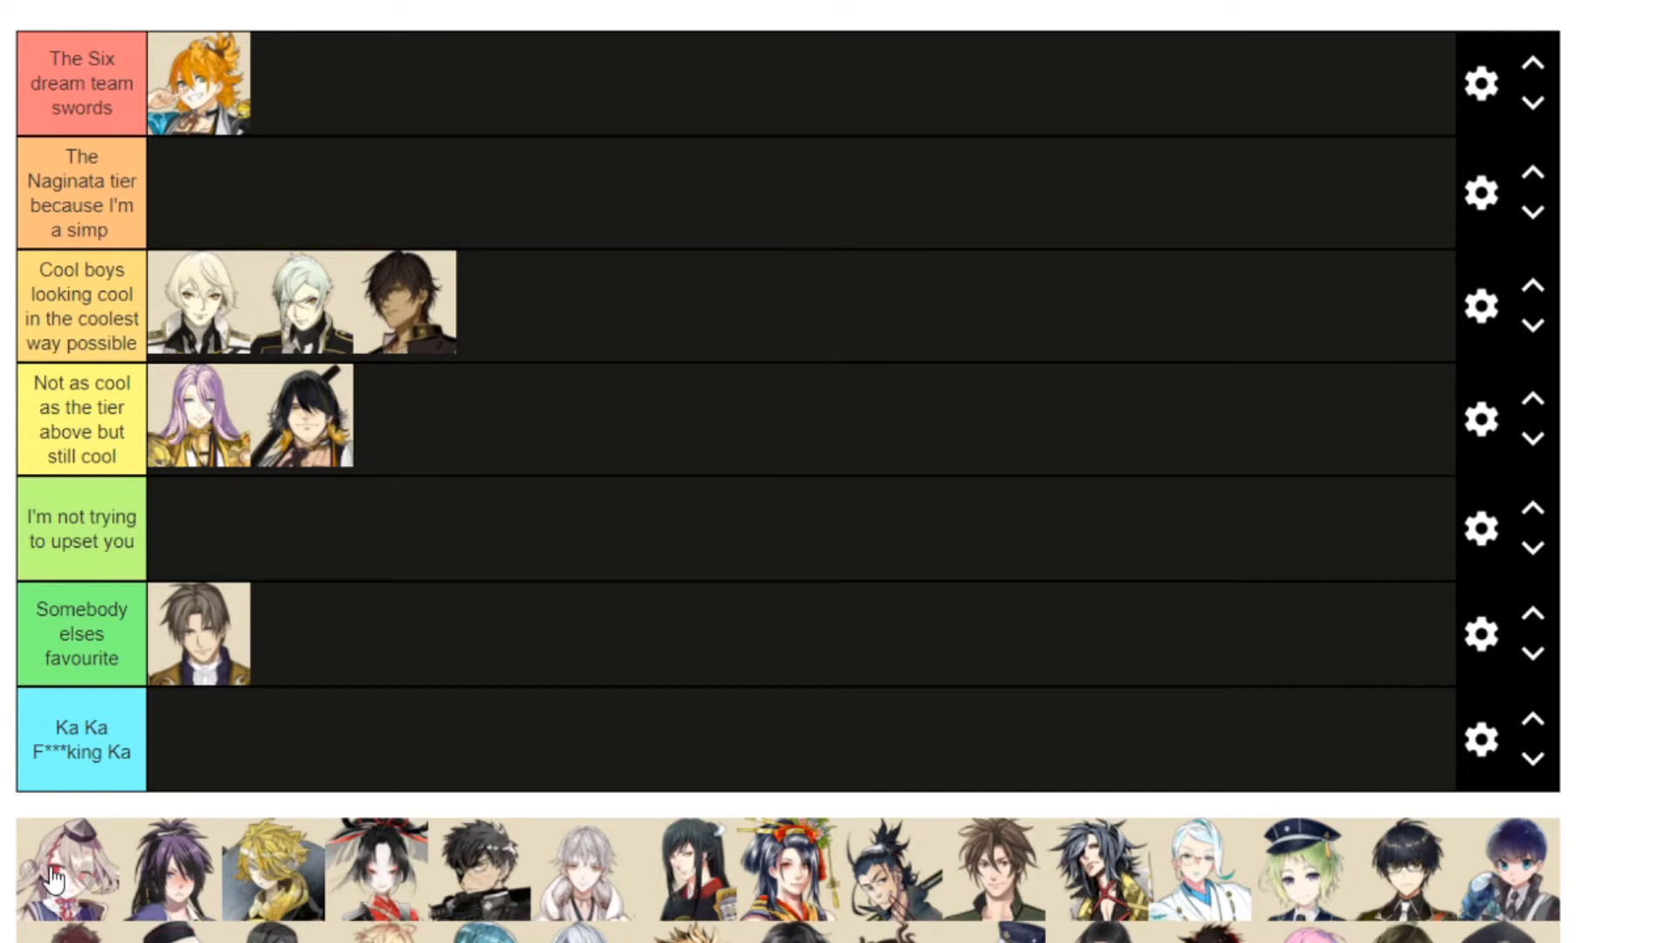
left_click_drag(54, 876, 260, 650)
left_click_drag(371, 596, 489, 310)
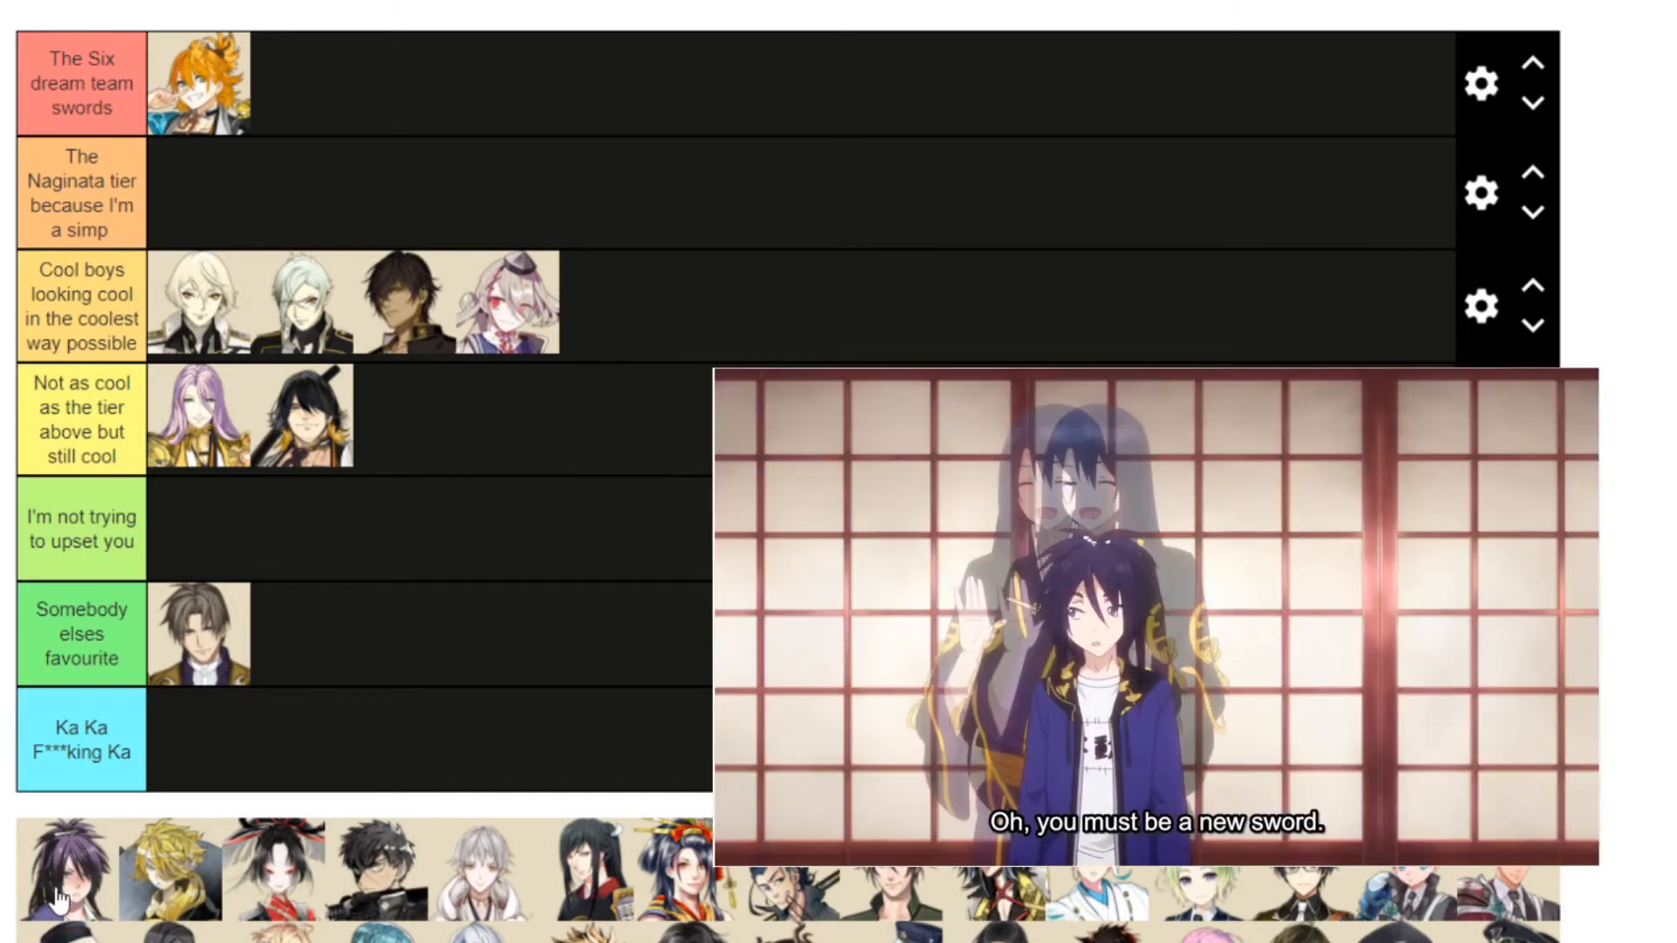
Put the purple-ponytailed character in the "Not as cool" tier, the golden-haired one in the Six dream team, and the red-ribboned one in "Cool boys"
left_click_drag(56, 897, 401, 447)
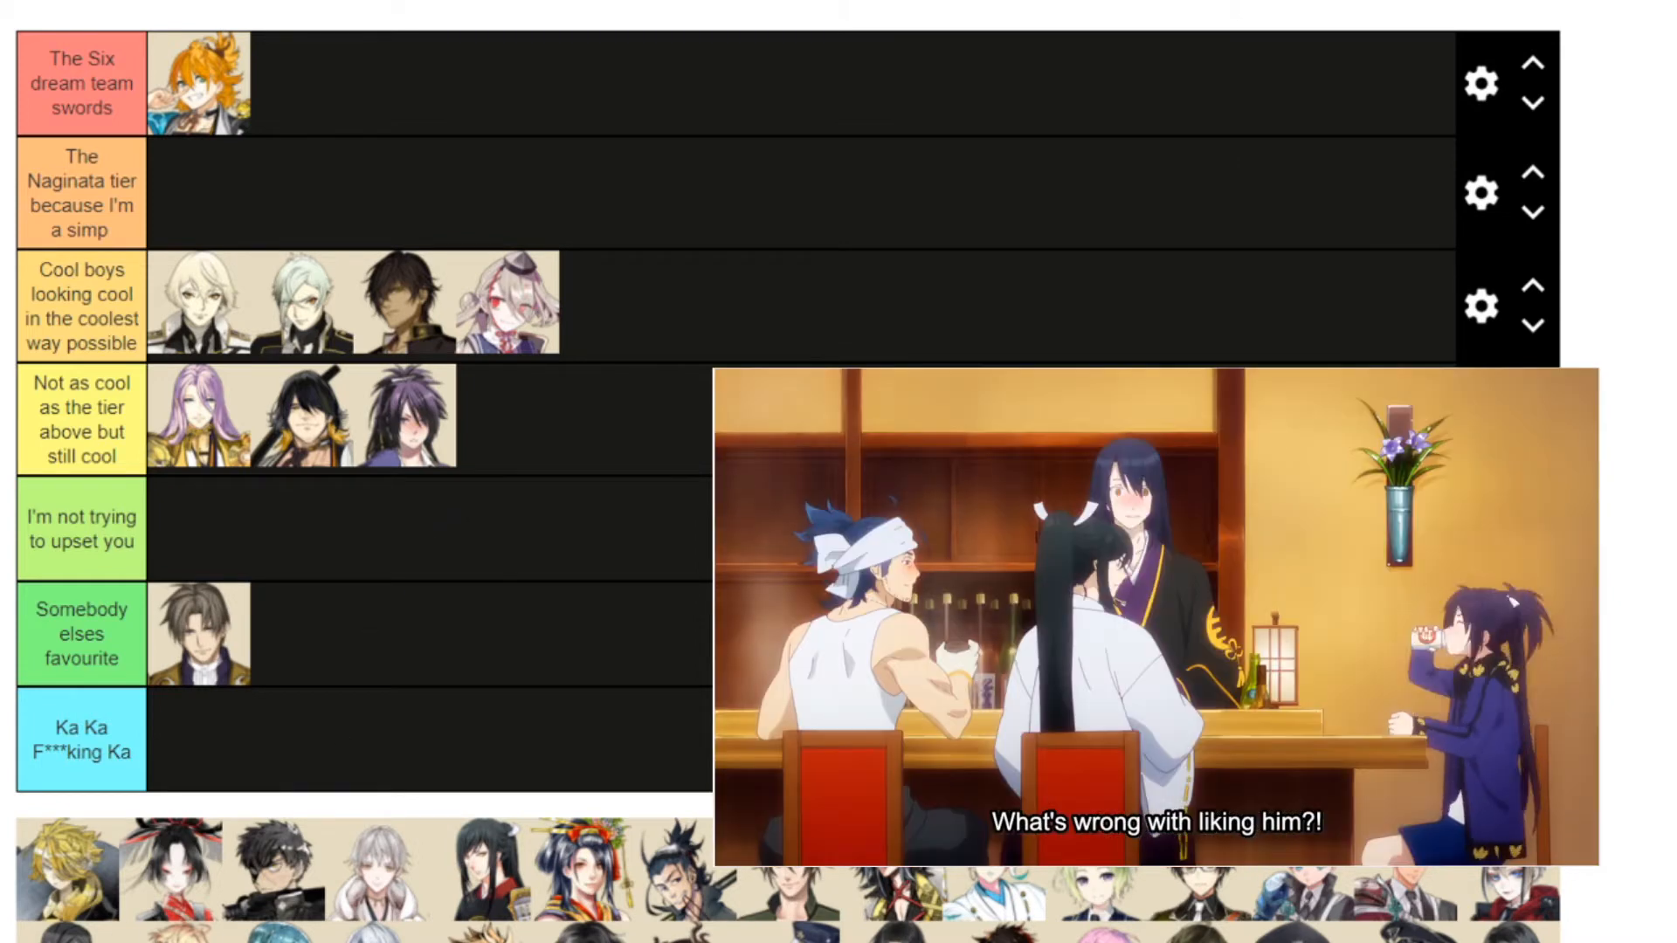
left_click_drag(70, 887, 351, 85)
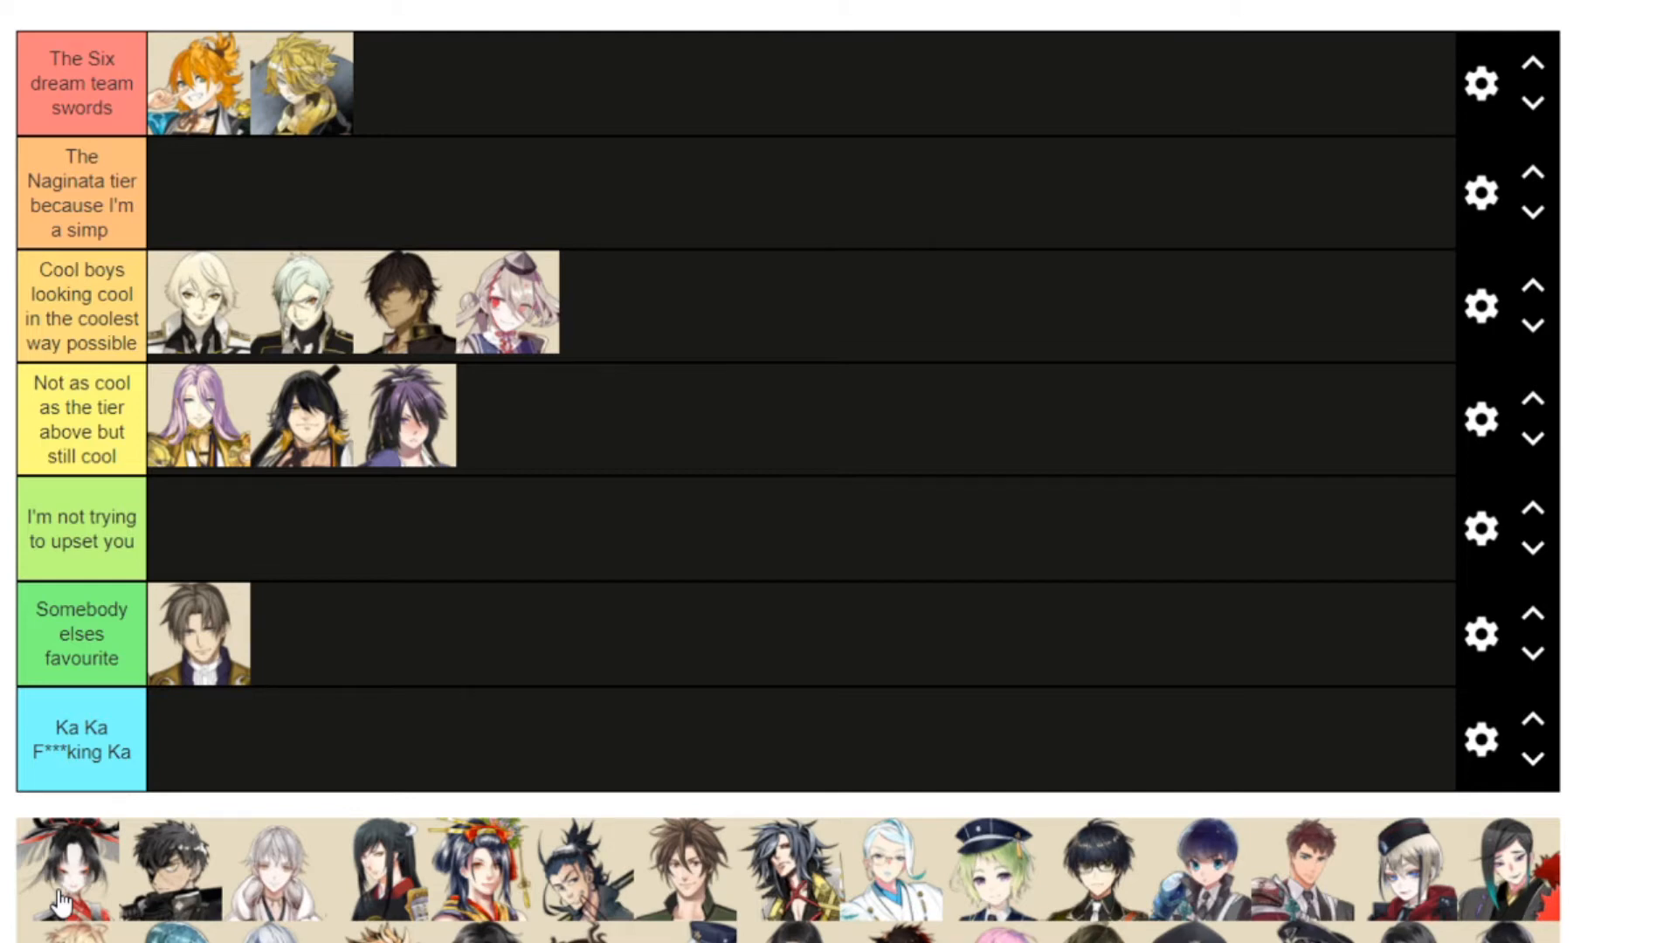
left_click_drag(59, 899, 607, 305)
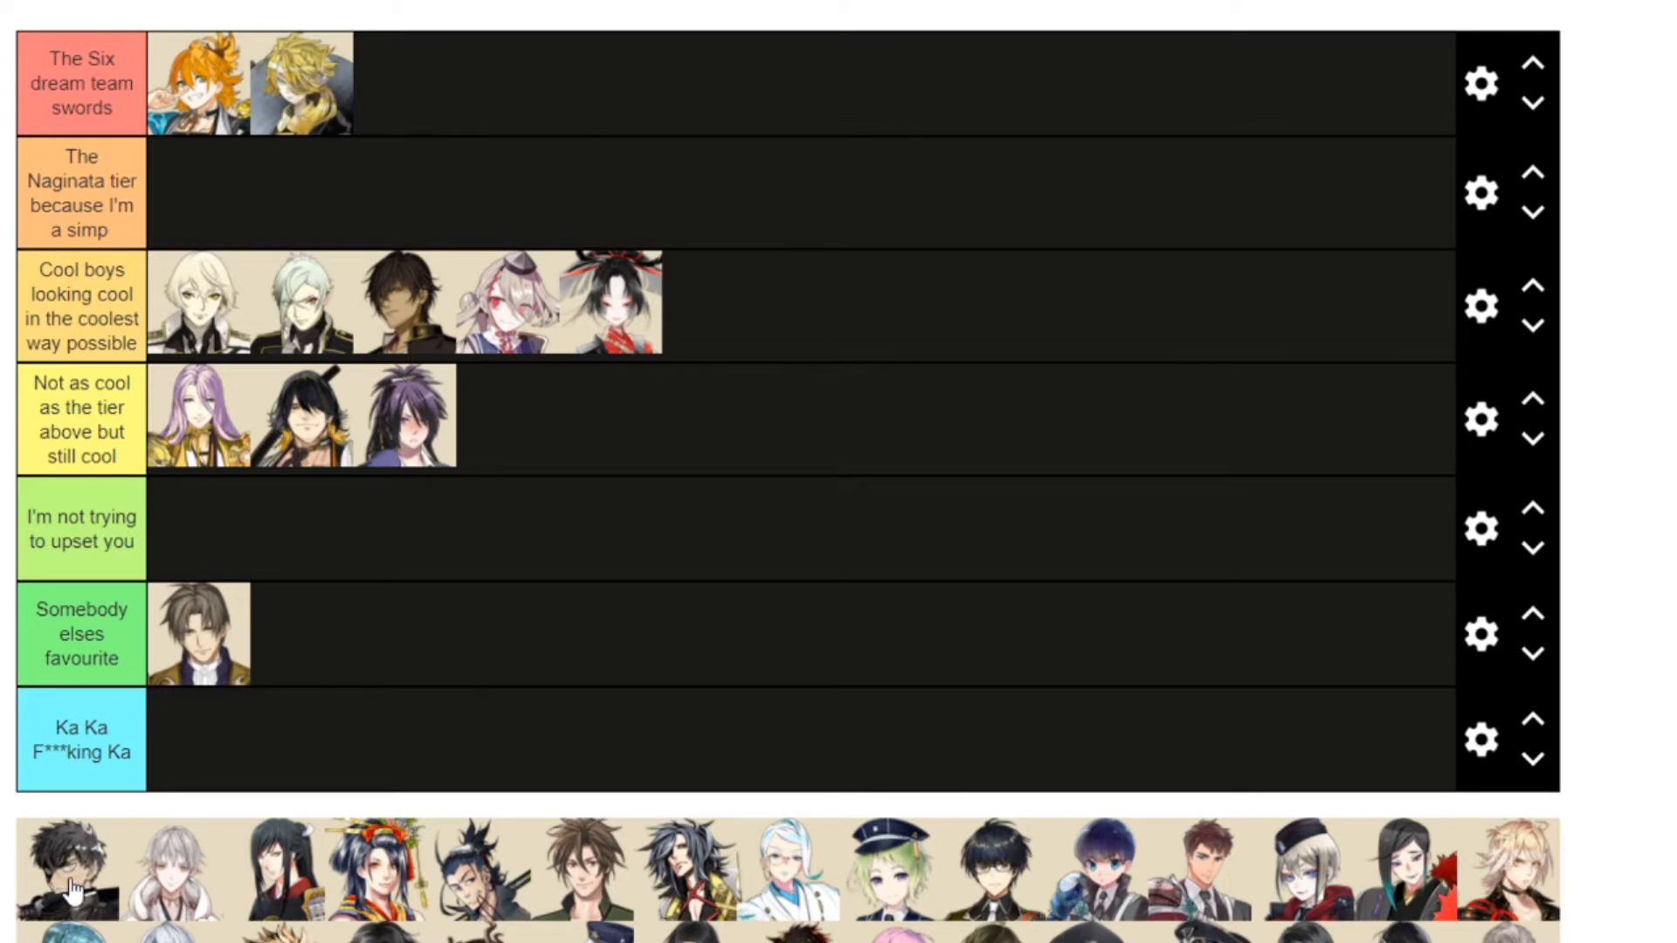
Rank the black-clad short-haired character under "Somebody elses favourite", the silver-haired one under the Six dream team, and the long black-haired one under "Not as cool"
left_click_drag(73, 891, 302, 639)
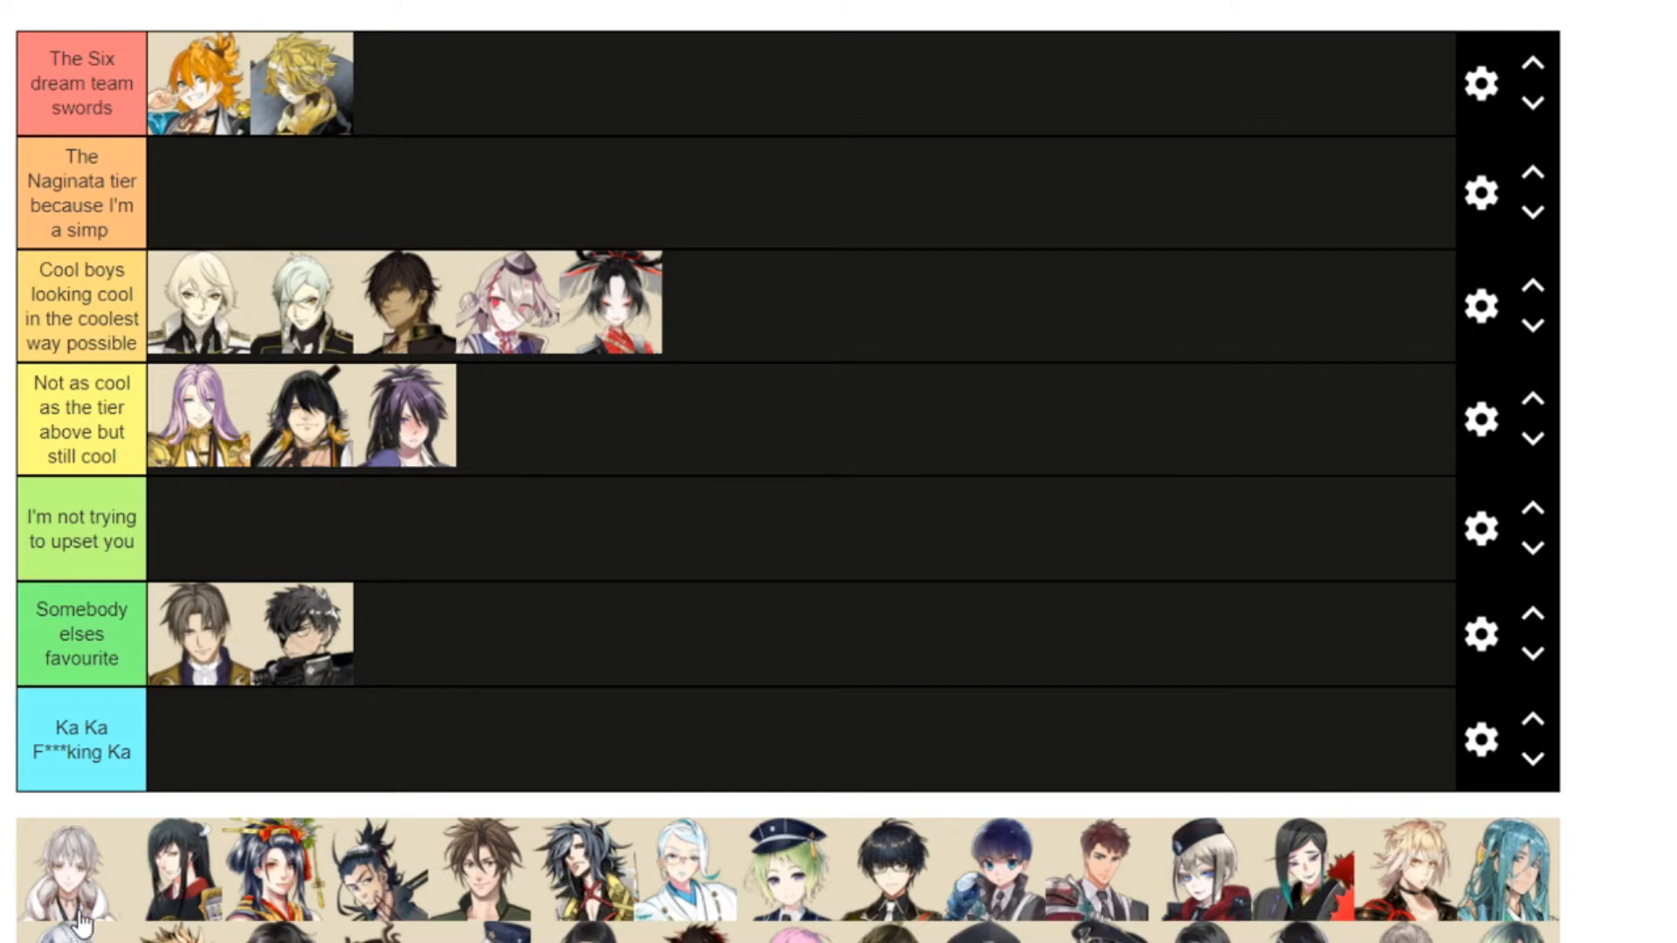
left_click_drag(79, 899, 422, 99)
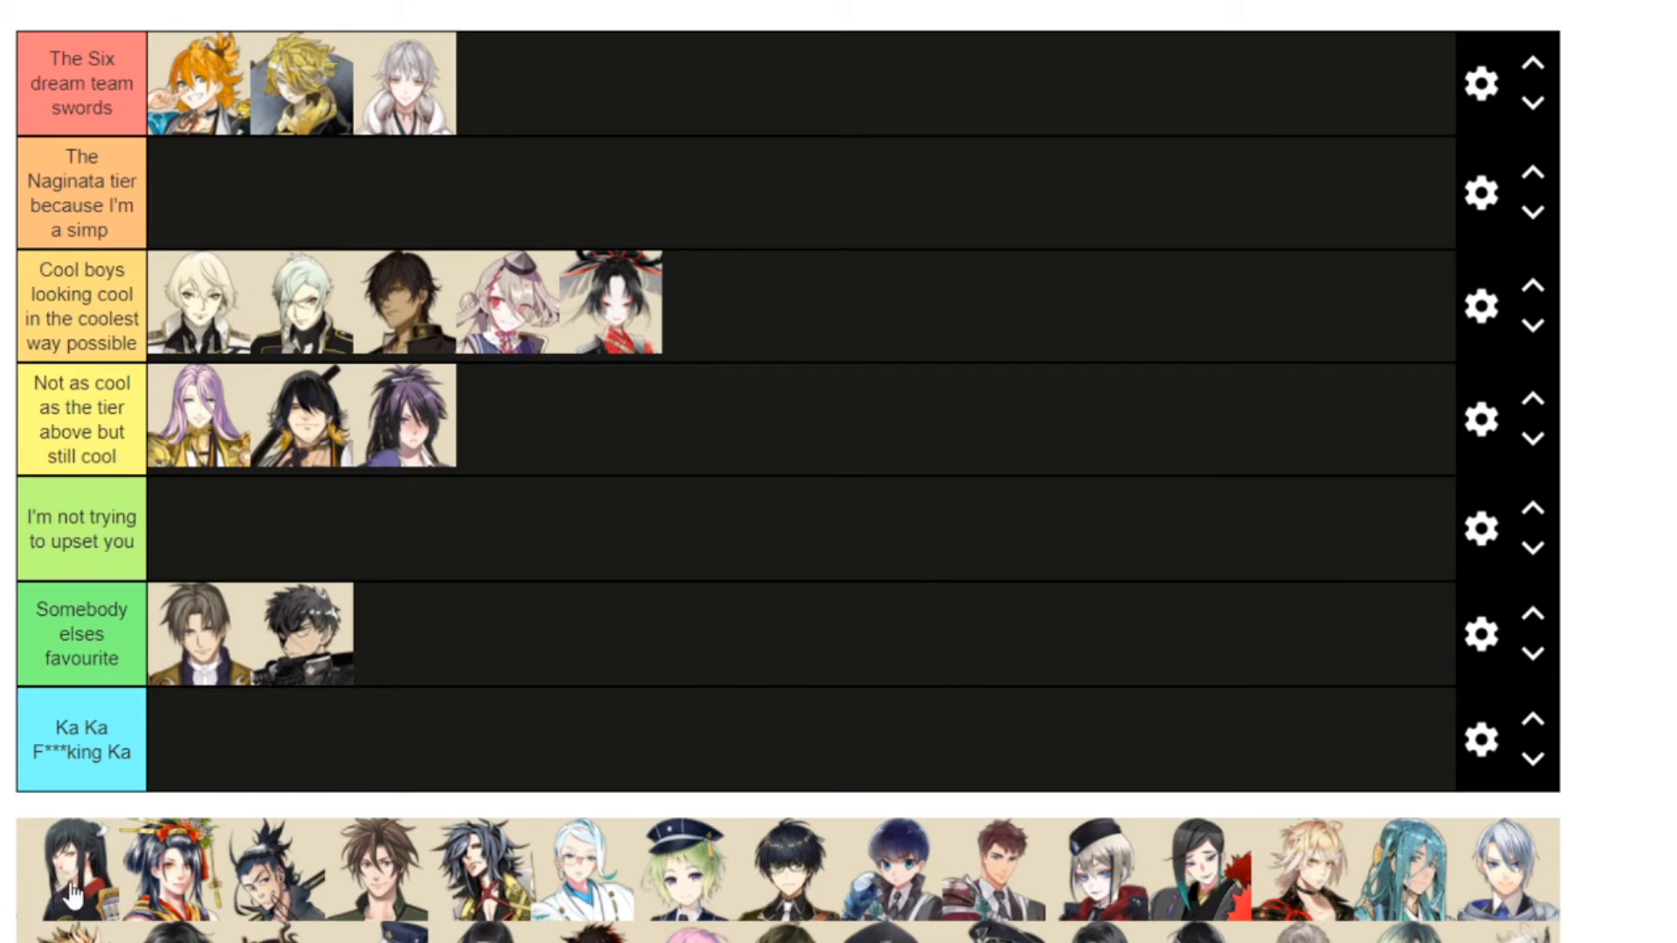
left_click_drag(73, 894, 522, 439)
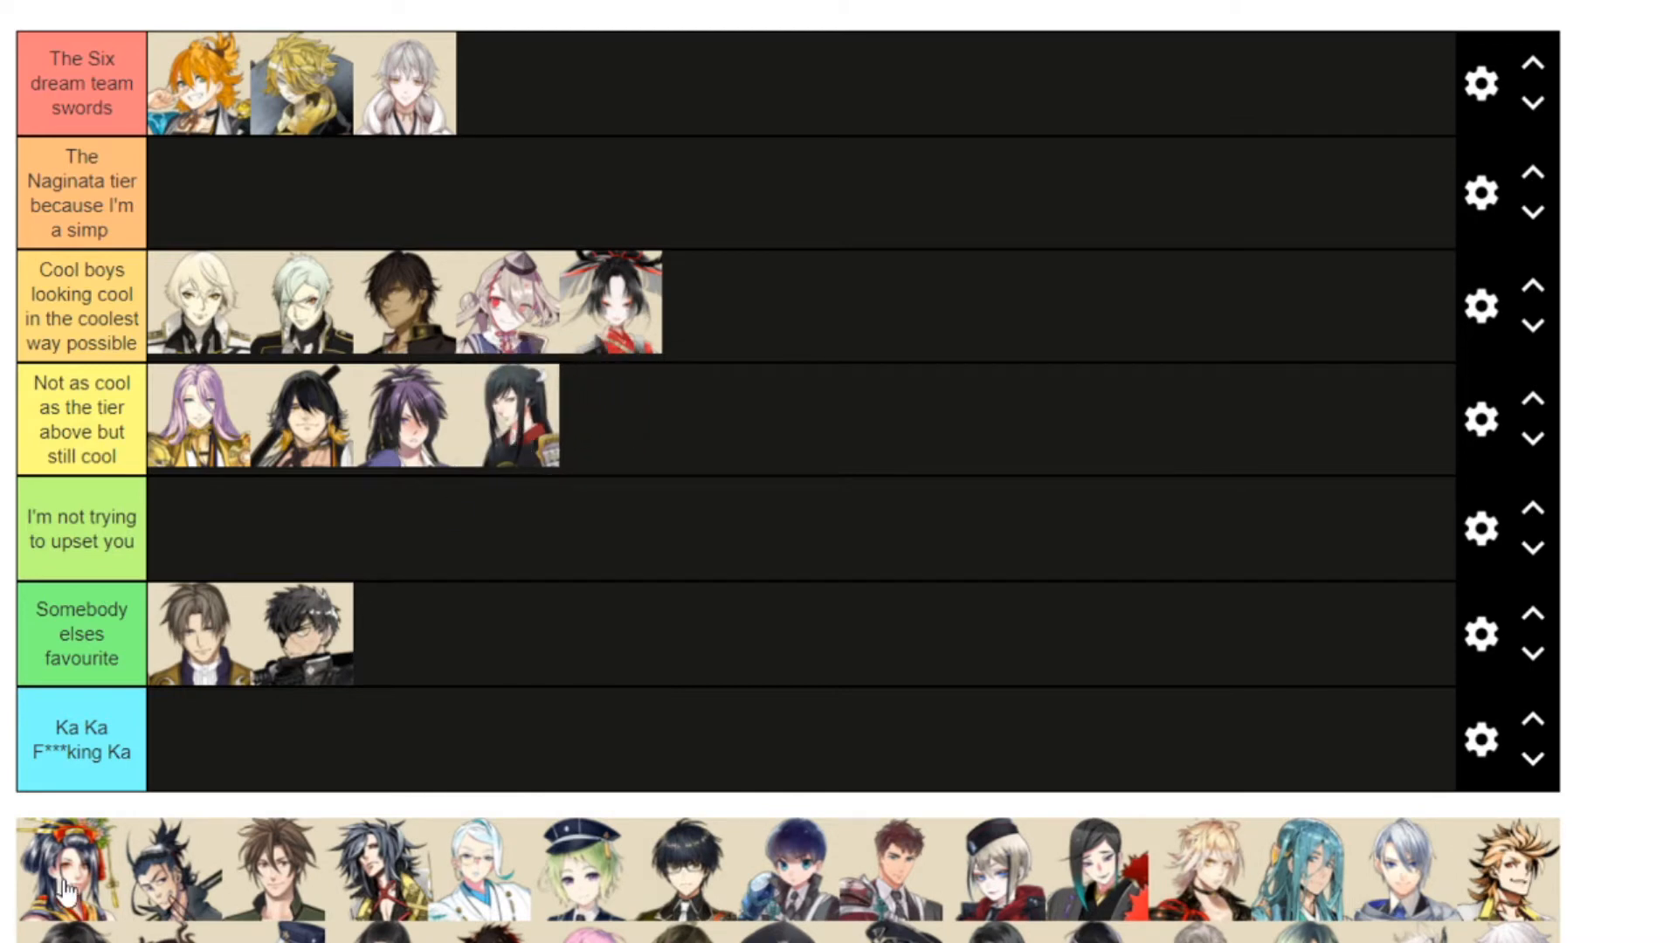
Rank the red-ornamented character under "I'm not trying to upset you", the blue-black ponytailed one under "Cool boys", and the brown-haired one under "Somebody elses favourite"
left_click_drag(64, 895, 209, 533)
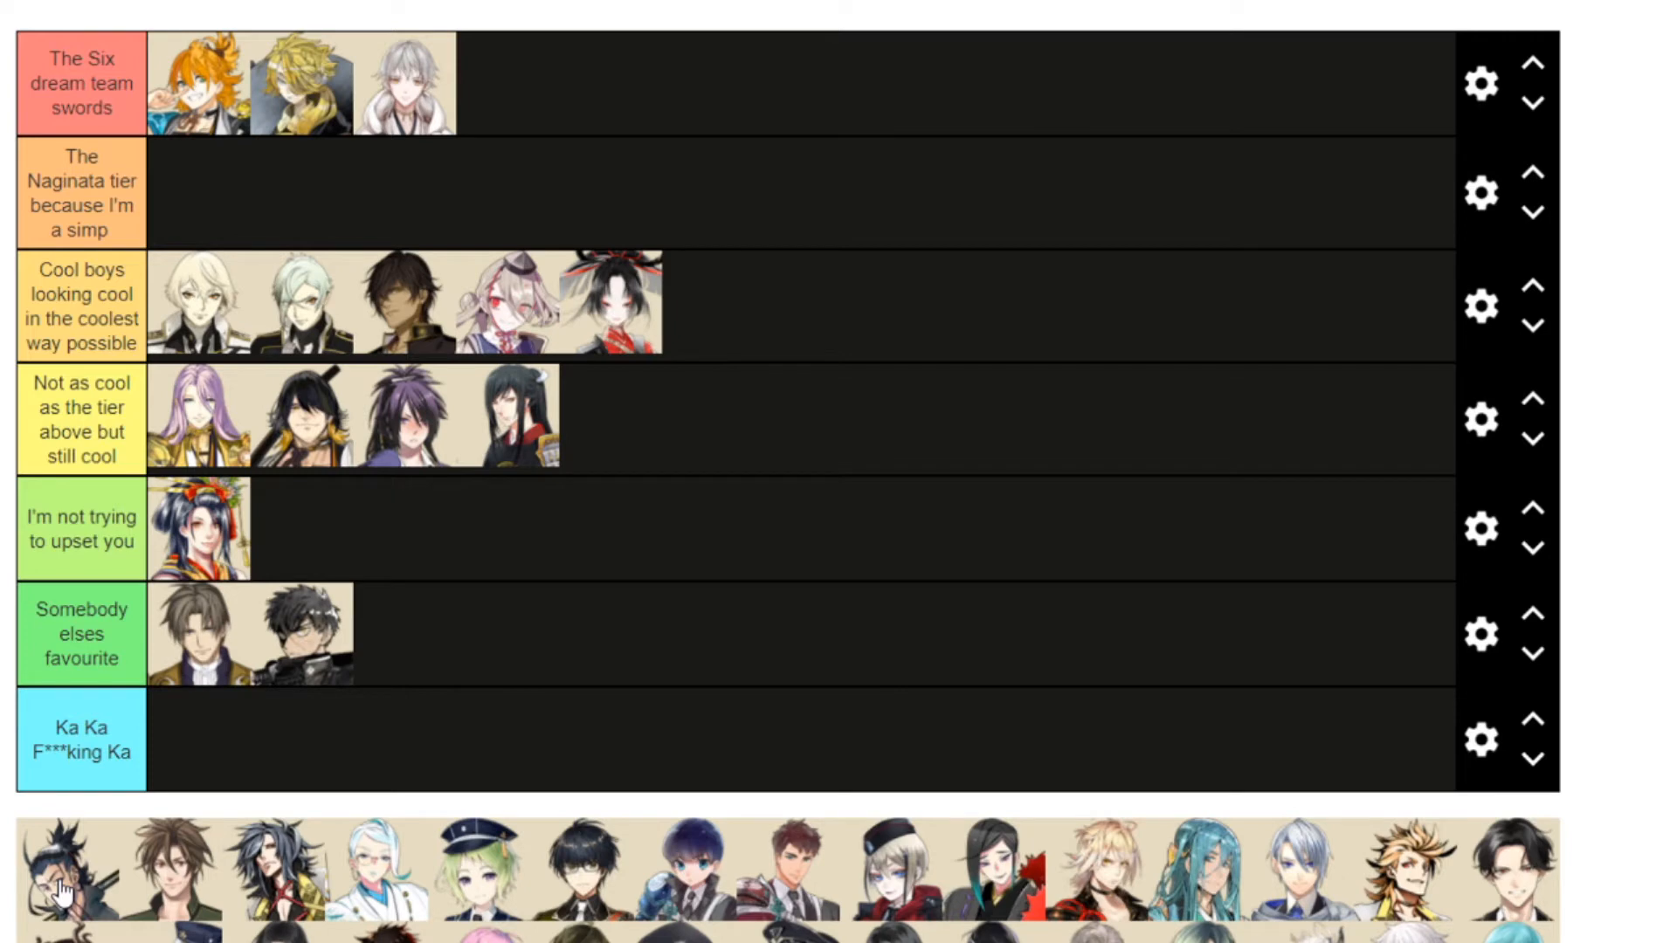
left_click_drag(61, 889, 729, 307)
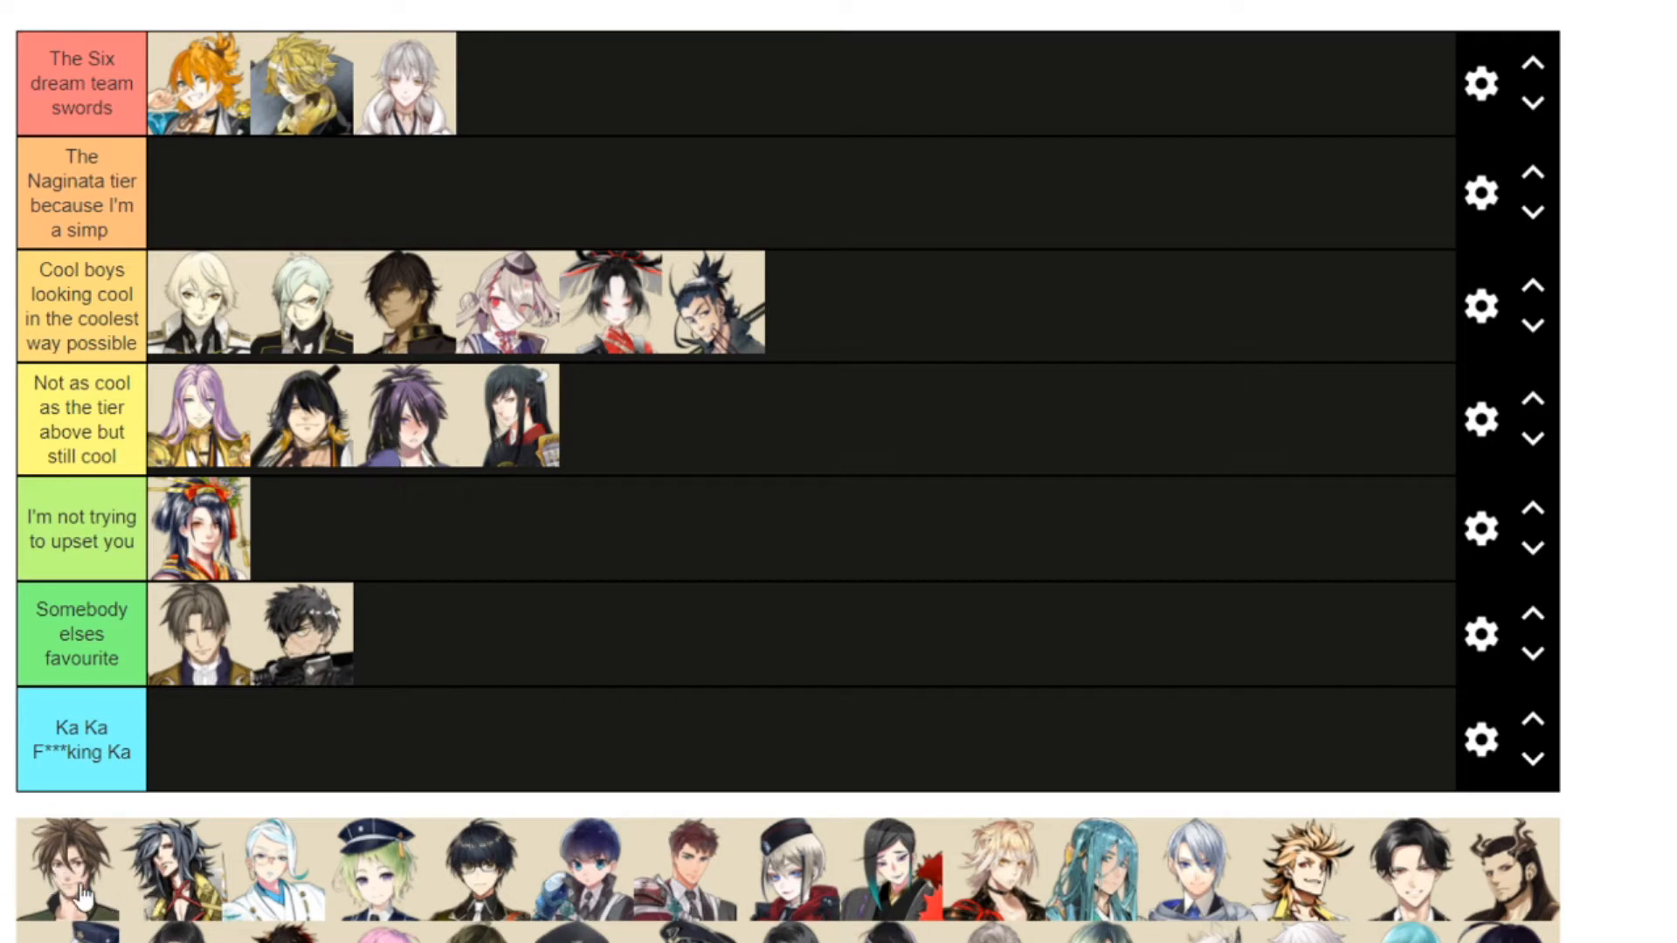
left_click_drag(83, 895, 429, 664)
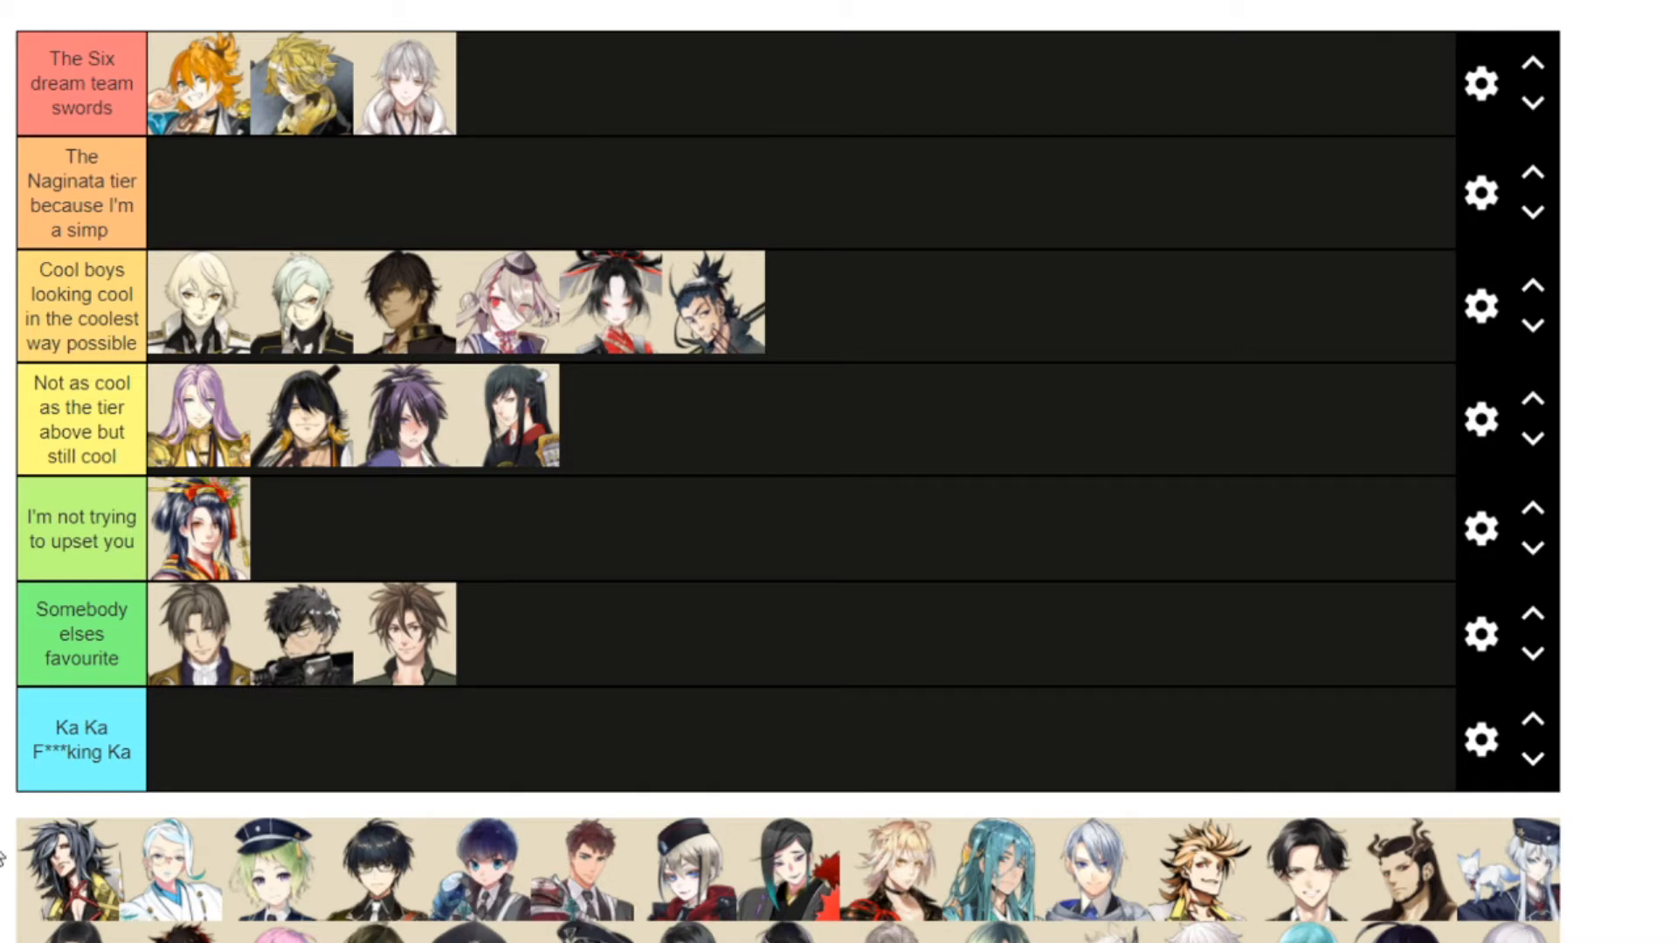
Place the wild dark-haired character in "I'm not trying to upset you" and the white-haired one with glasses in the Naginata tier
left_click_drag(55, 904, 289, 559)
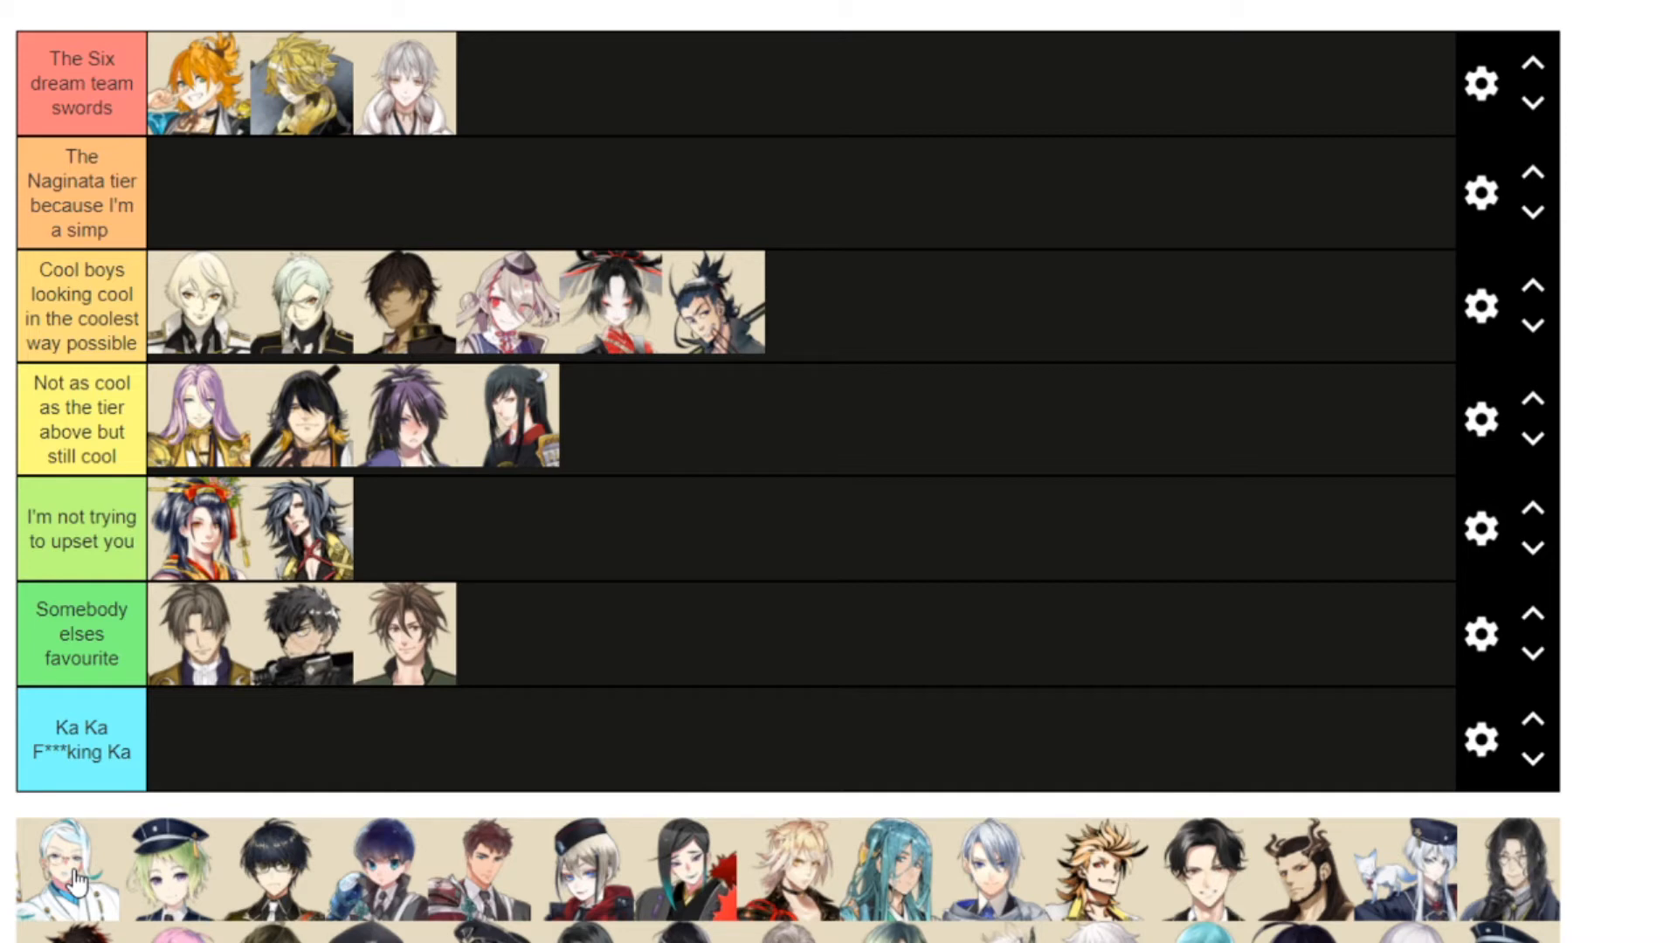
left_click_drag(74, 878, 186, 196)
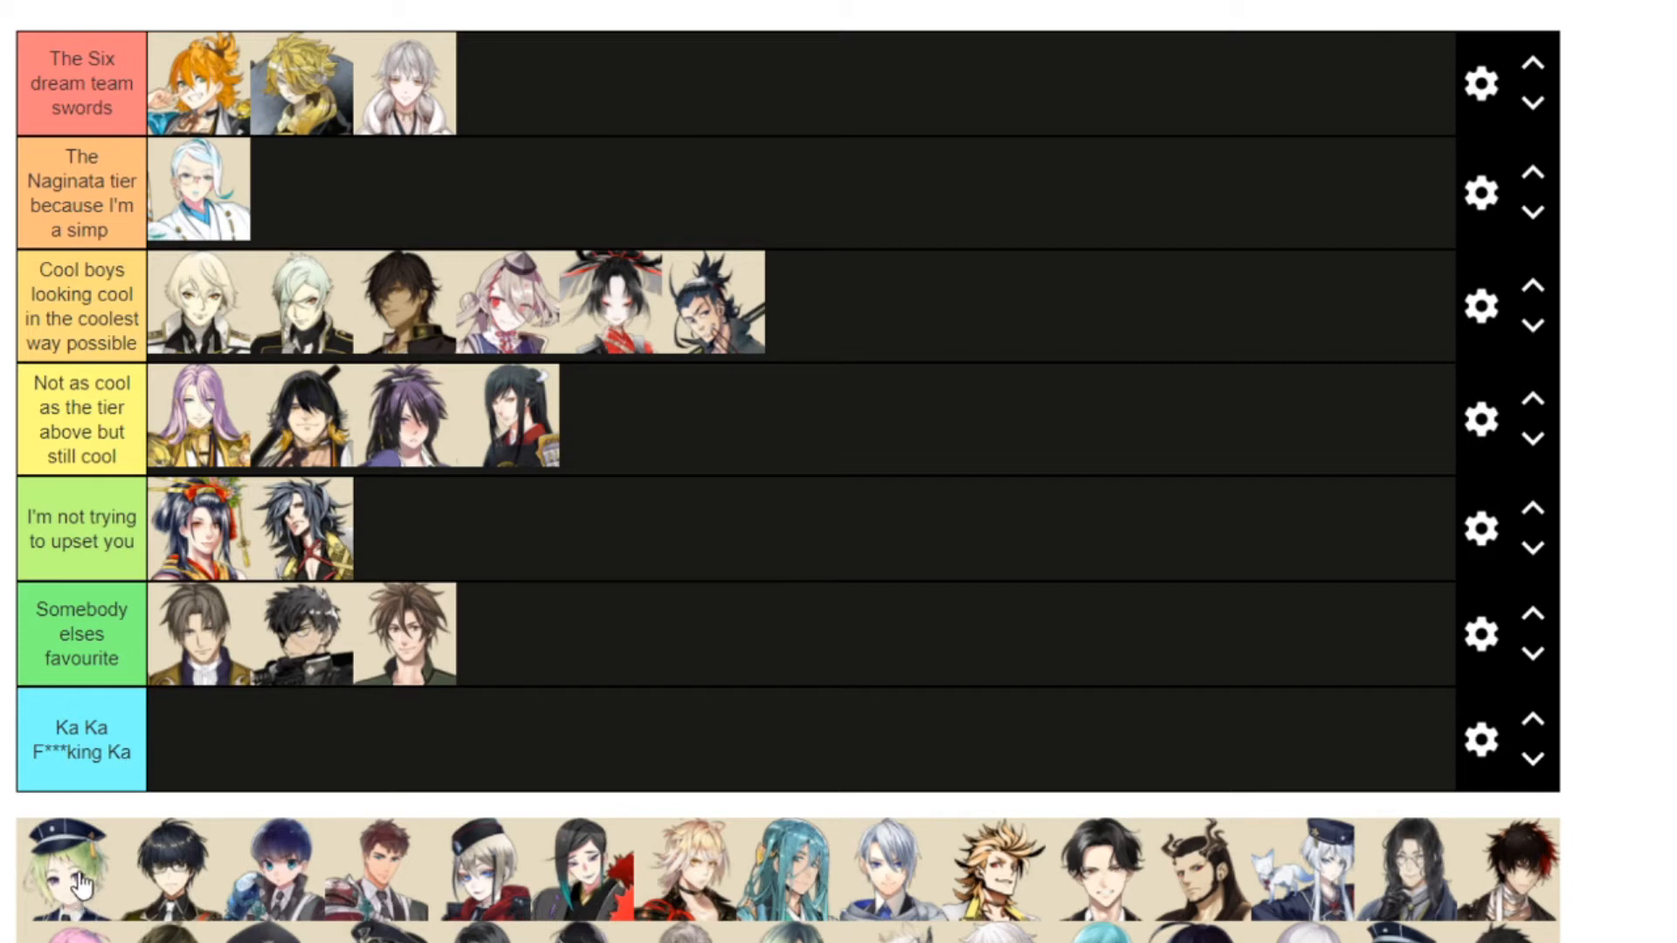
Place the green-haired character with the peaked cap in "Not as cool as the tier above but still cool"
left_click_drag(76, 882, 594, 535)
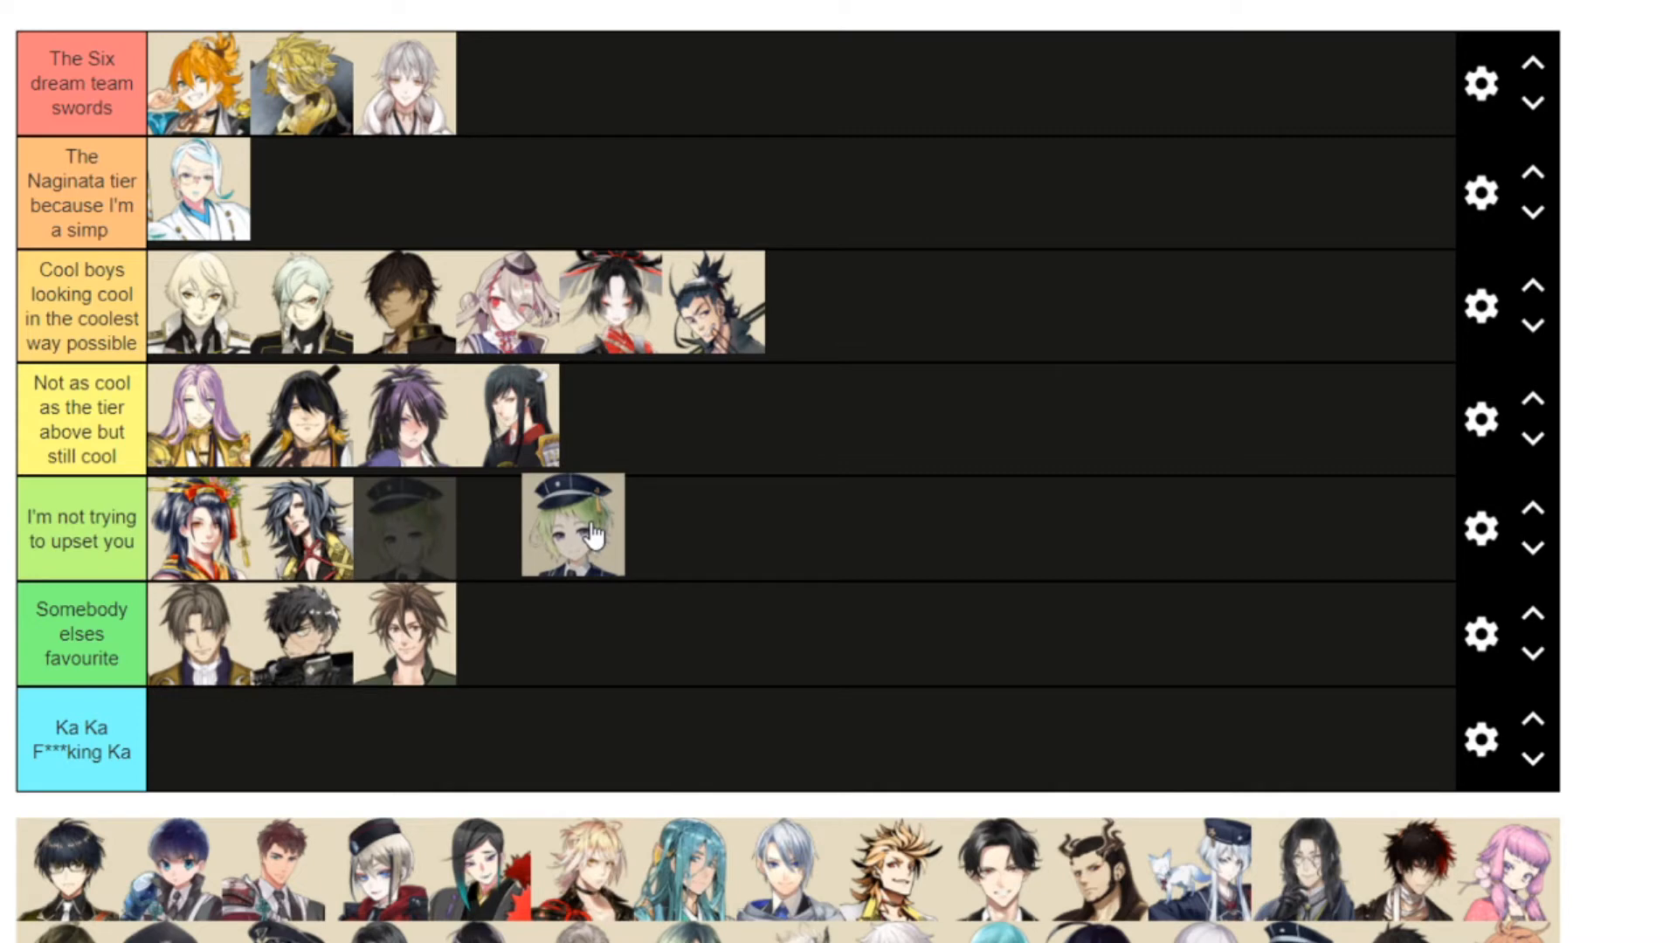
left_click_drag(594, 534, 591, 534)
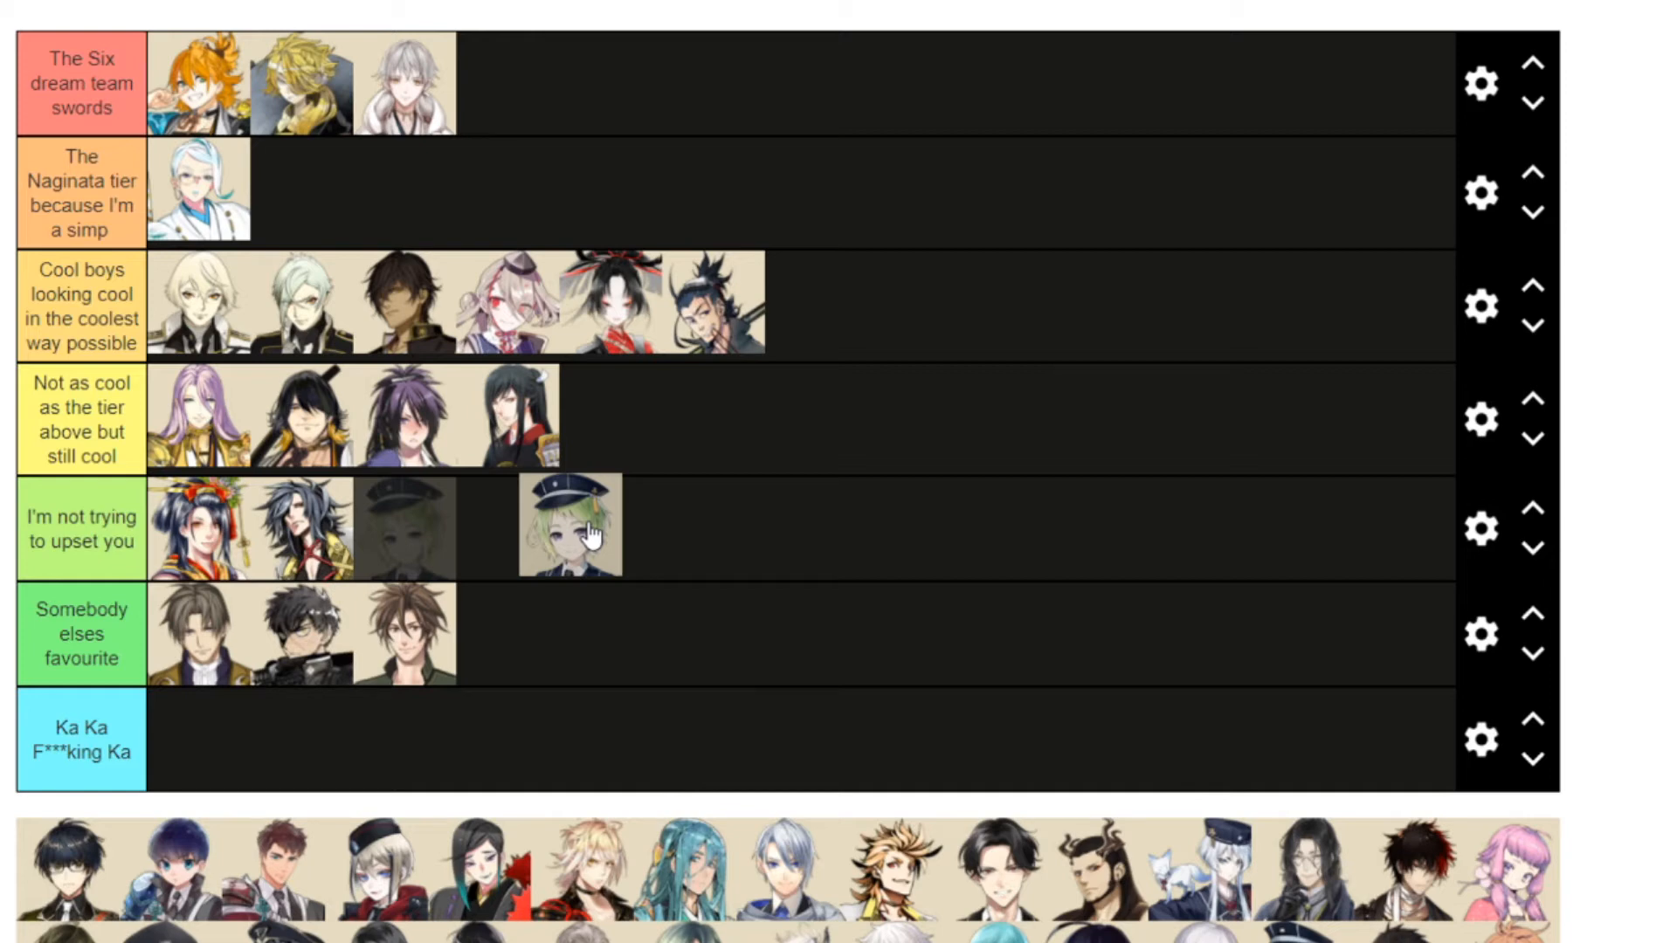
left_click_drag(592, 535, 611, 421)
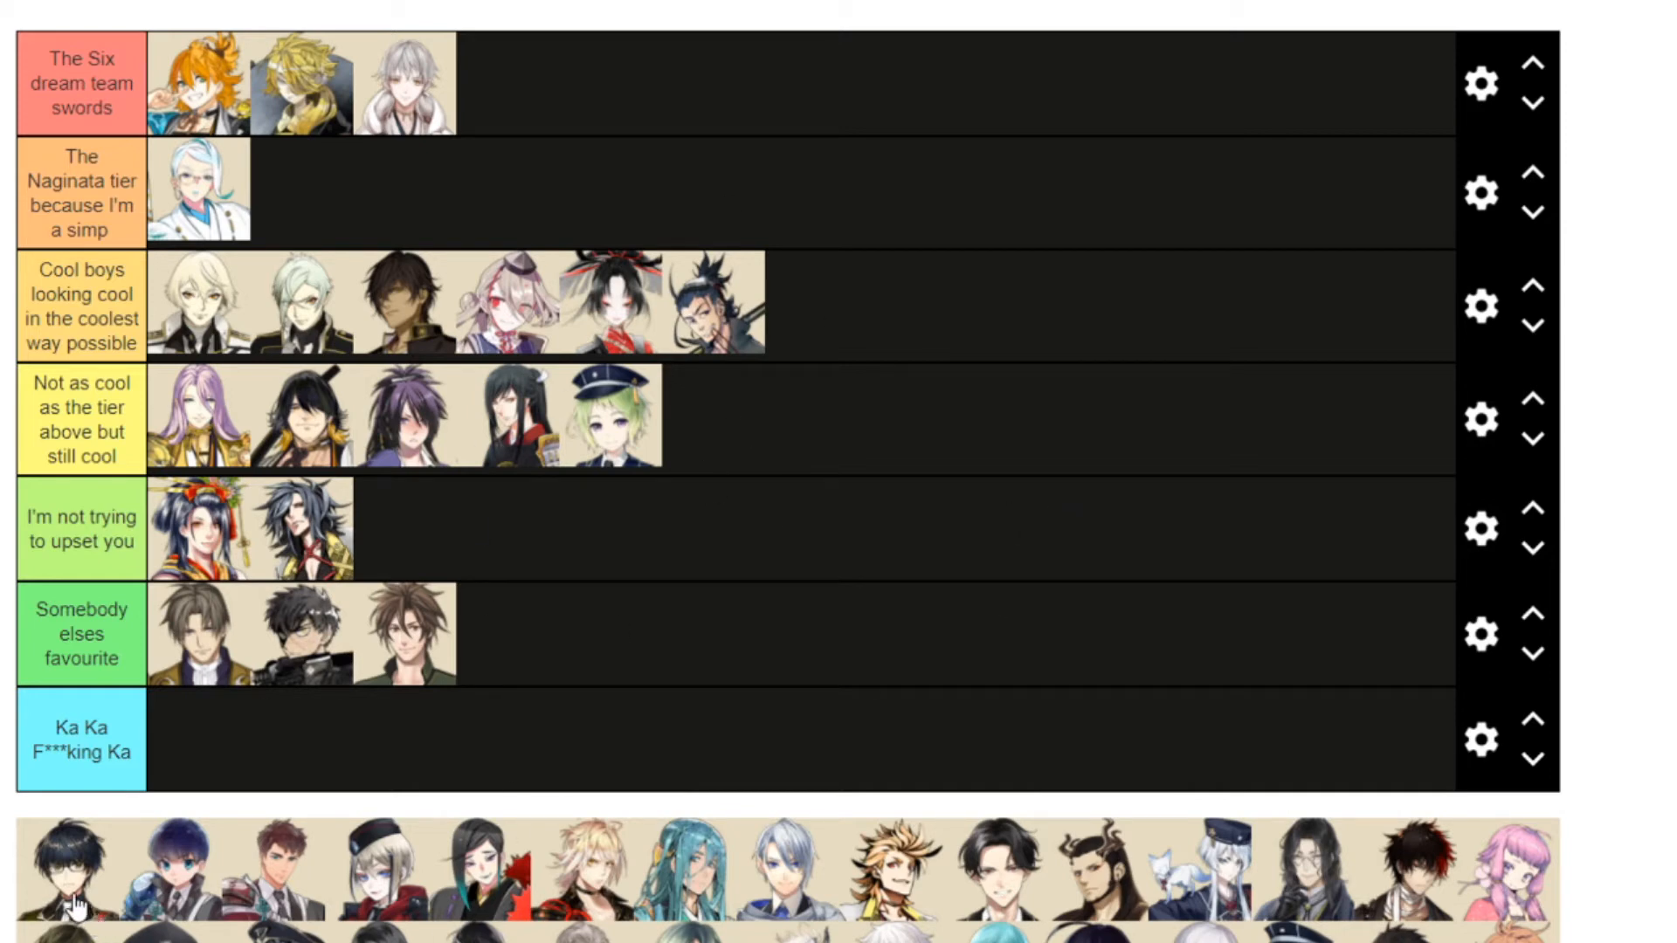
Rank the black-haired character with glasses under "I'm not trying to upset you", the small blue-haired one under "Somebody elses favourite", and the auburn-haired one under "Not as cool"
left_click_drag(75, 905, 437, 549)
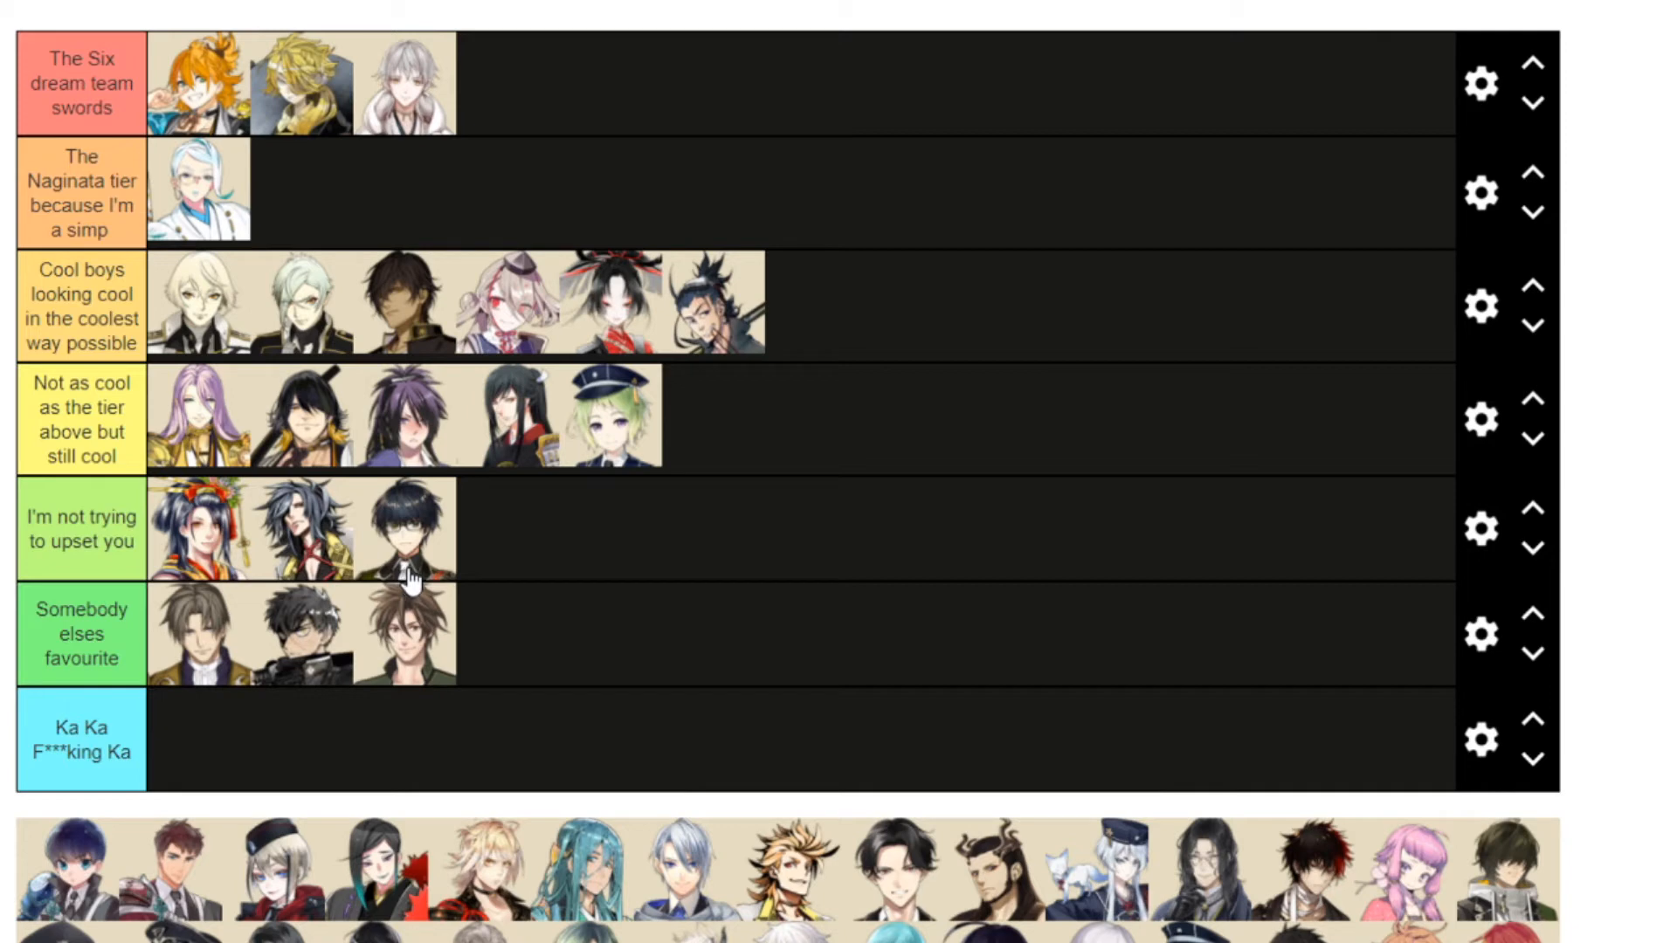
left_click_drag(55, 893, 550, 662)
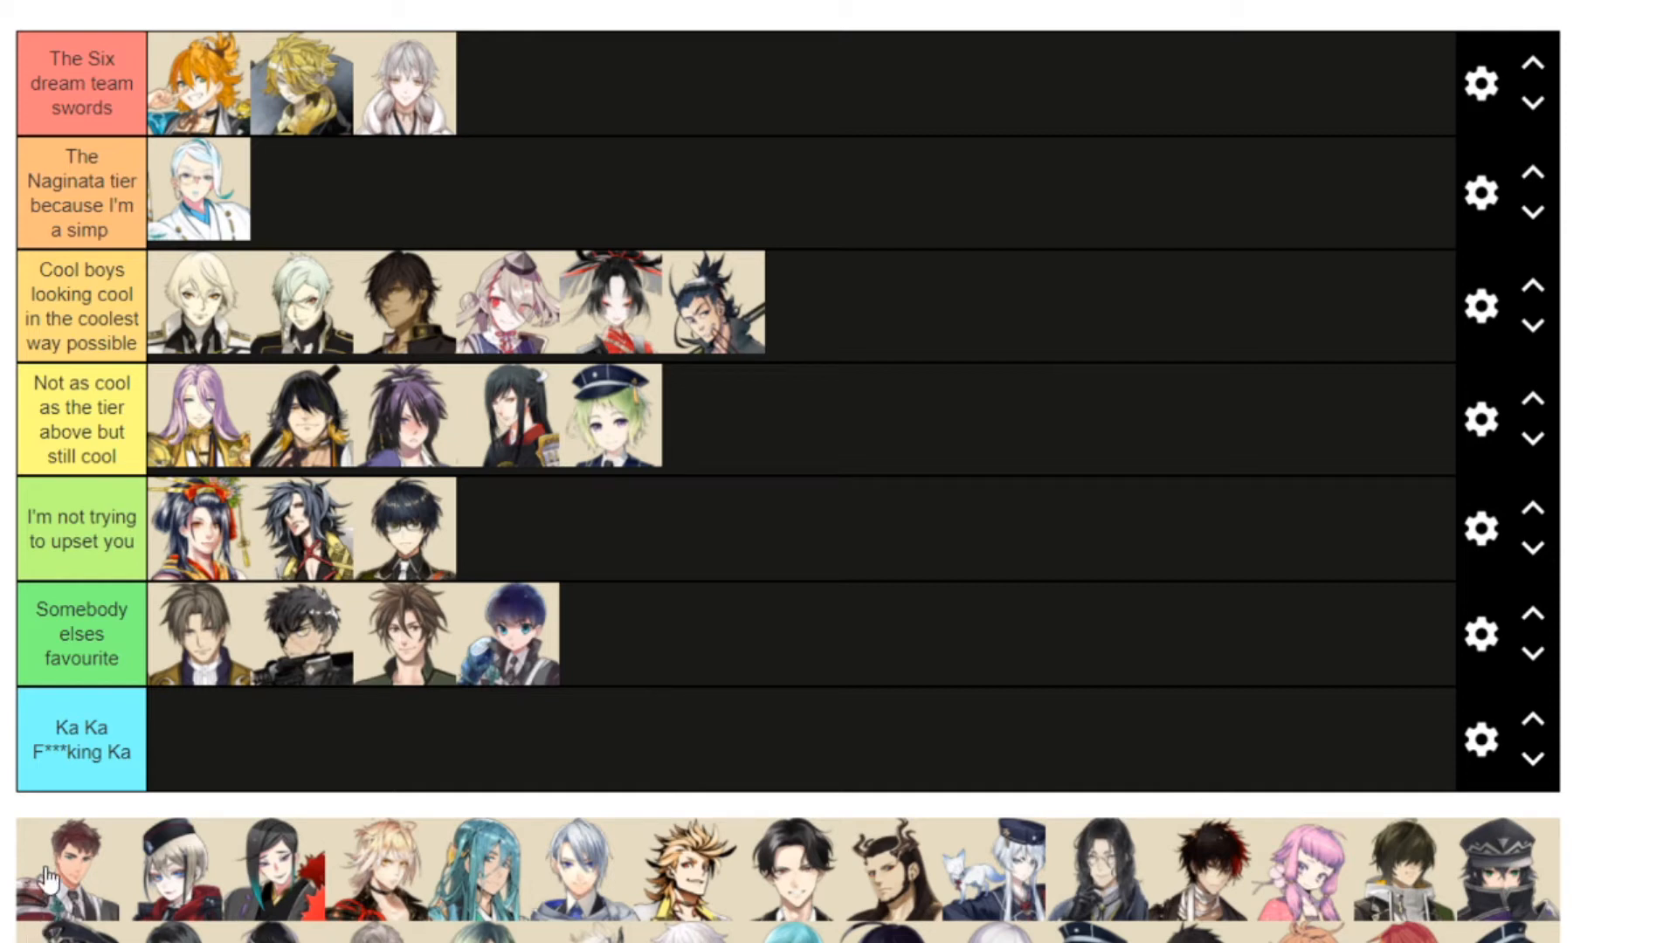
left_click_drag(48, 882, 712, 418)
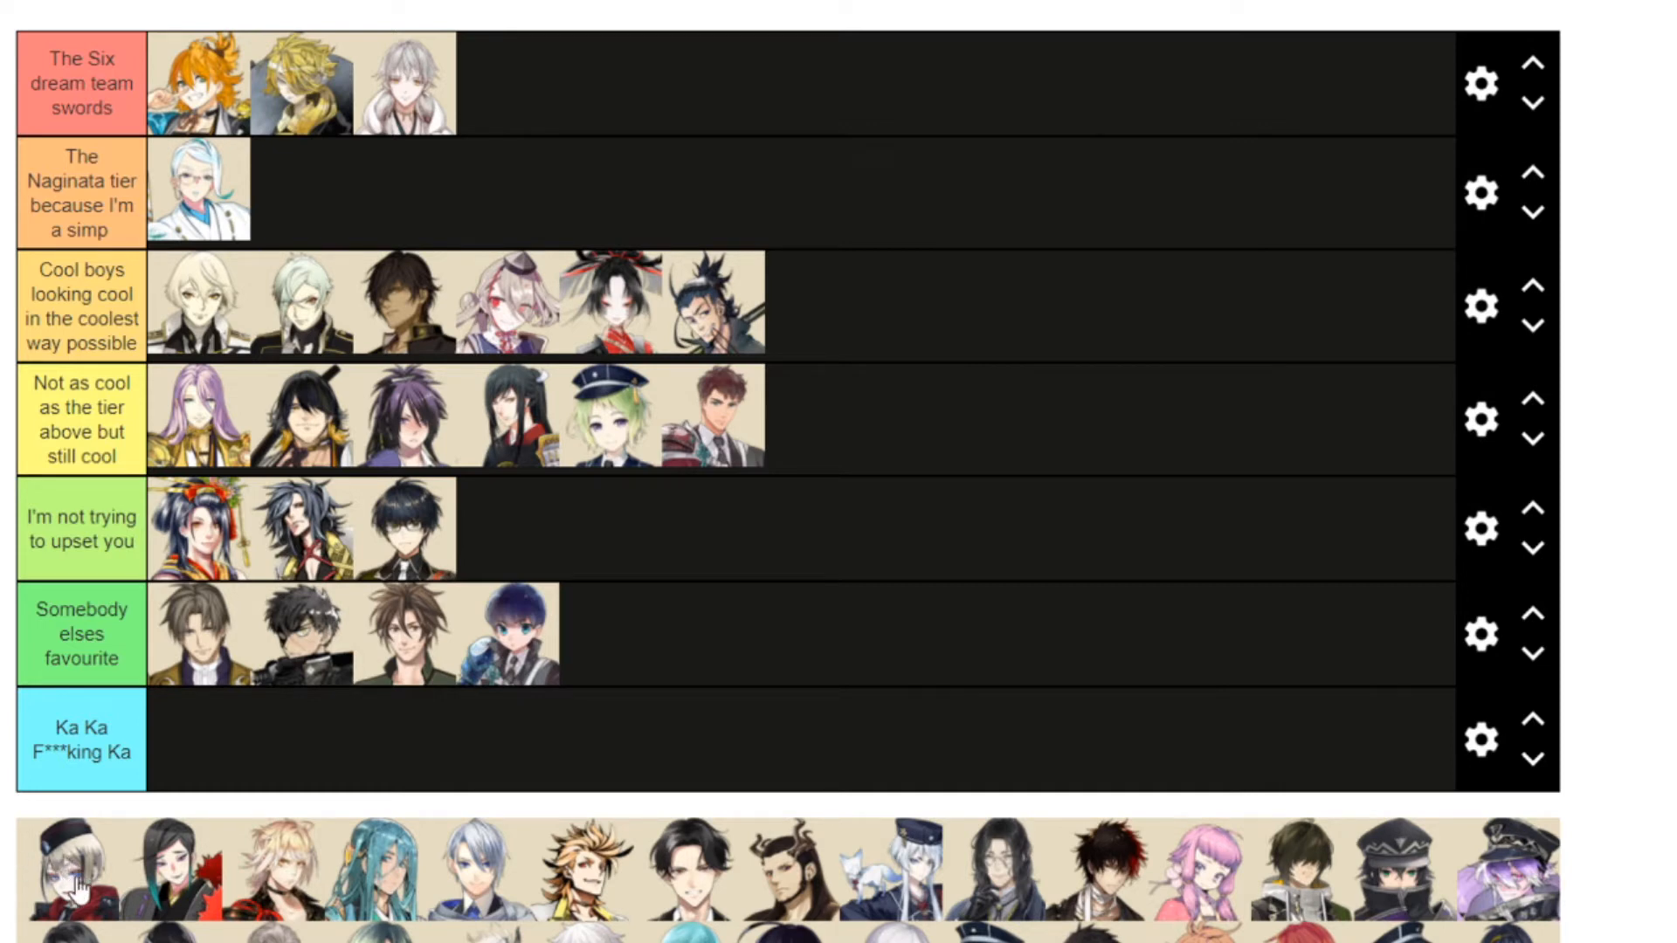
Add the pale-haired character with the black cap to "I'm not trying to upset you" and the black-haired one with red flowers to the Naginata tier
left_click_drag(77, 886, 515, 529)
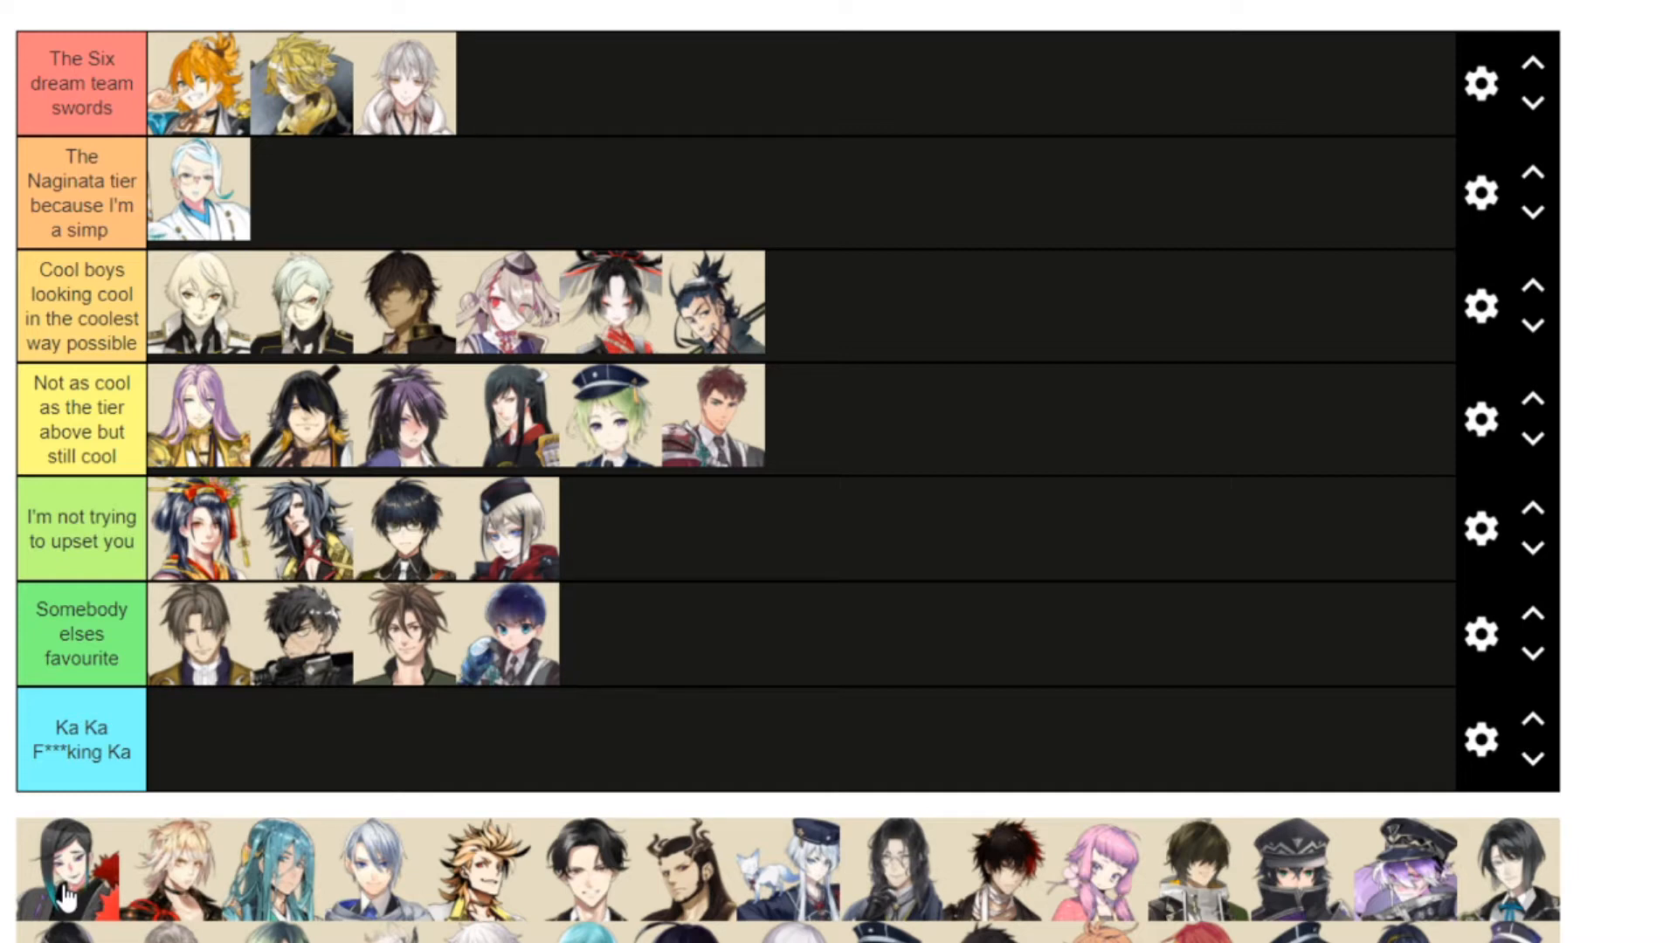
left_click_drag(66, 895, 305, 212)
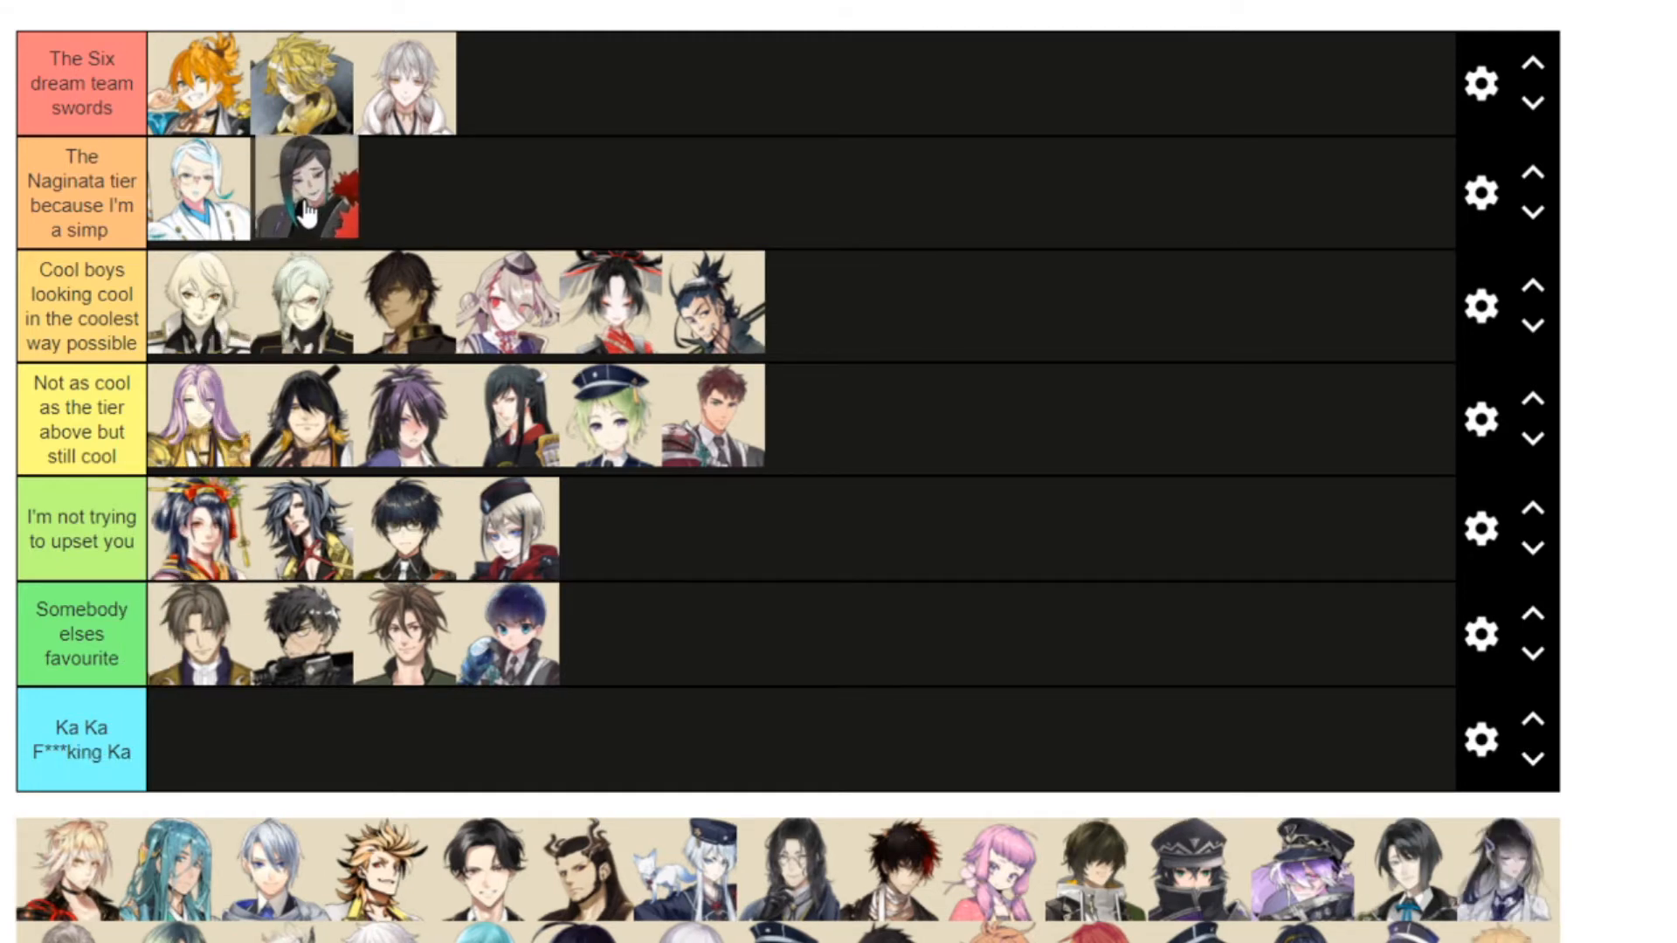
left_click_drag(306, 213, 306, 212)
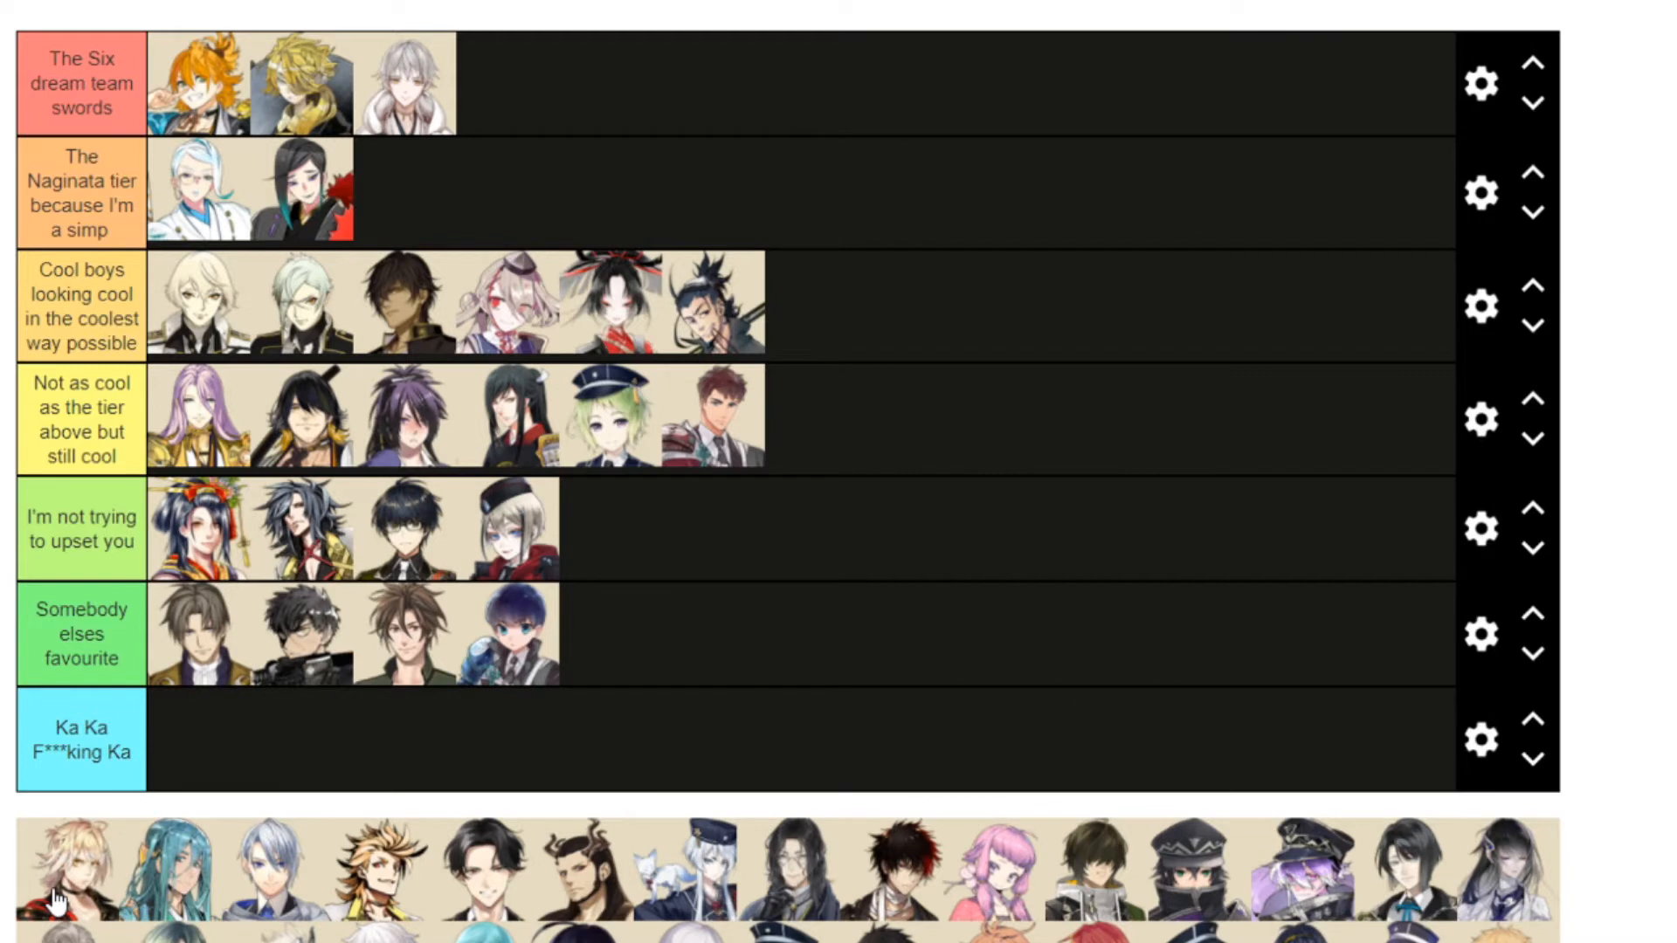
Rank the messy blond character under "Somebody elses favourite", the long teal-haired one under "I'm not trying to upset you", and the silver-blue-haired one under "Not as cool"
left_click_drag(54, 900, 611, 633)
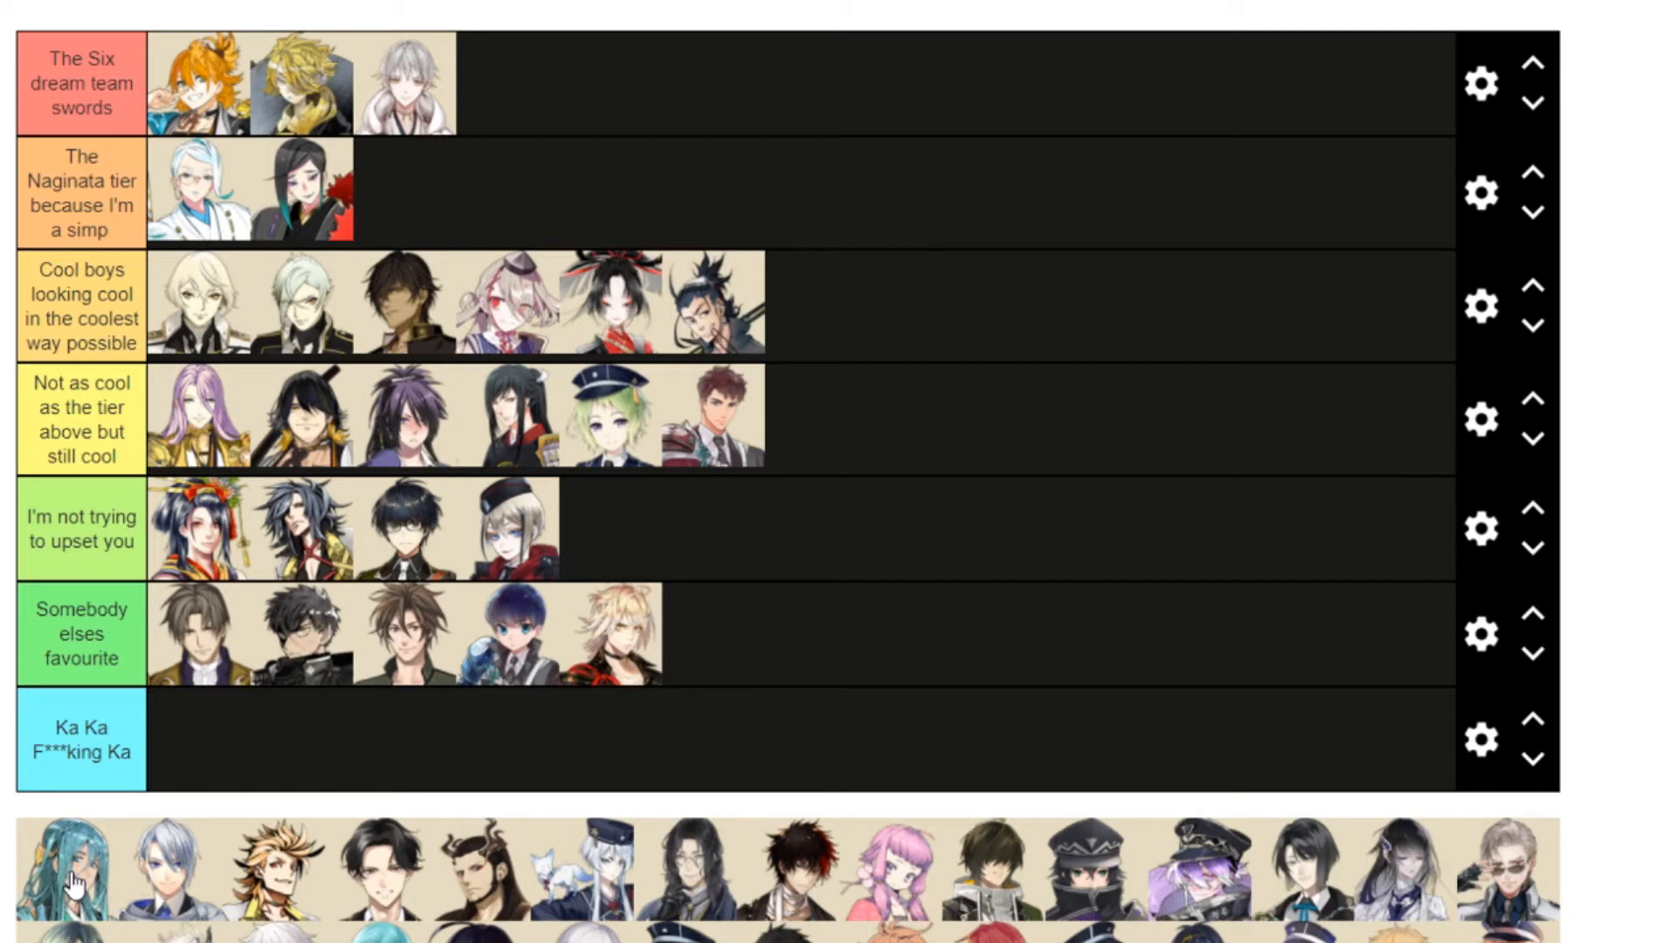
left_click_drag(72, 884, 609, 537)
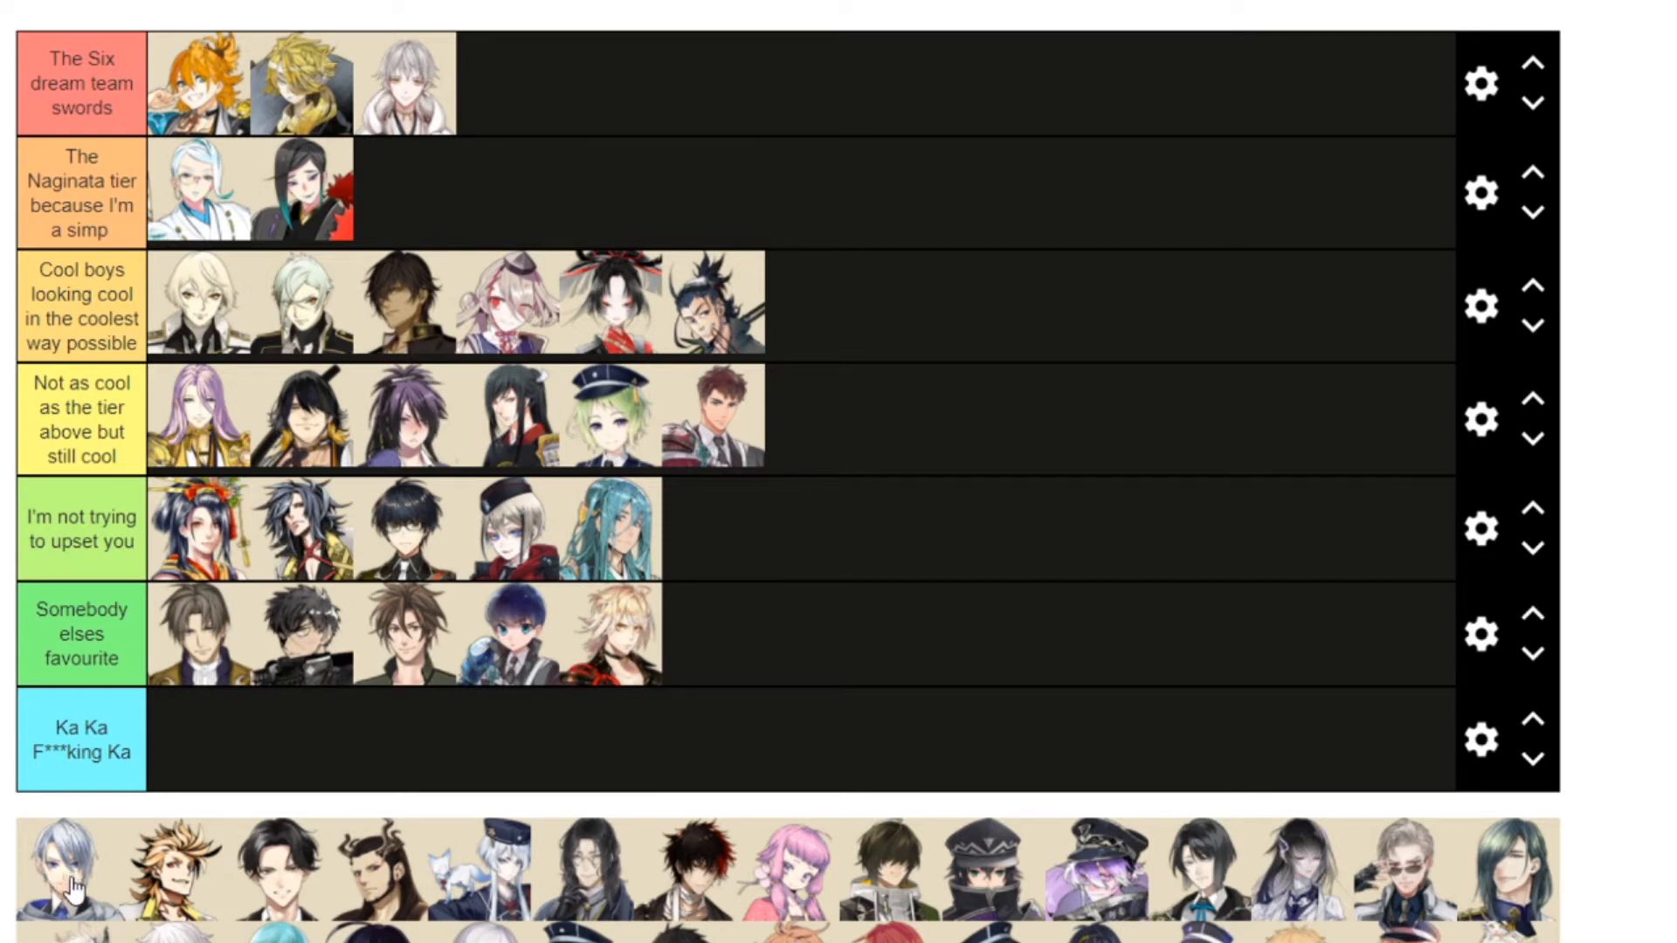
left_click_drag(74, 888, 821, 415)
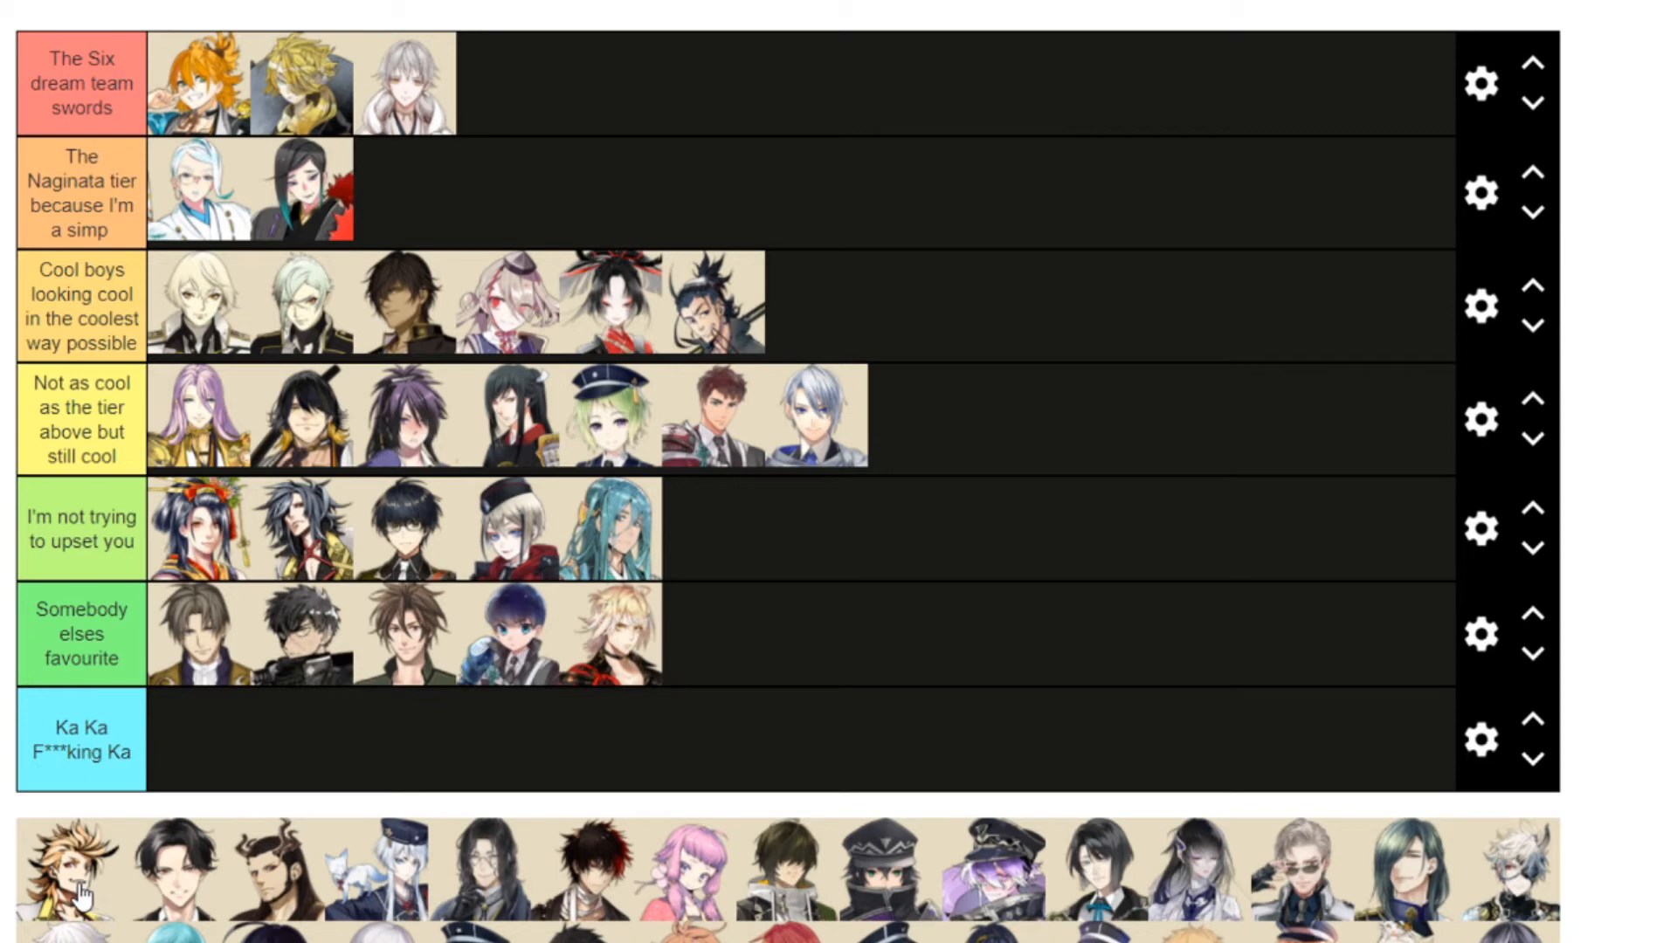
Place the spiky golden-haired, the short black-haired and the horned characters in "I'm not trying to upset you"
left_click_drag(78, 893, 743, 554)
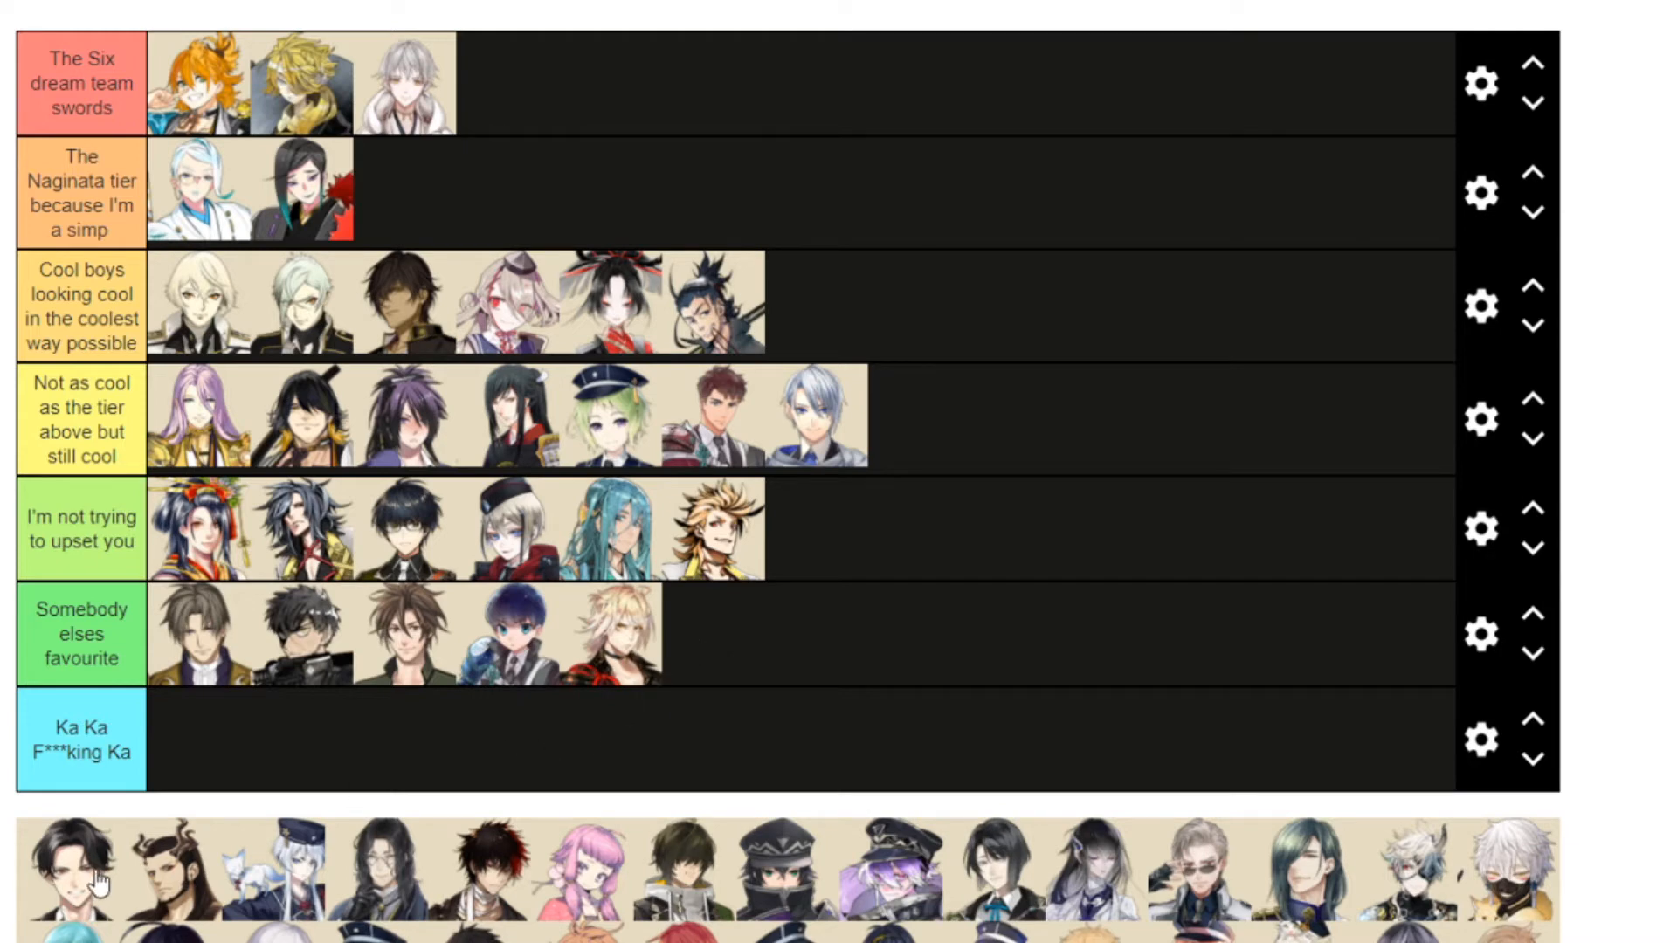
left_click_drag(94, 884, 741, 630)
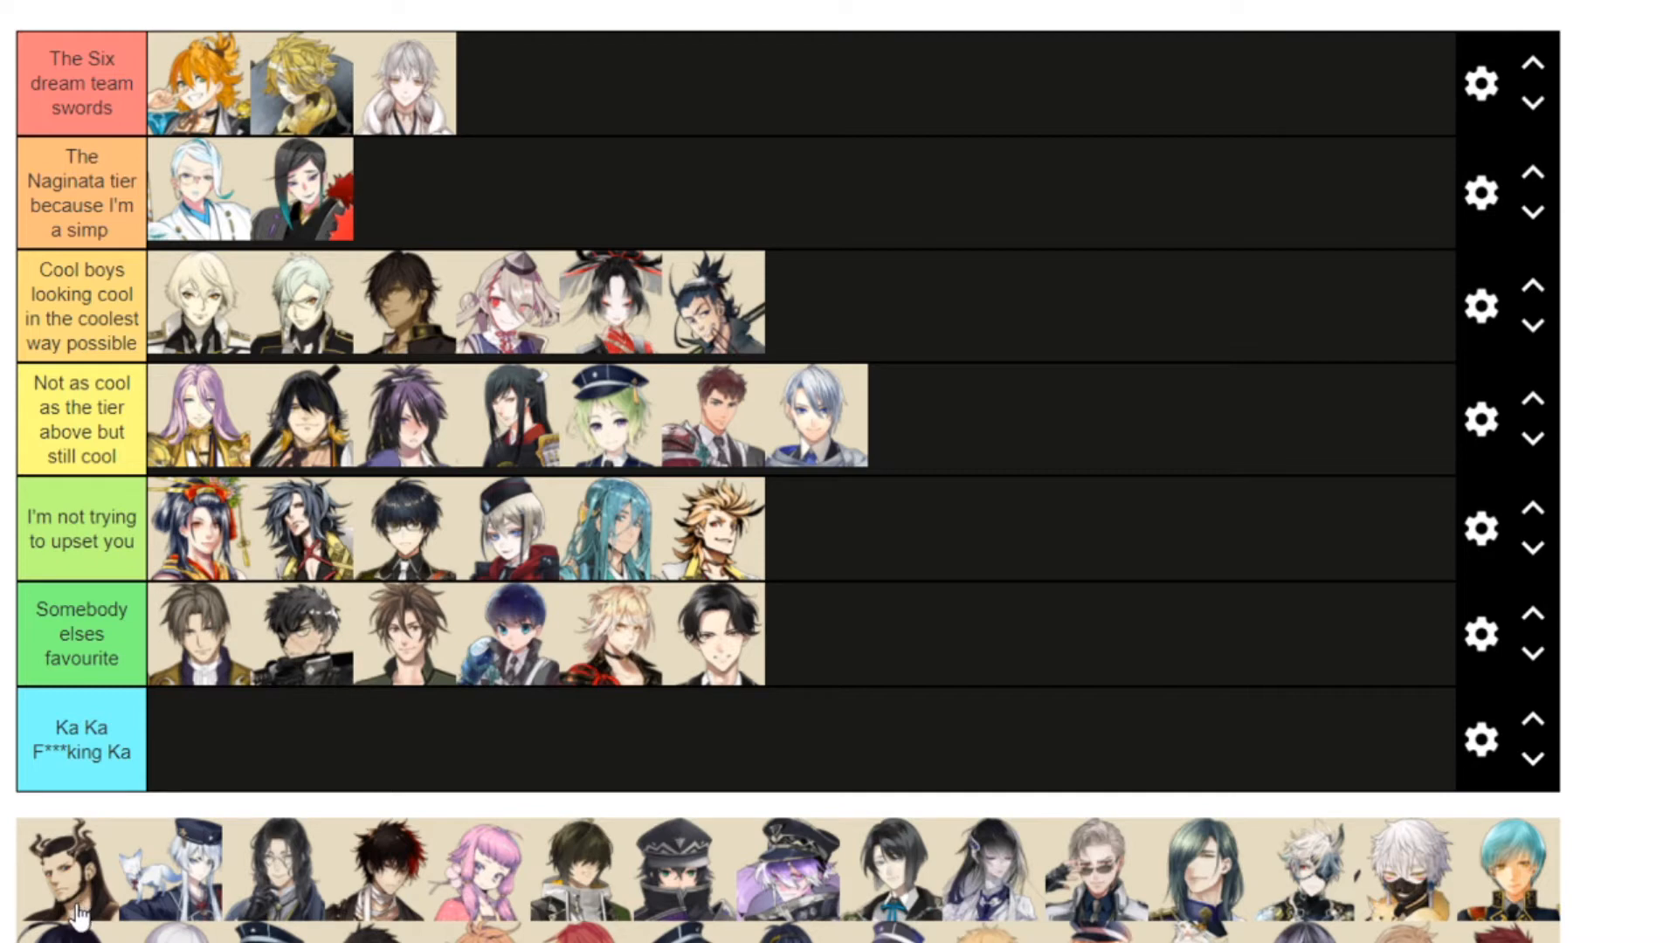
left_click_drag(734, 680, 812, 532)
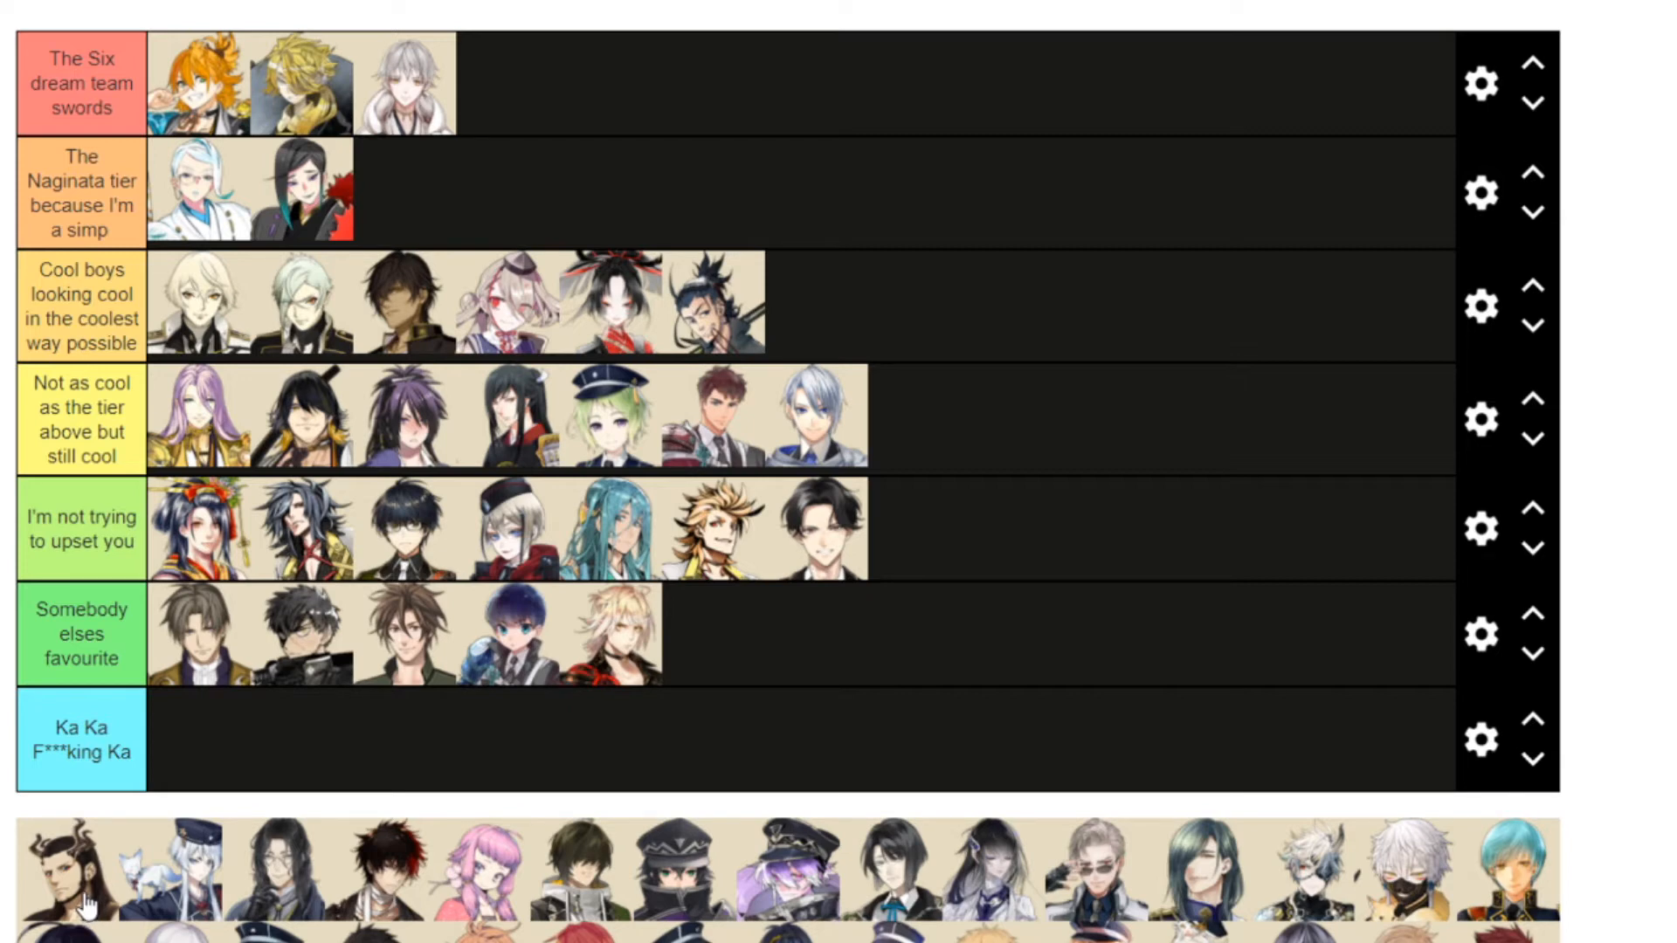
left_click_drag(86, 906, 994, 566)
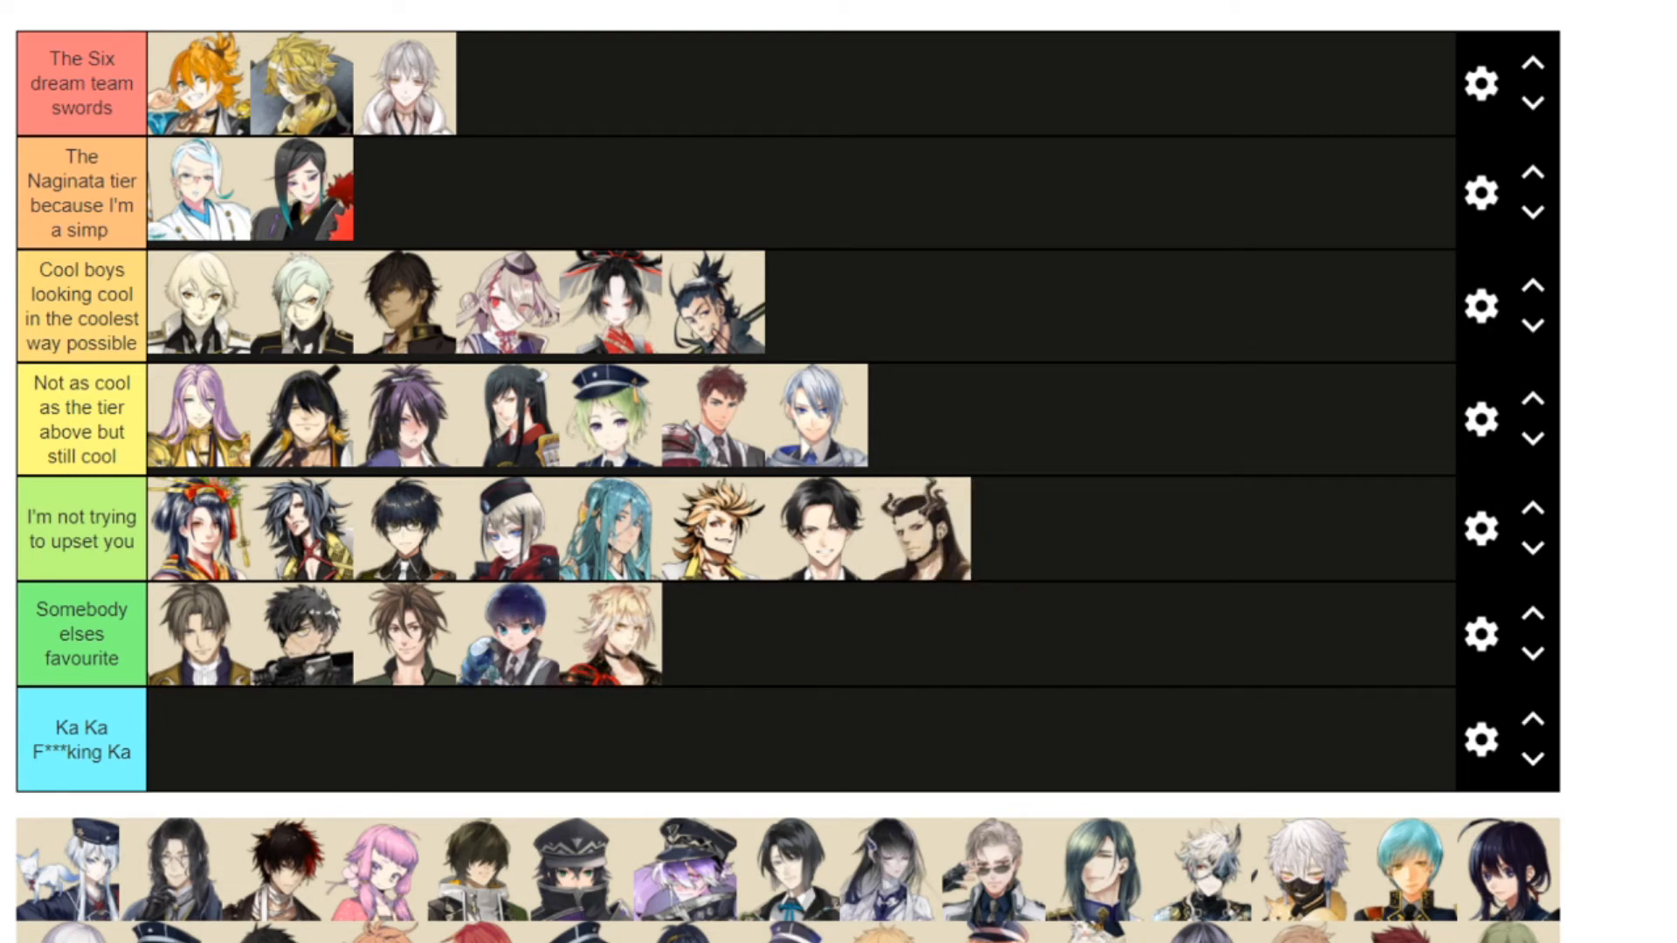
Place the fox-carrying, red-streaked and pink-haired characters in "Cool boys looking cool" and the long-haired one with glasses in "Somebody elses favourite"
left_click_drag(57, 887, 800, 310)
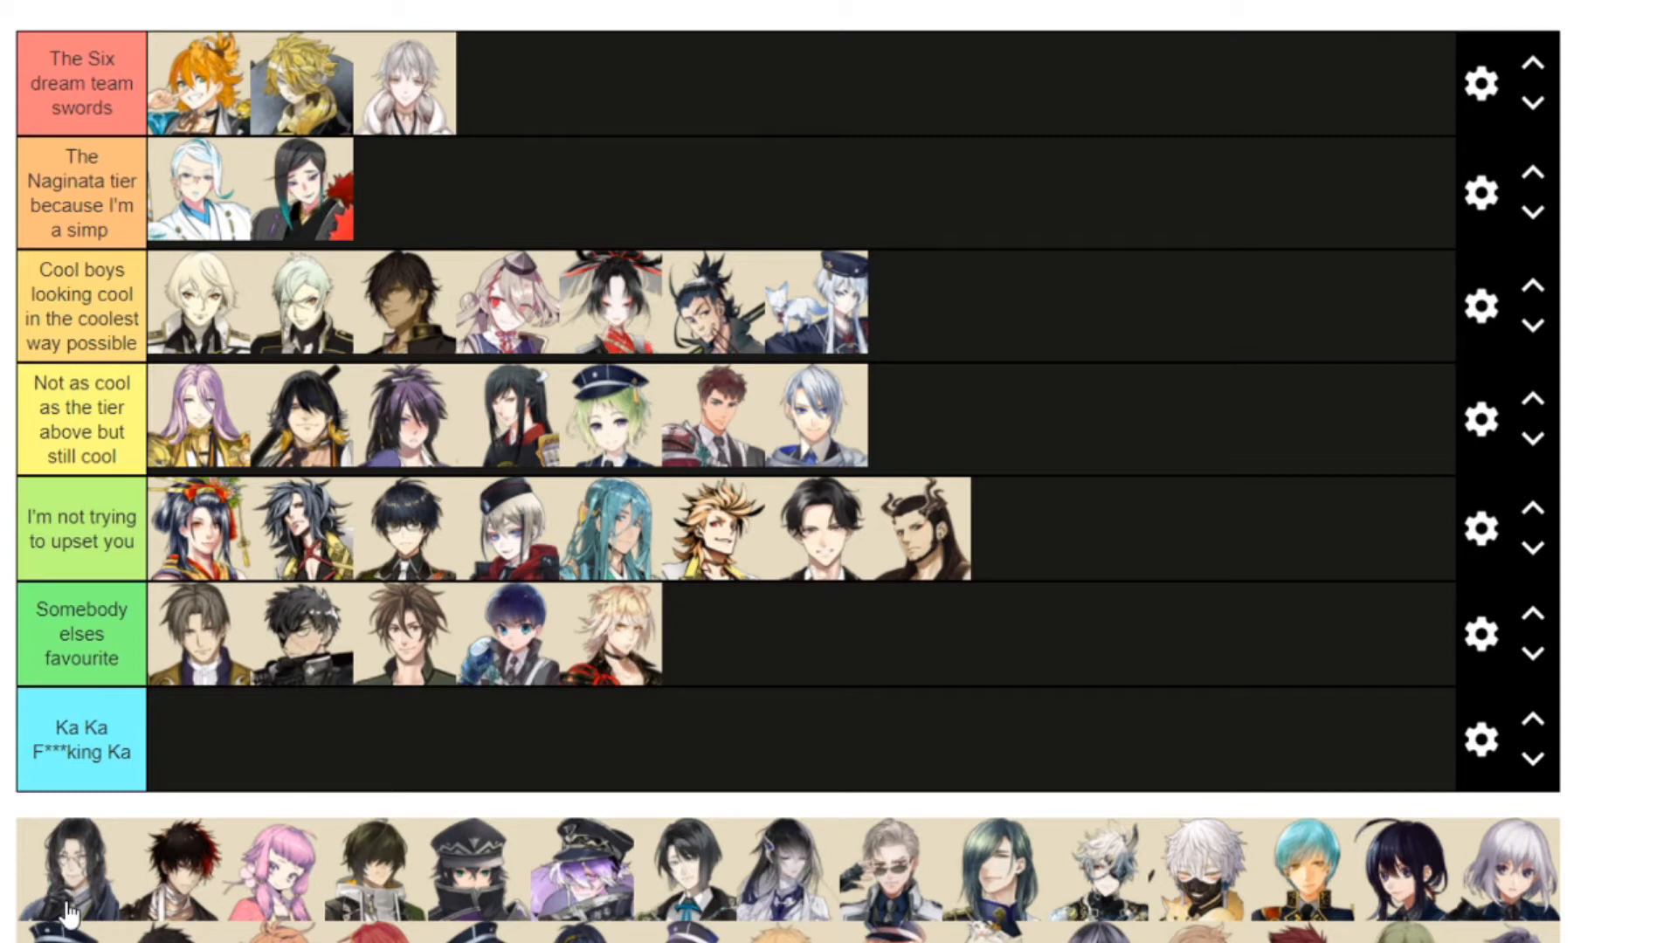
left_click_drag(69, 915, 716, 663)
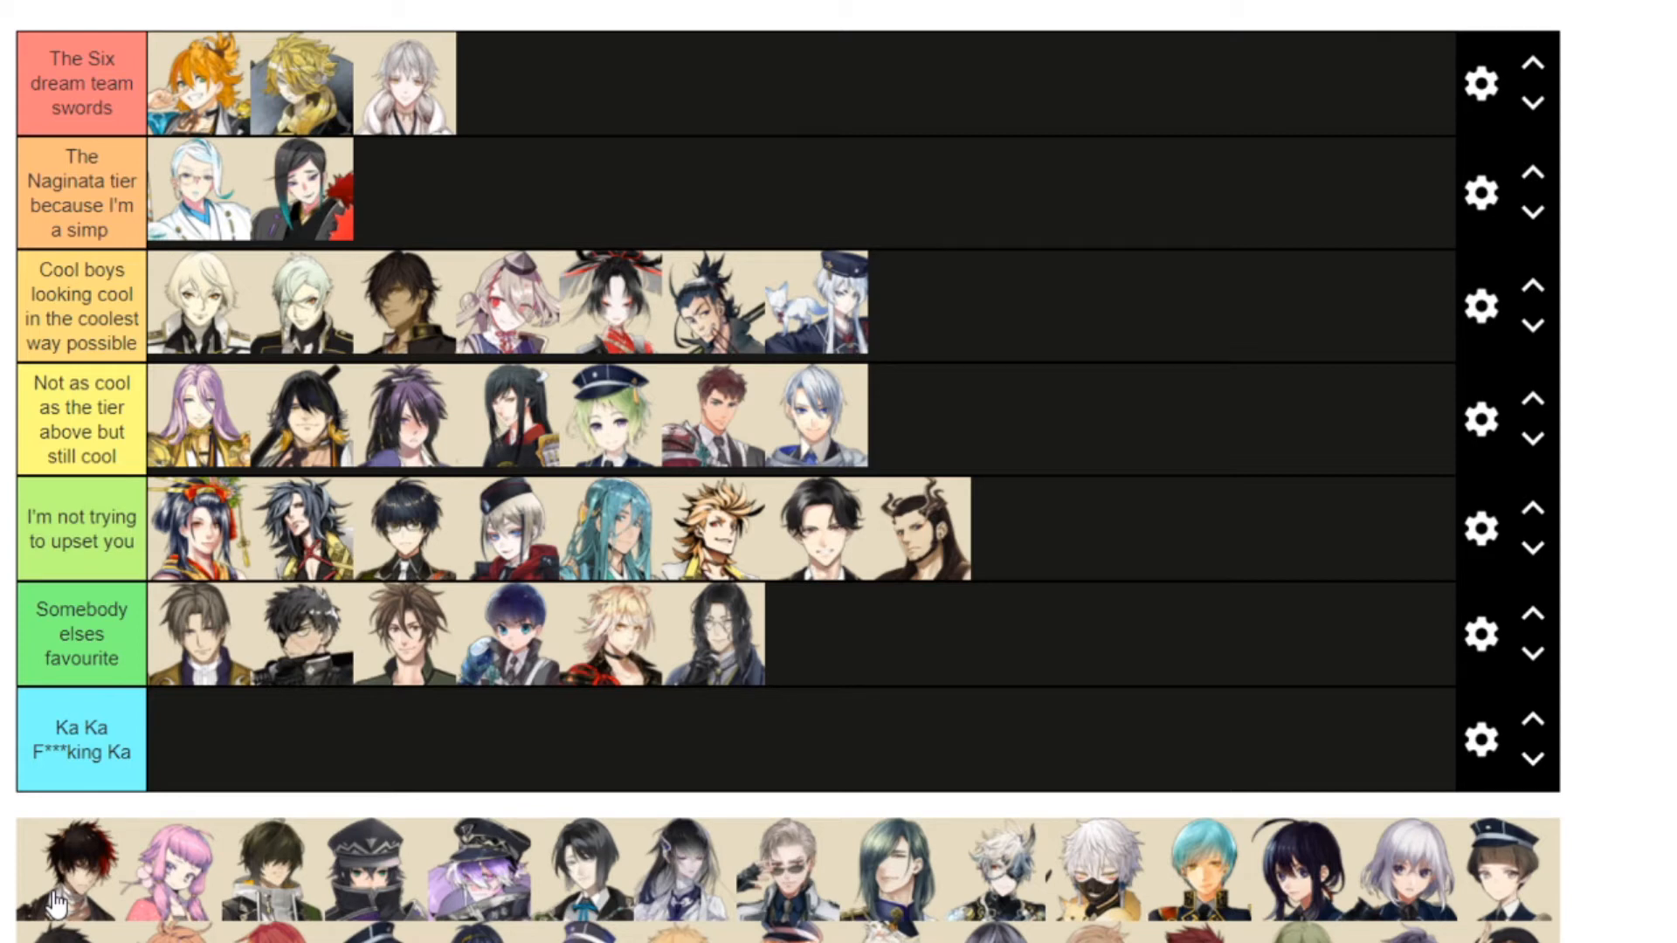
left_click_drag(54, 904, 917, 437)
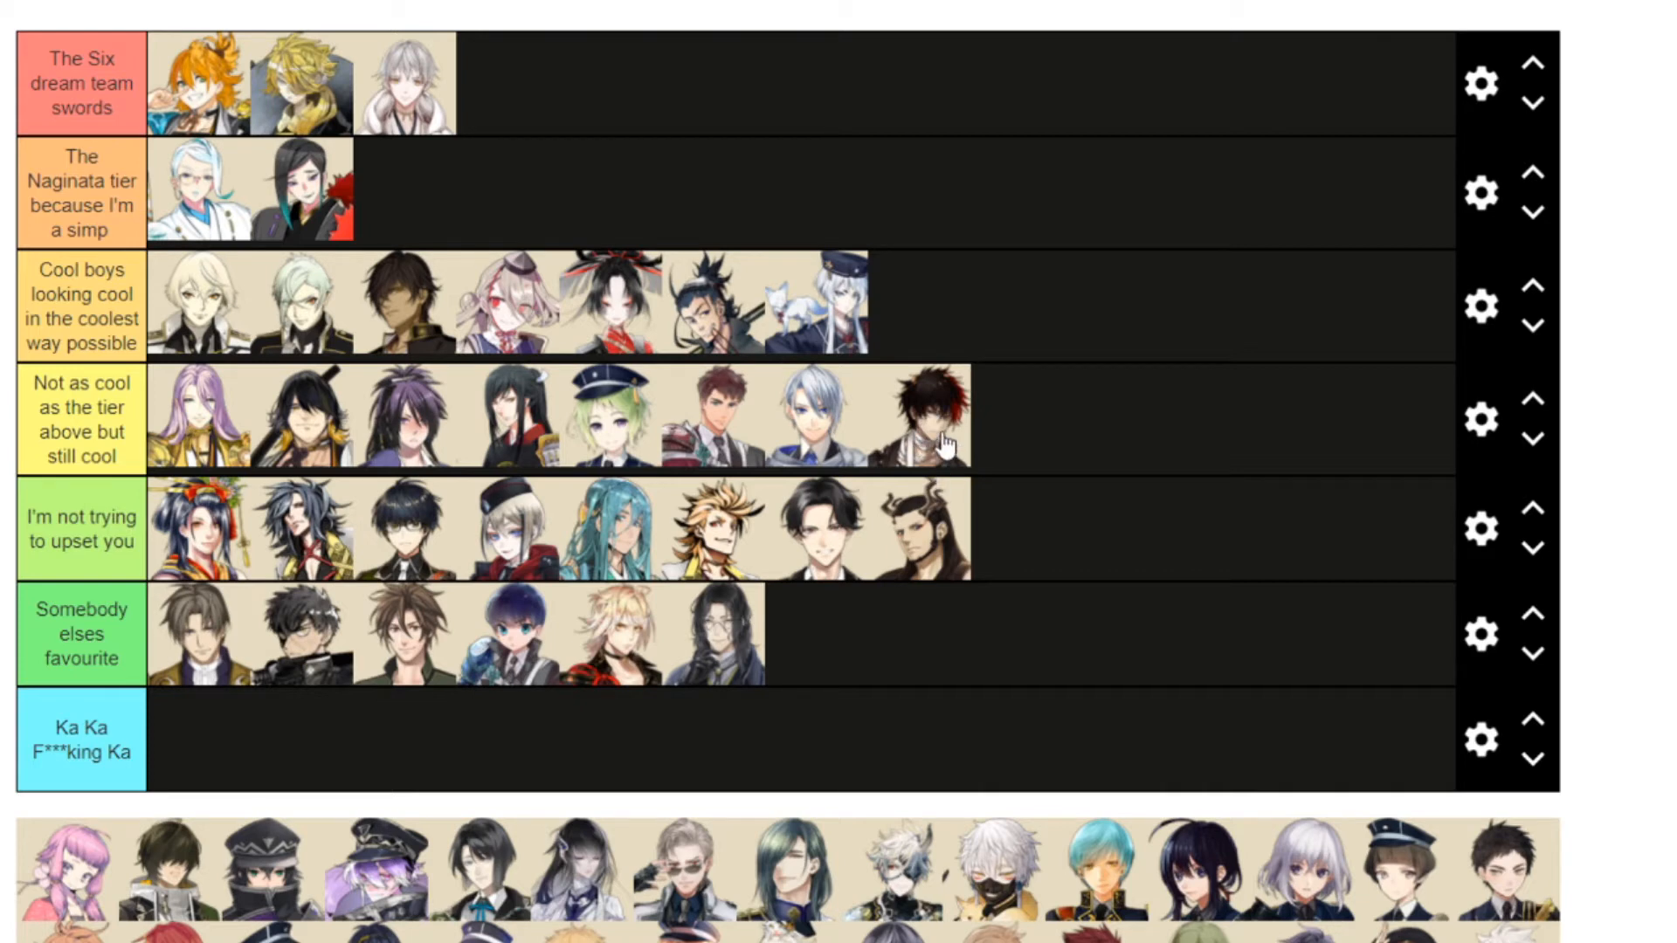
left_click_drag(935, 428, 976, 336)
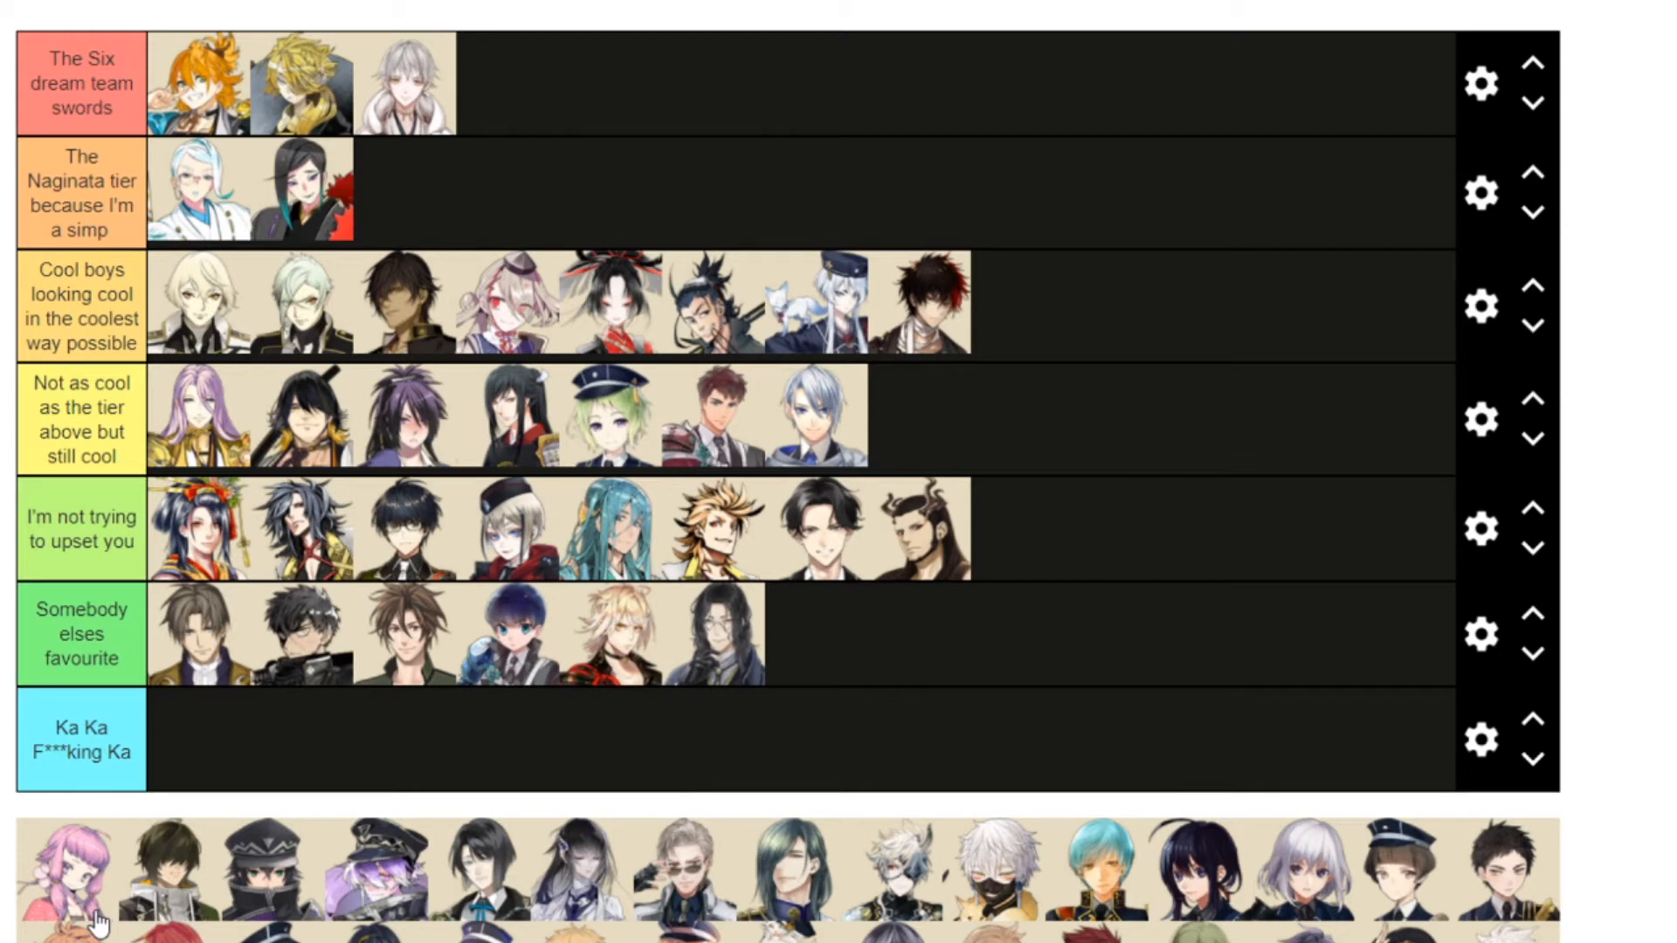
left_click_drag(101, 922, 1083, 325)
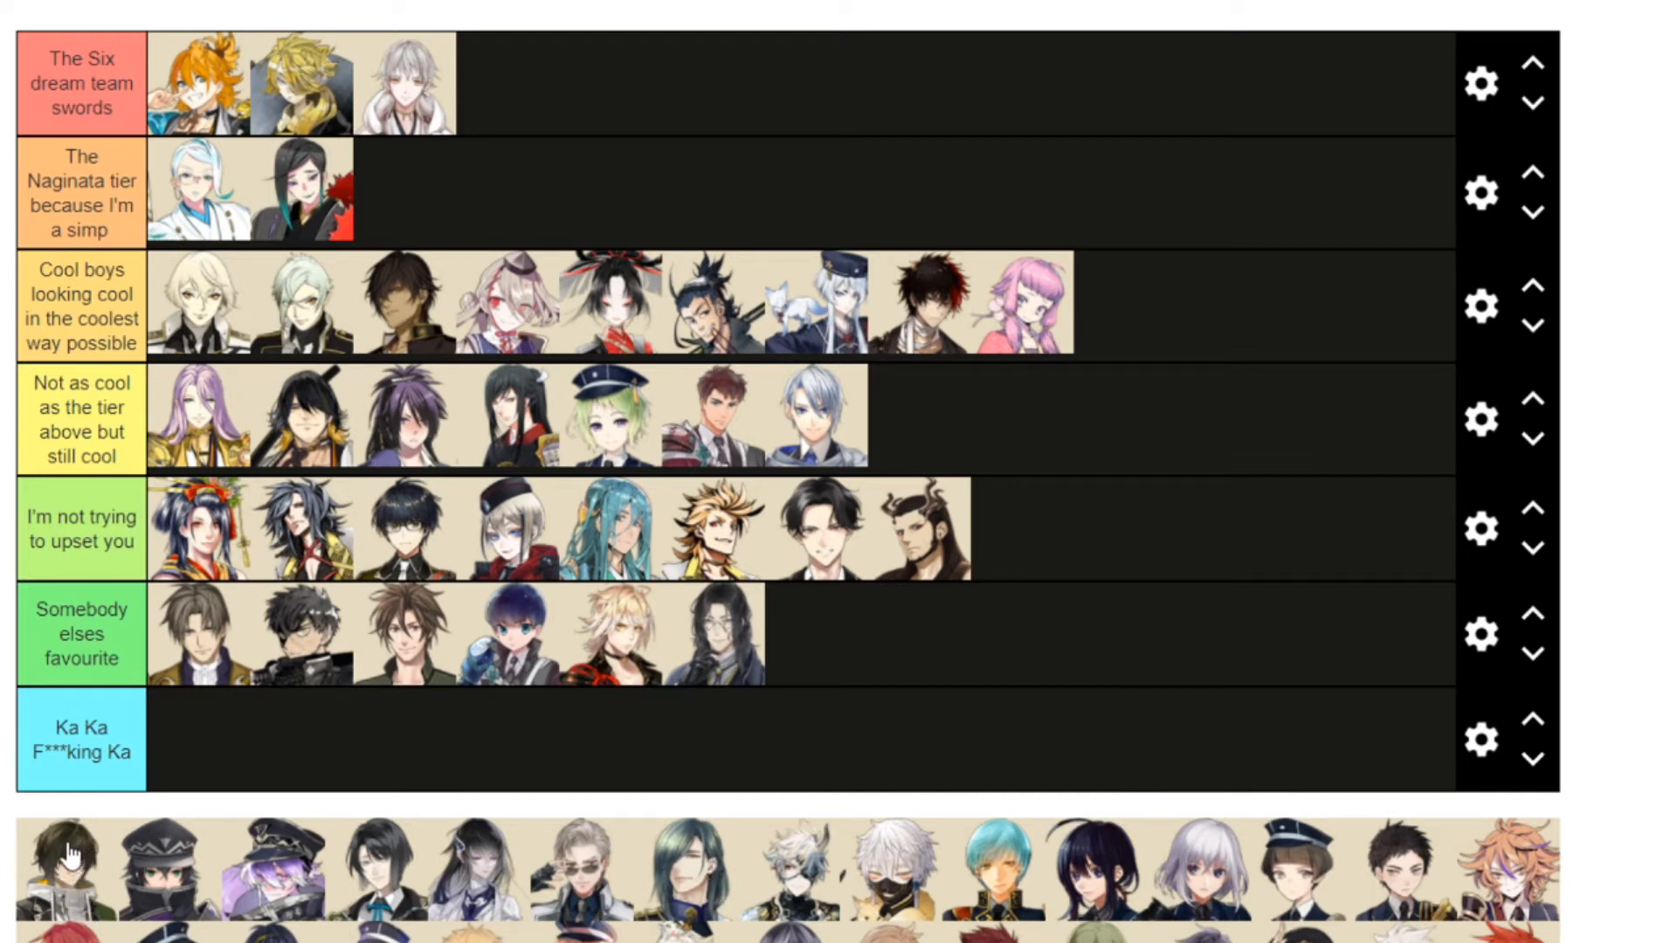
Add the short dark-haired and the teal-tied characters to "Somebody elses favourite" and the two black-capped ones to "I'm not trying to upset you"
left_click_drag(70, 856, 882, 648)
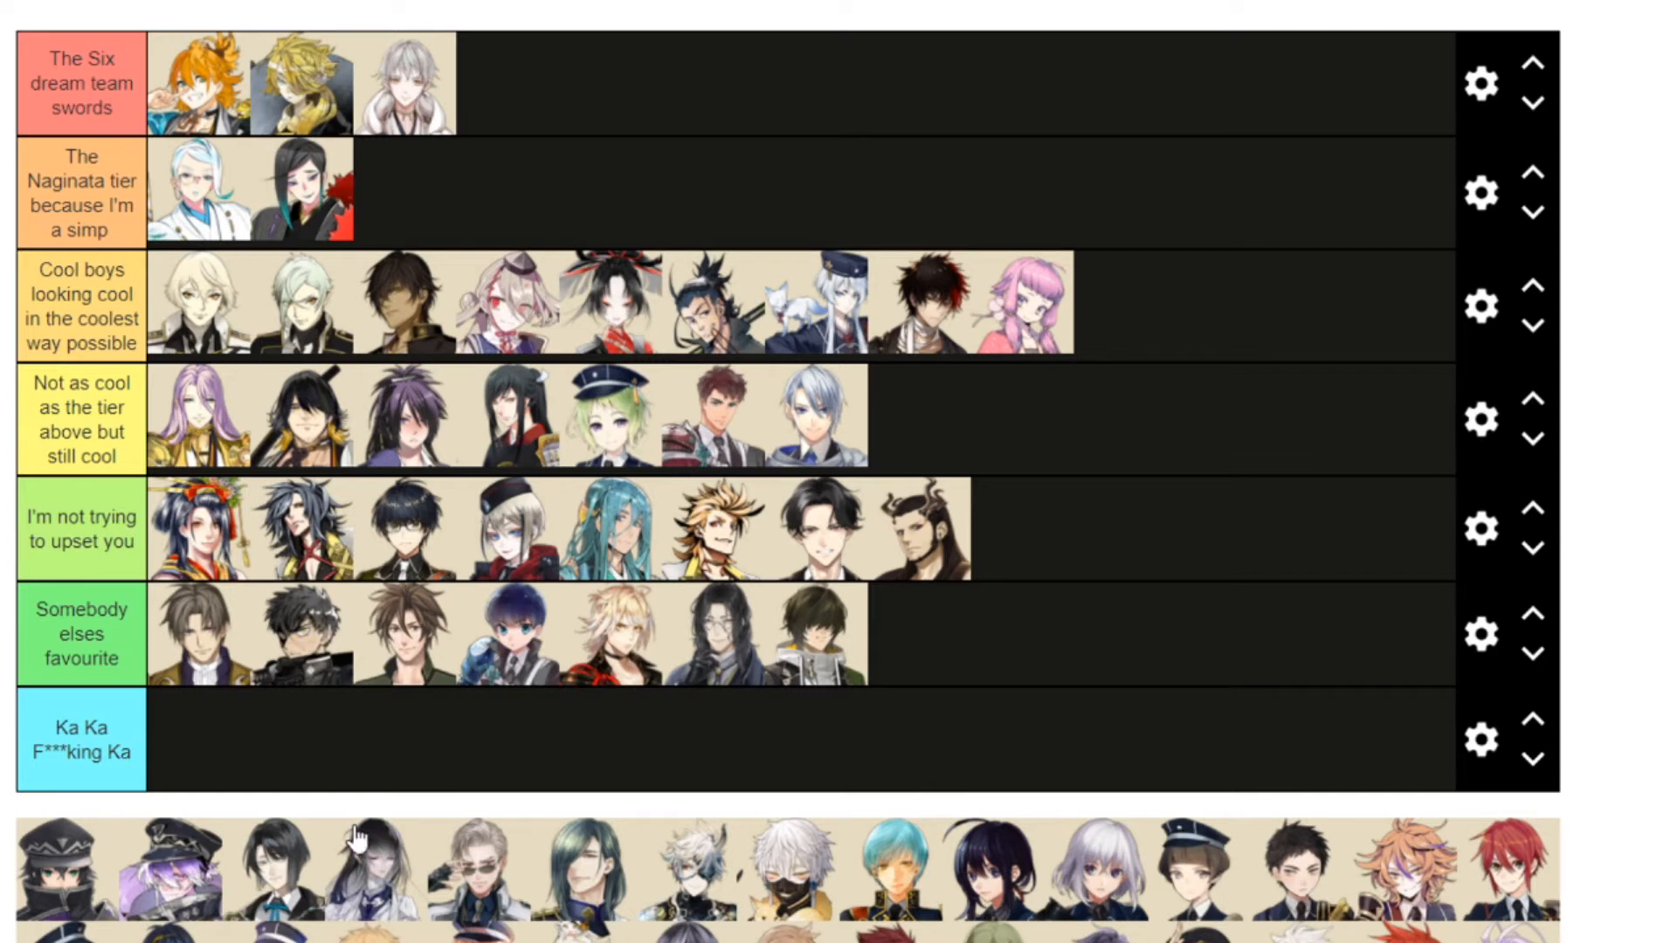
left_click_drag(79, 896, 1004, 584)
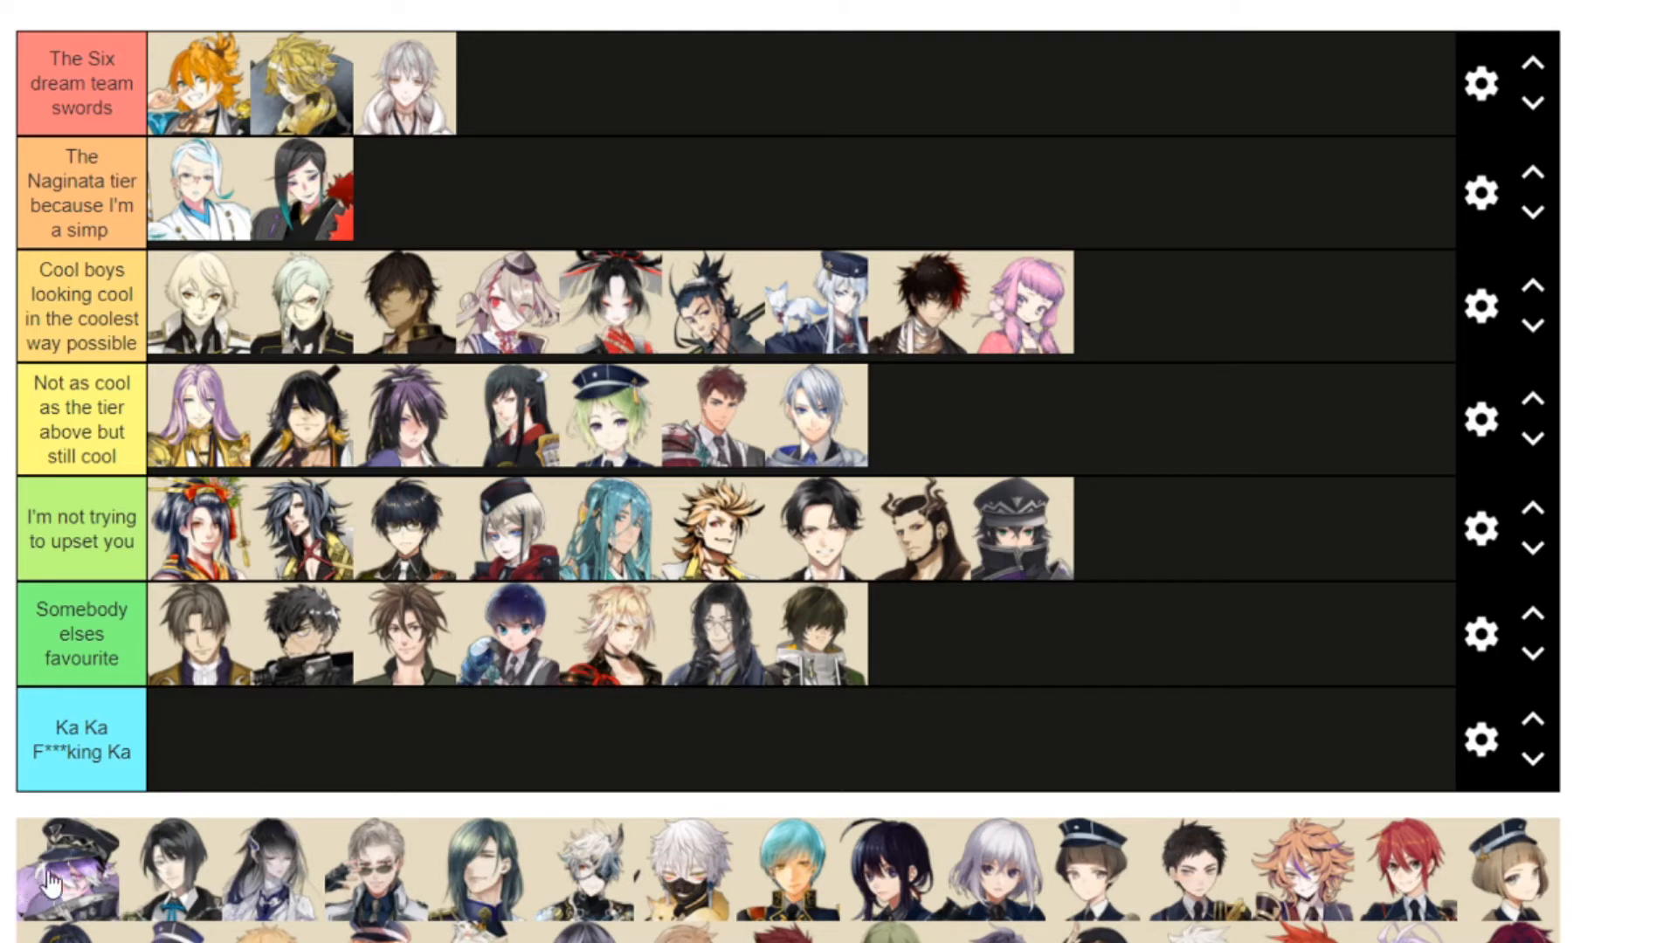
left_click_drag(50, 884, 1105, 550)
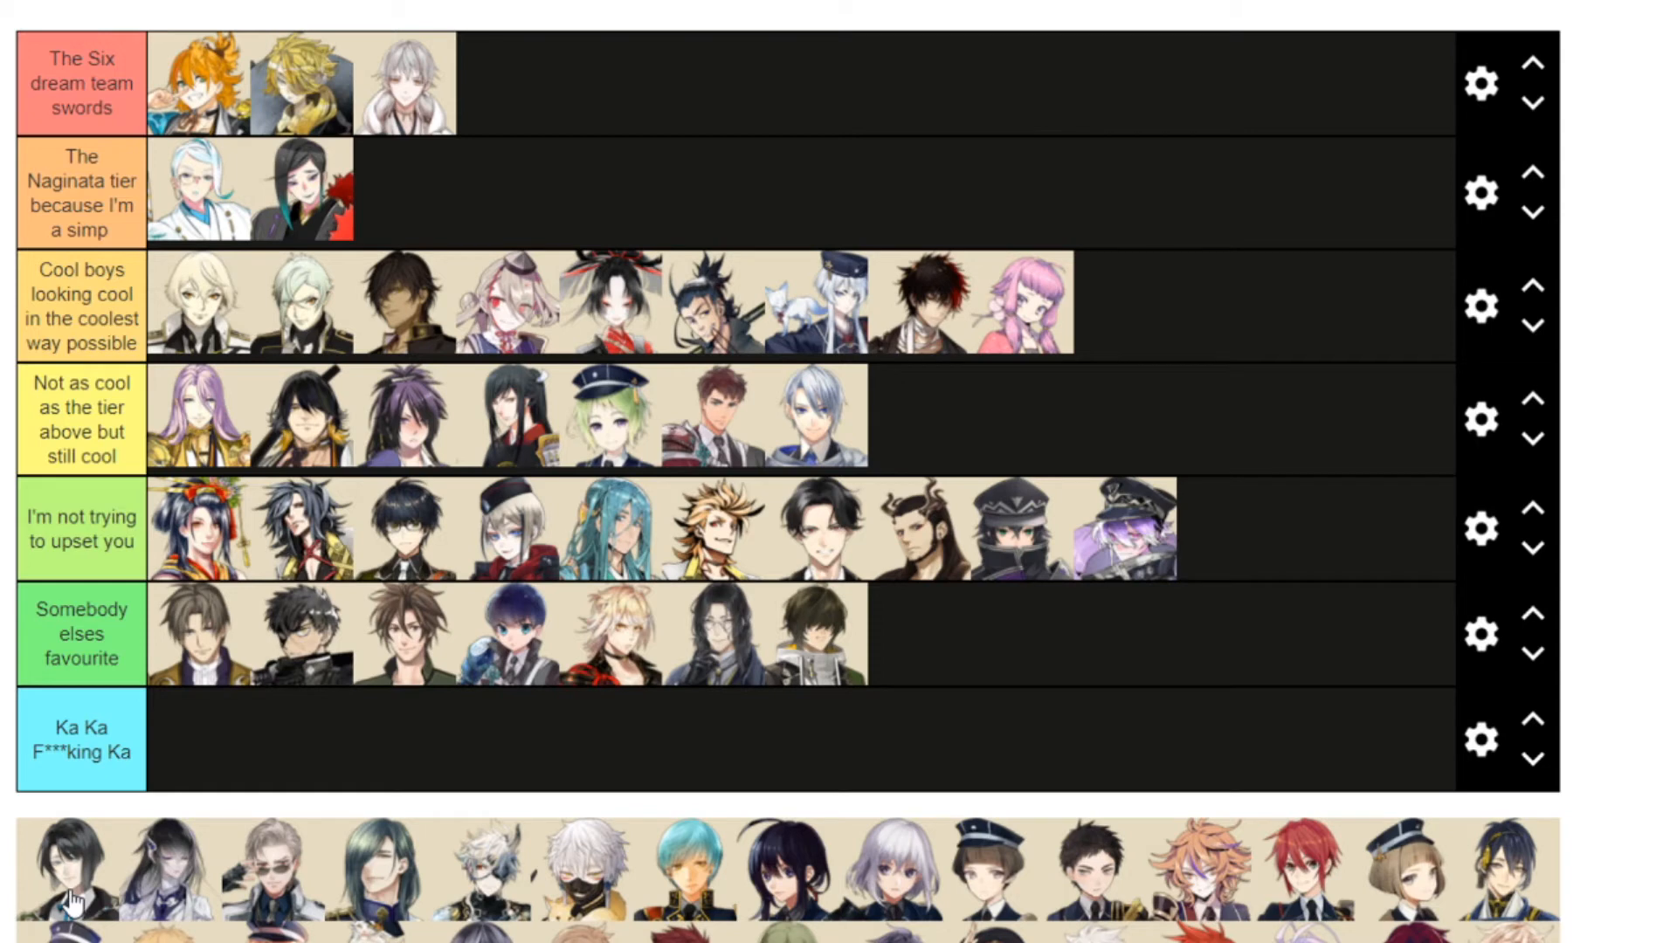
left_click_drag(74, 904, 917, 638)
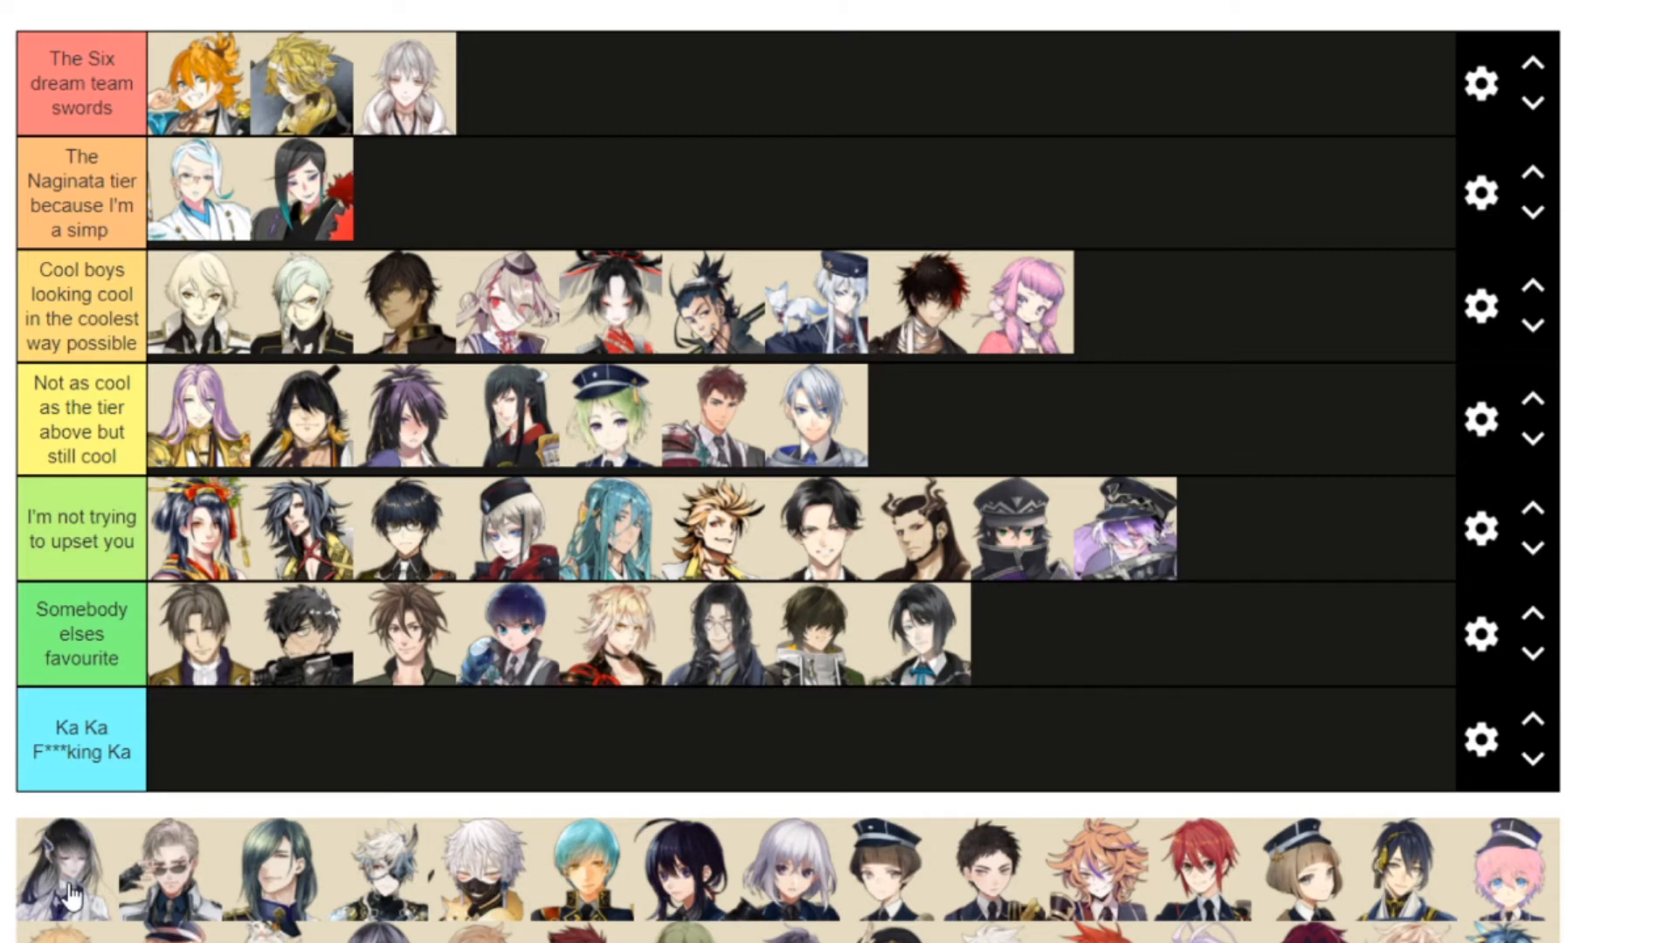
Rank the long grey-haired character and the one with sunglasses under "Cool boys looking cool", and the dark-green-haired one under "I'm not trying to upset you"
left_click_drag(70, 895, 1124, 341)
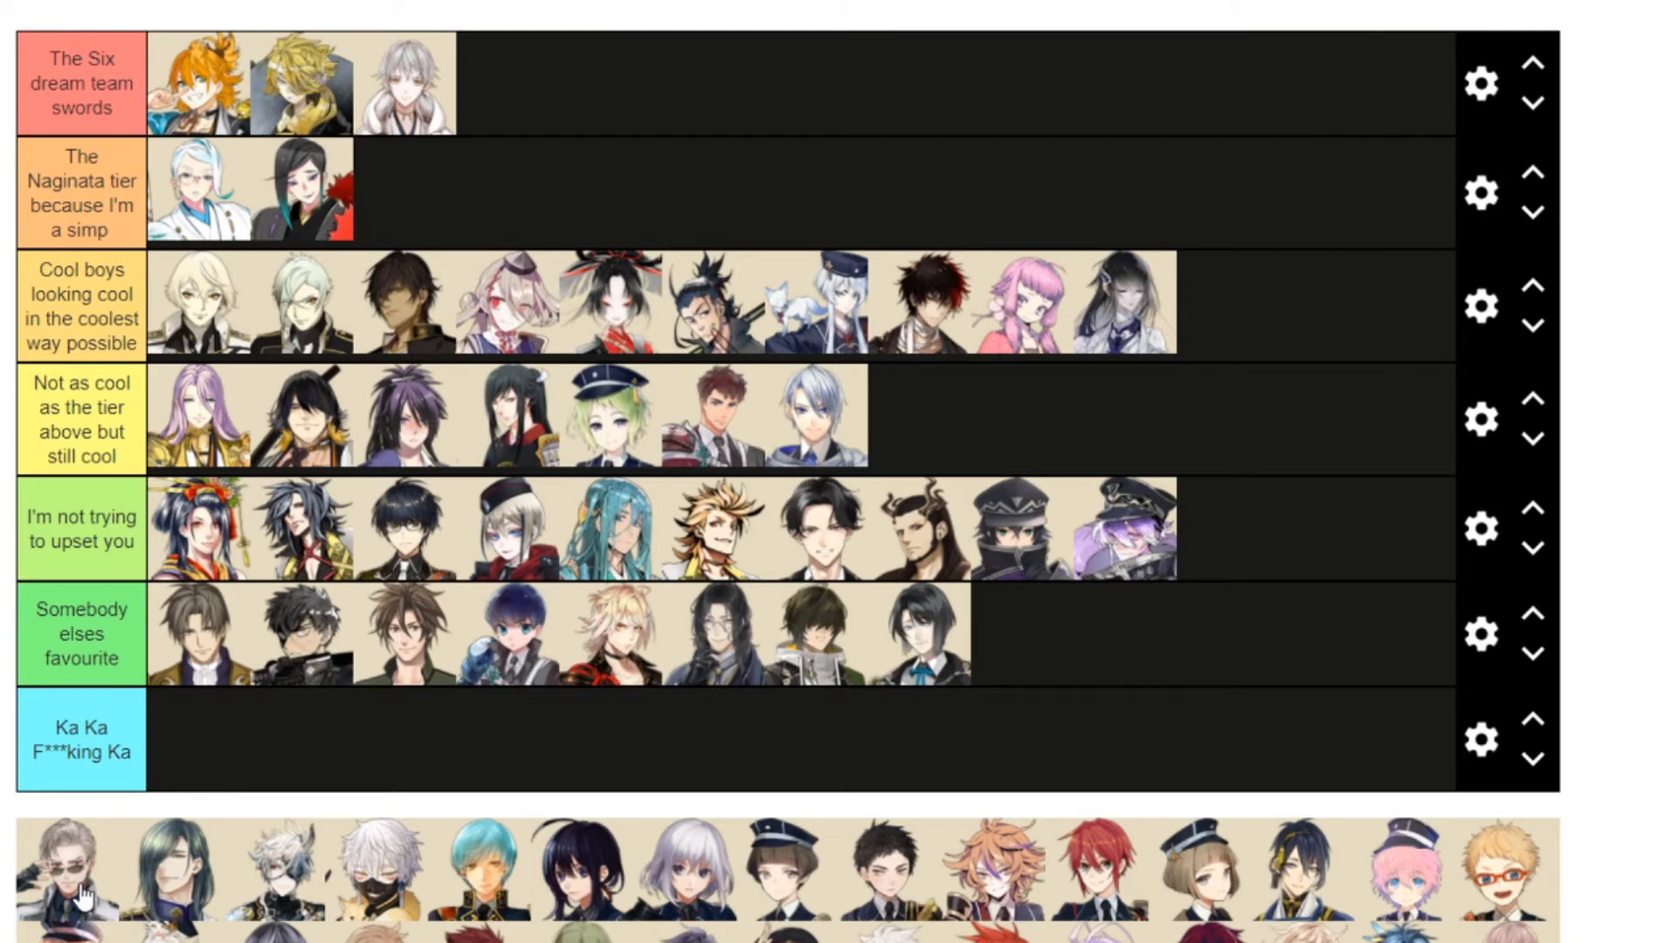
left_click_drag(83, 896, 1302, 330)
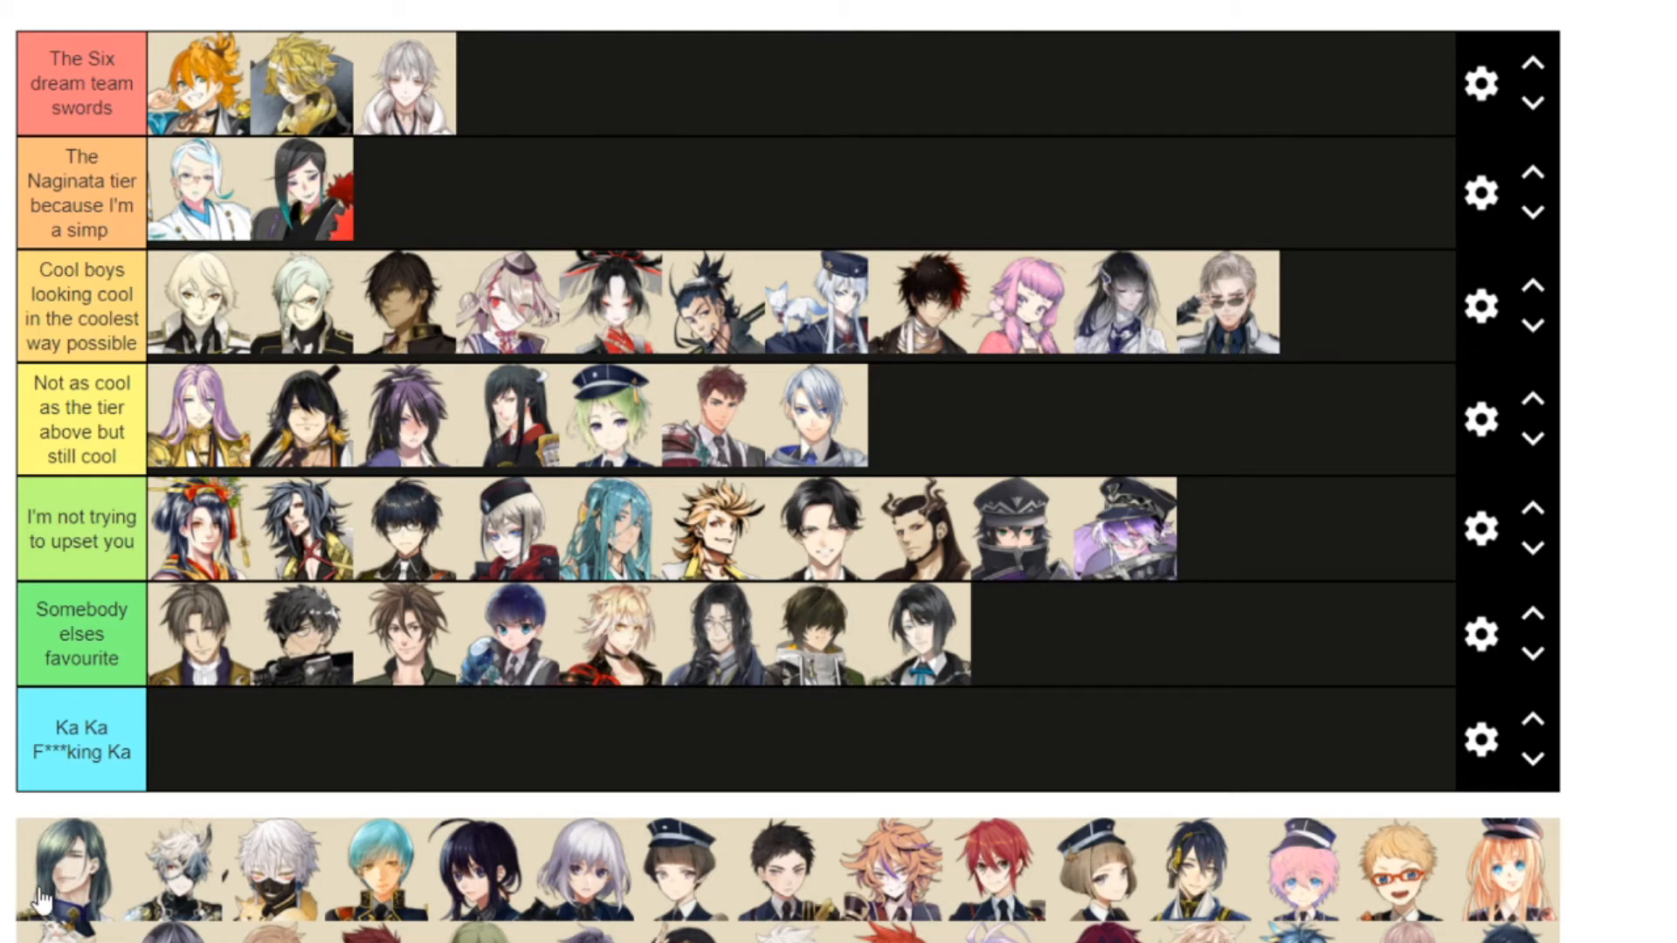
left_click_drag(39, 895, 1275, 584)
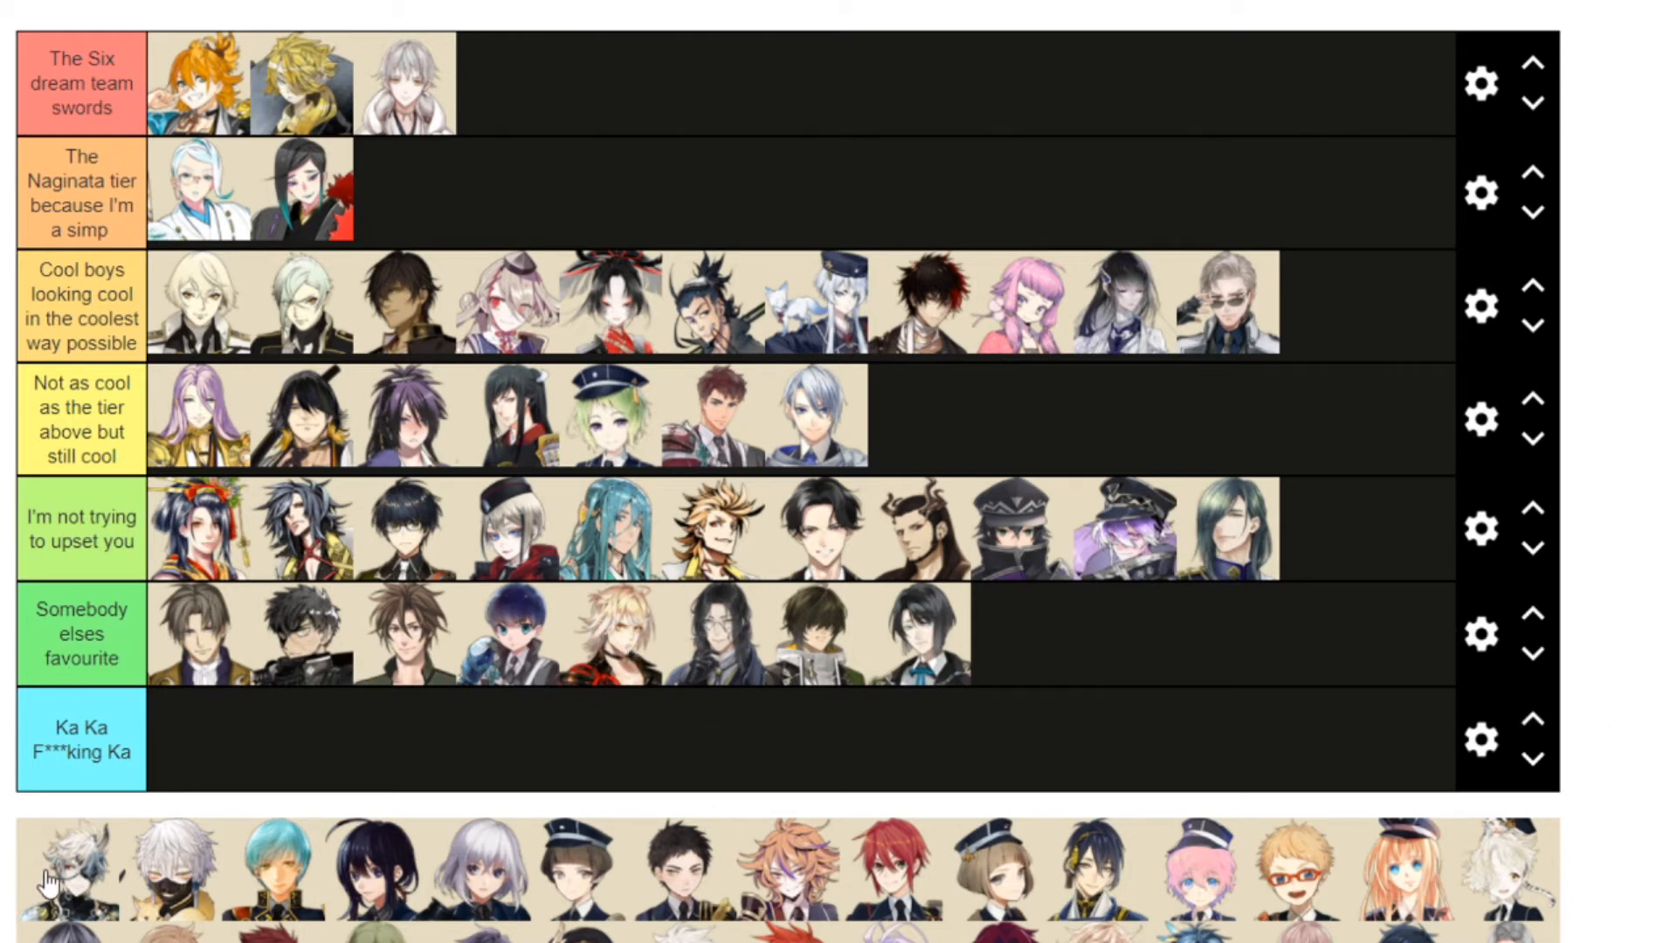
Add the spiky silver-haired character to "Cool boys looking cool" and the white-haired one with the black mask to "The Six dream team swords"
left_click_drag(65, 891, 1319, 374)
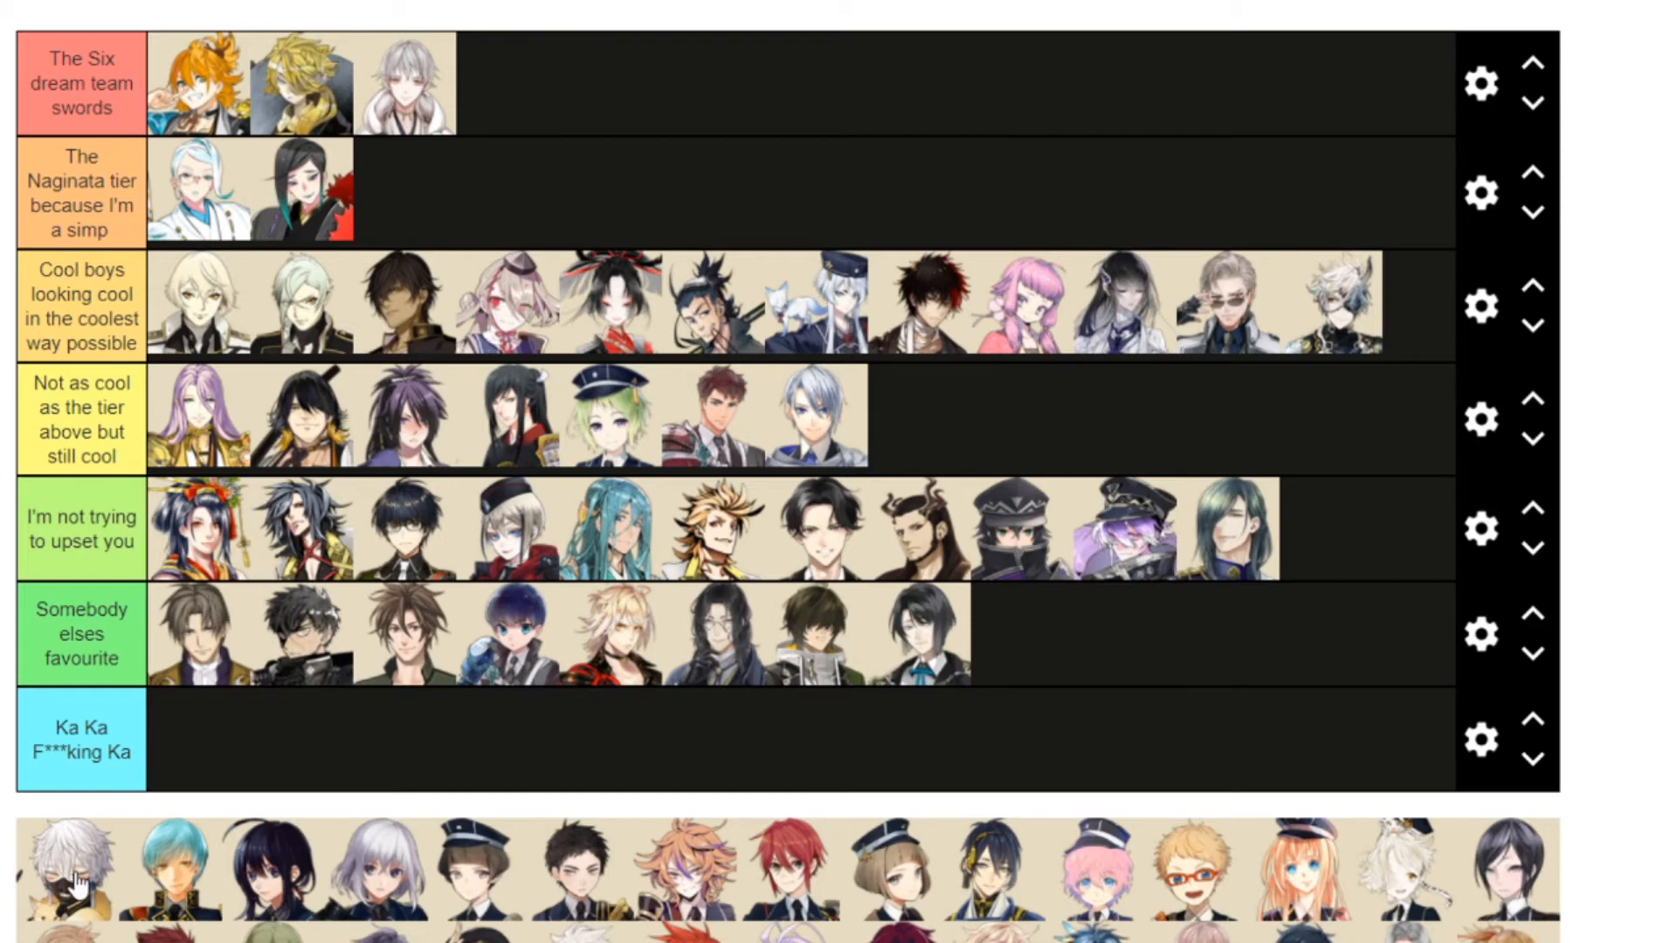
left_click_drag(77, 882, 502, 87)
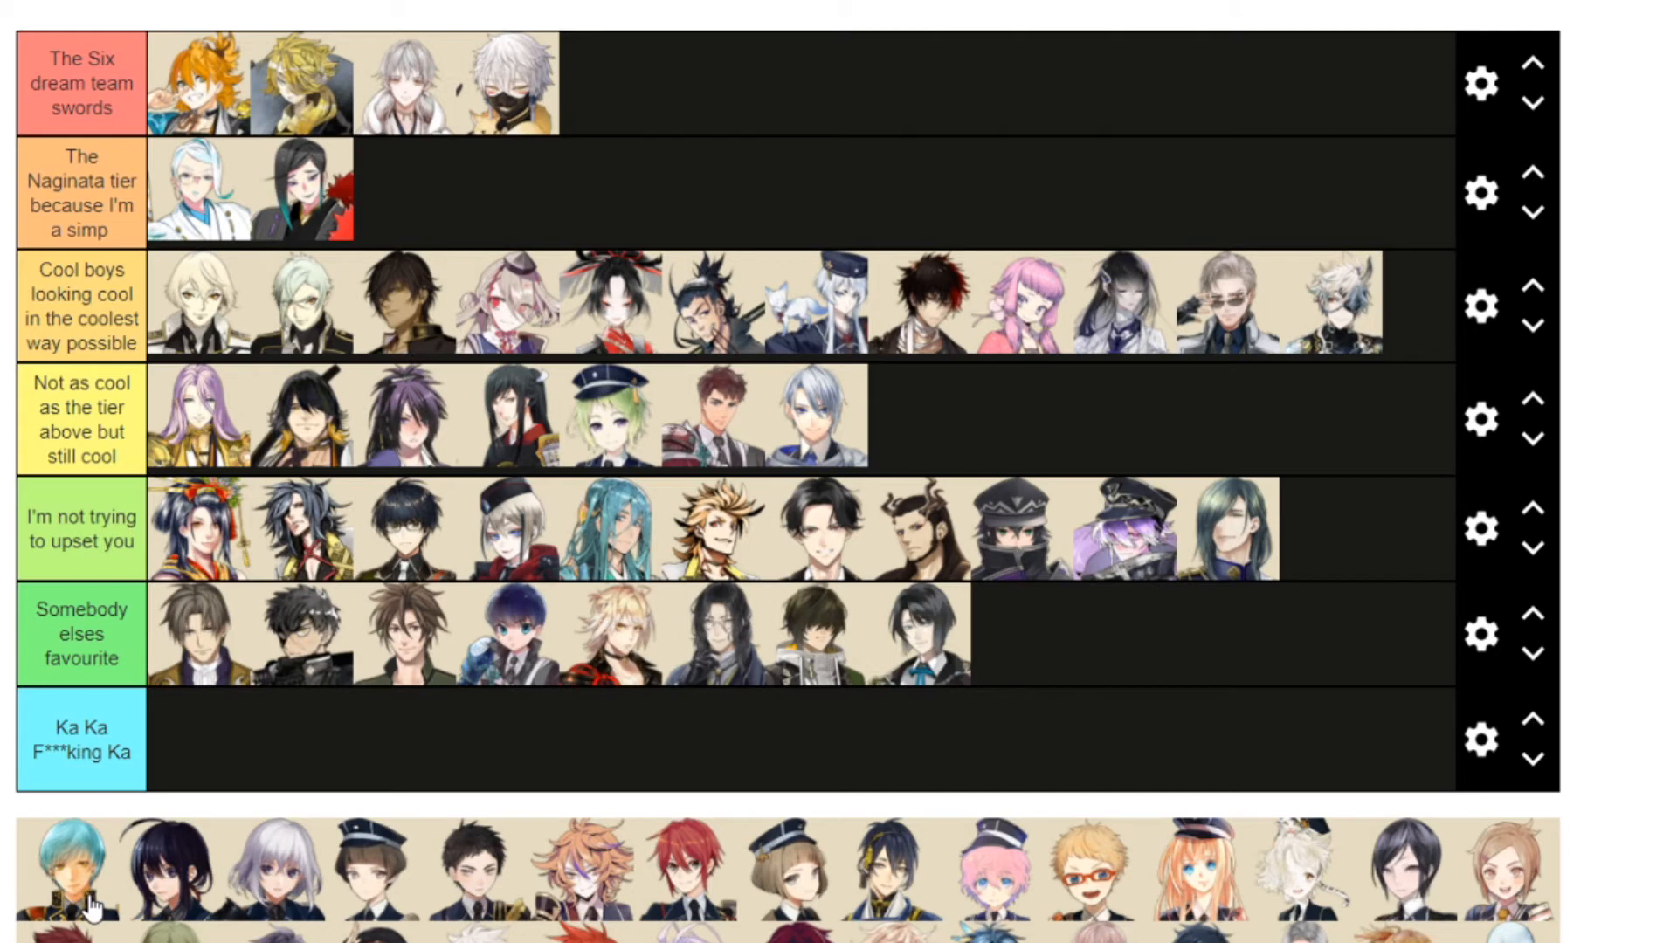
Place the teal-, navy- and lavender-haired characters in "Not as cool" and the capped brown-haired one in "I'm not trying to upset you"
left_click_drag(90, 908, 972, 447)
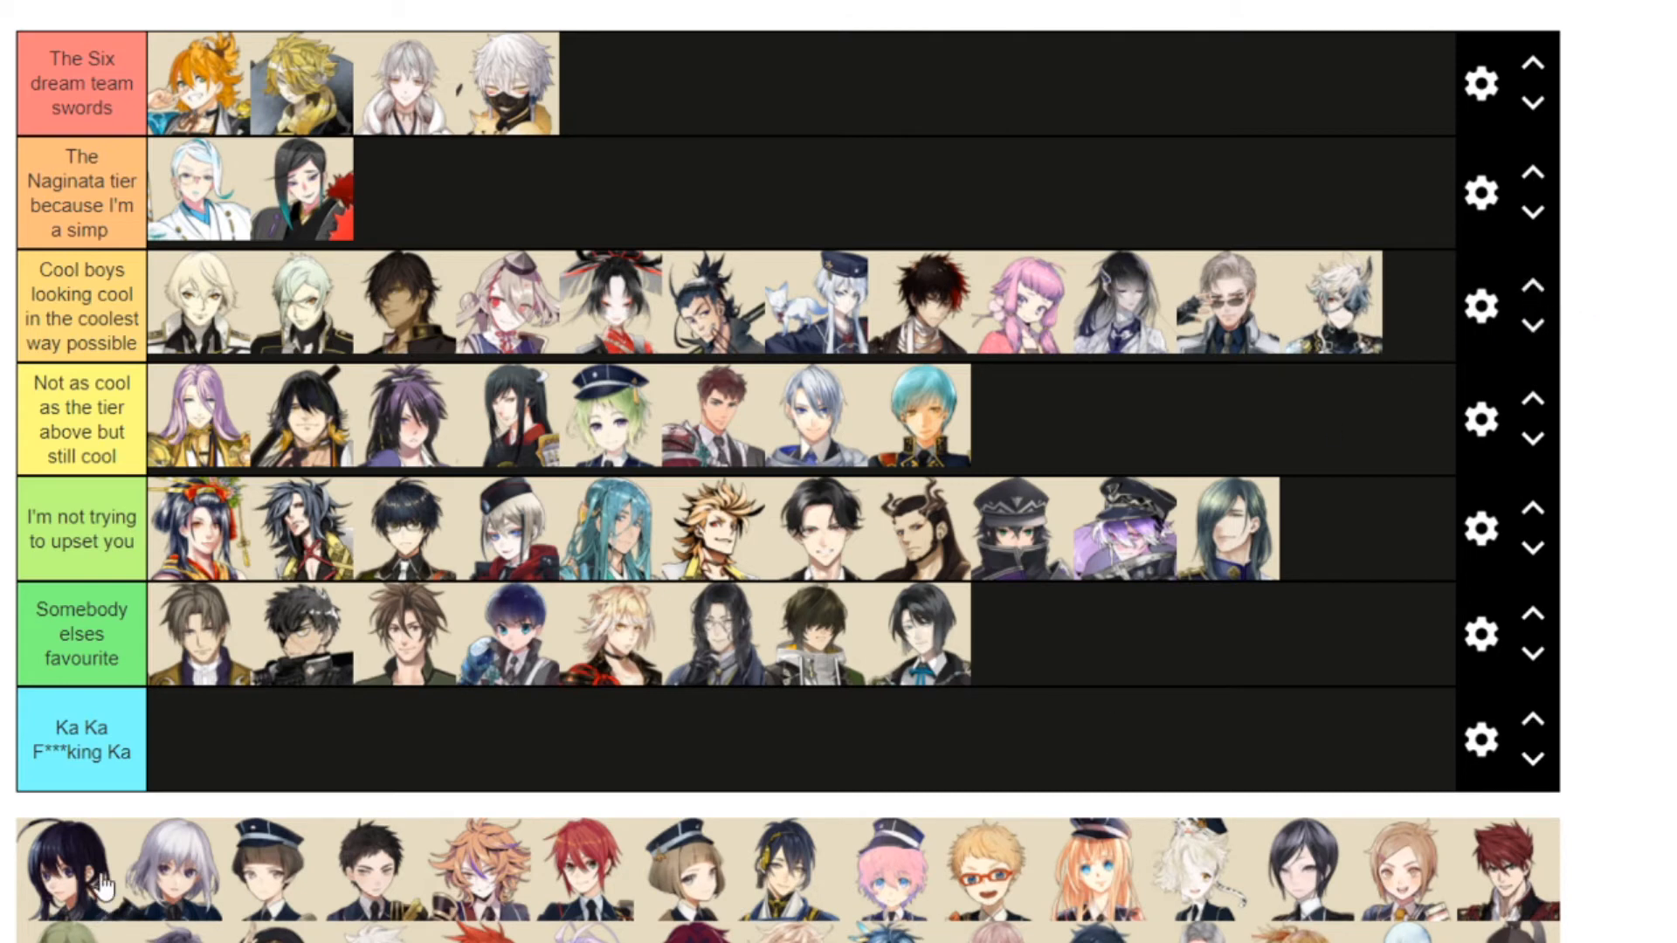
left_click_drag(103, 882, 1048, 415)
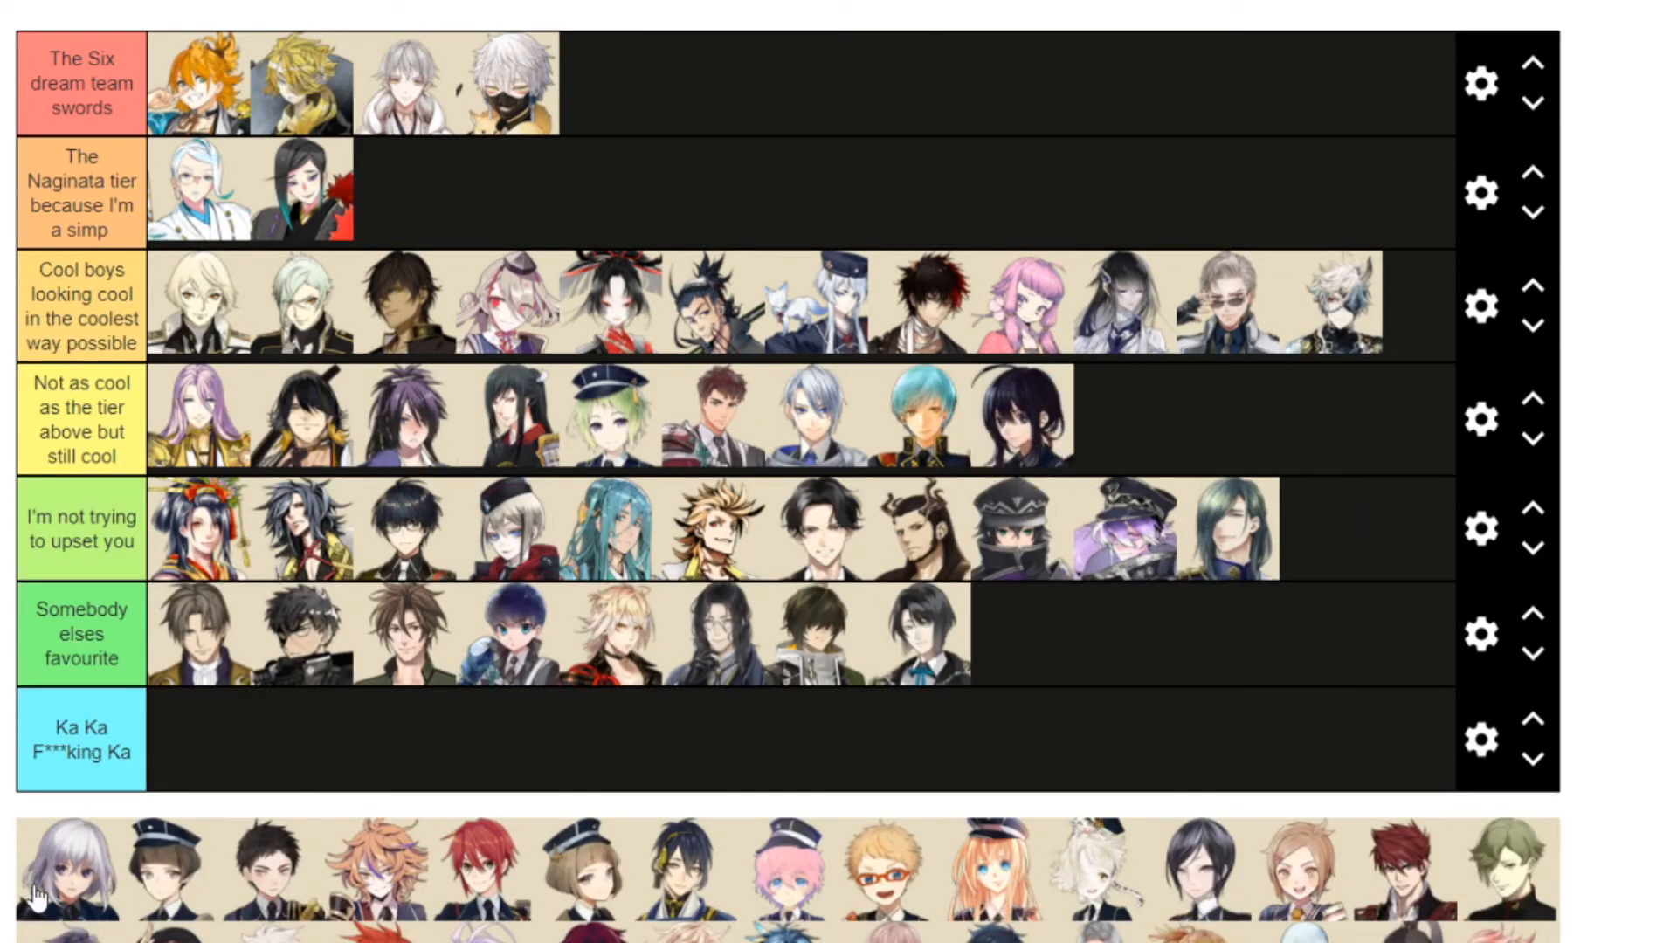
left_click_drag(69, 874, 1127, 417)
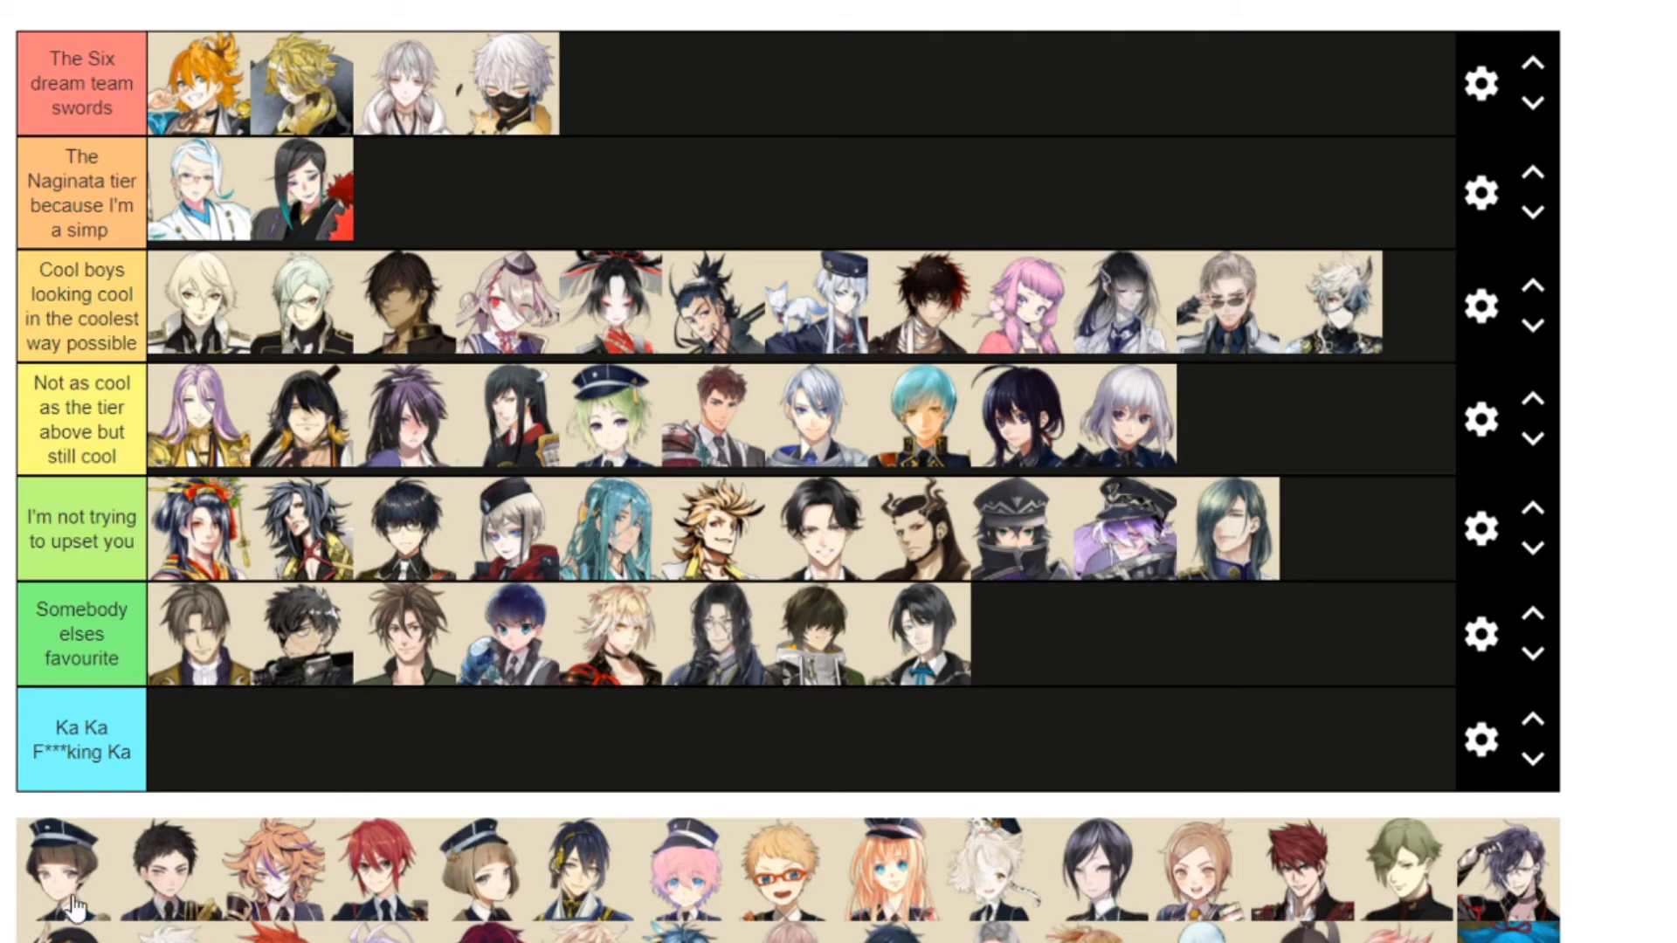
left_click_drag(76, 908, 1342, 559)
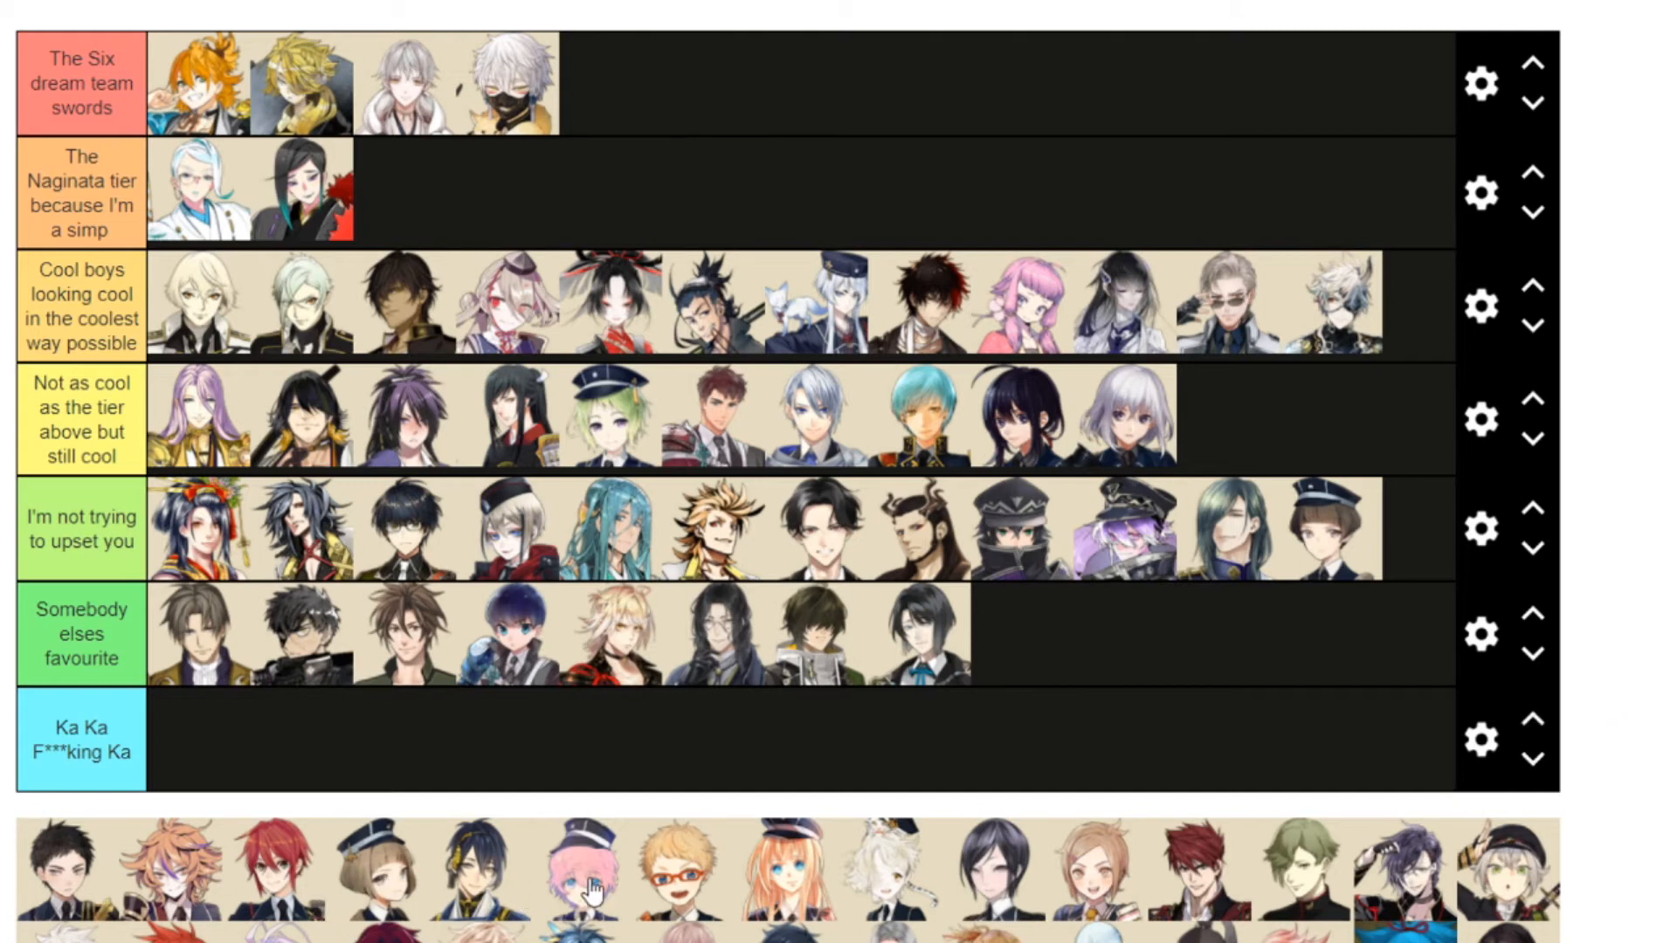
Rank the dark-blue-haired and curly orange-haired characters under "Cool boys looking cool", and the short black-haired and red-haired ones under "Not as cool"
left_click_drag(522, 888, 1429, 290)
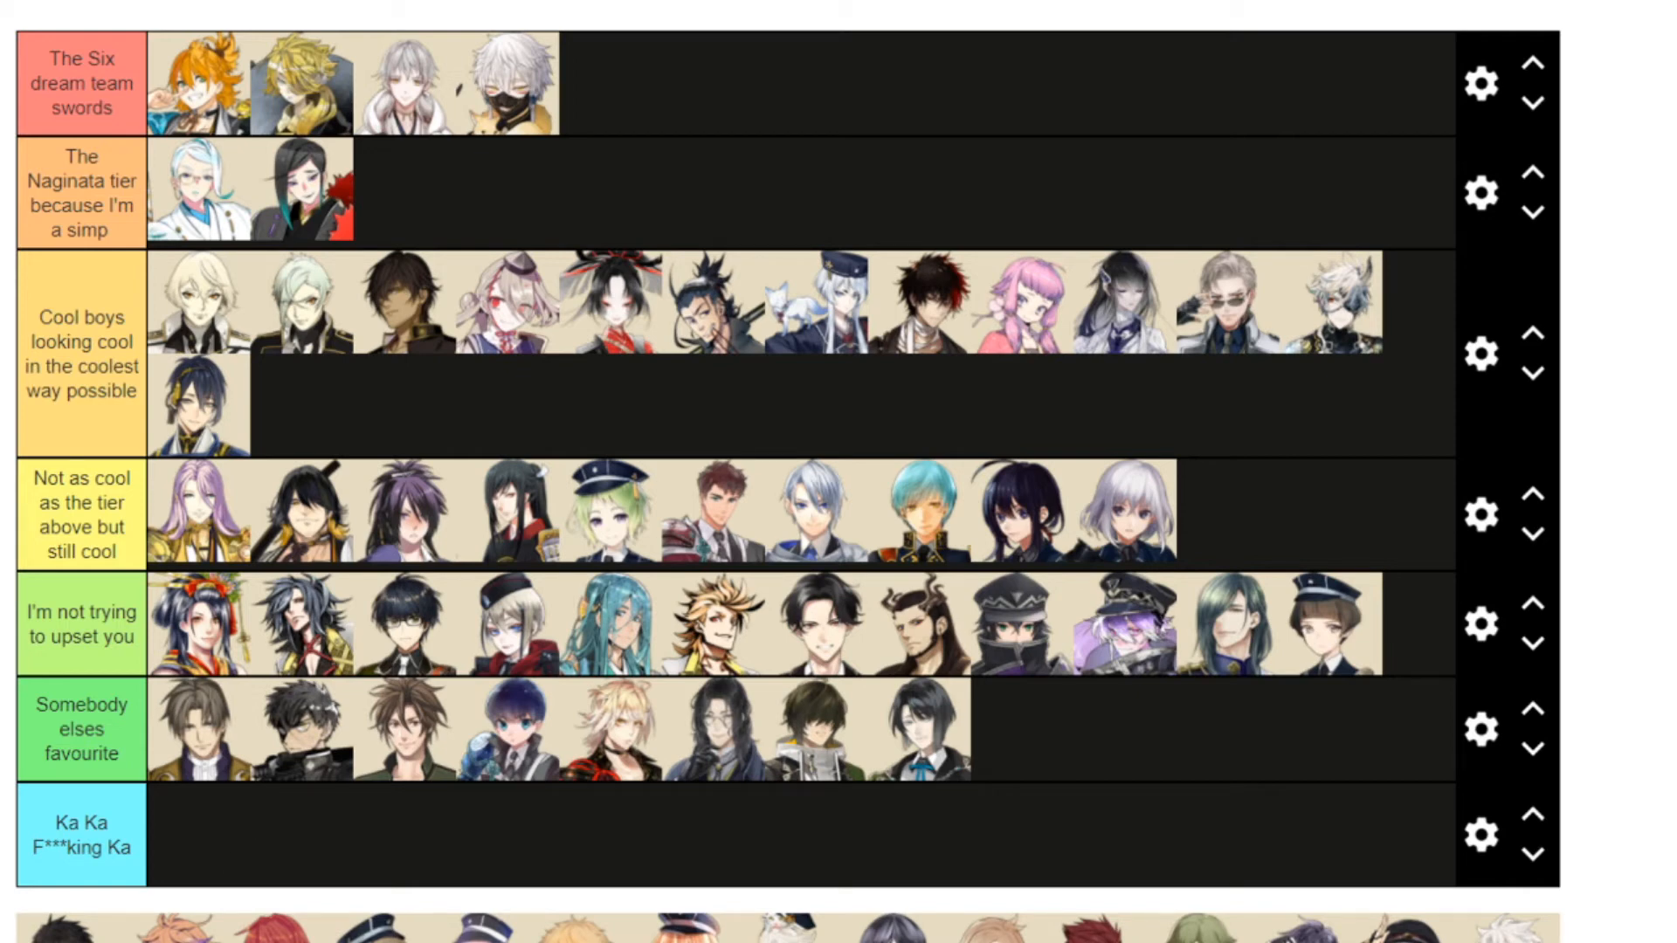
left_click_drag(66, 930, 1240, 511)
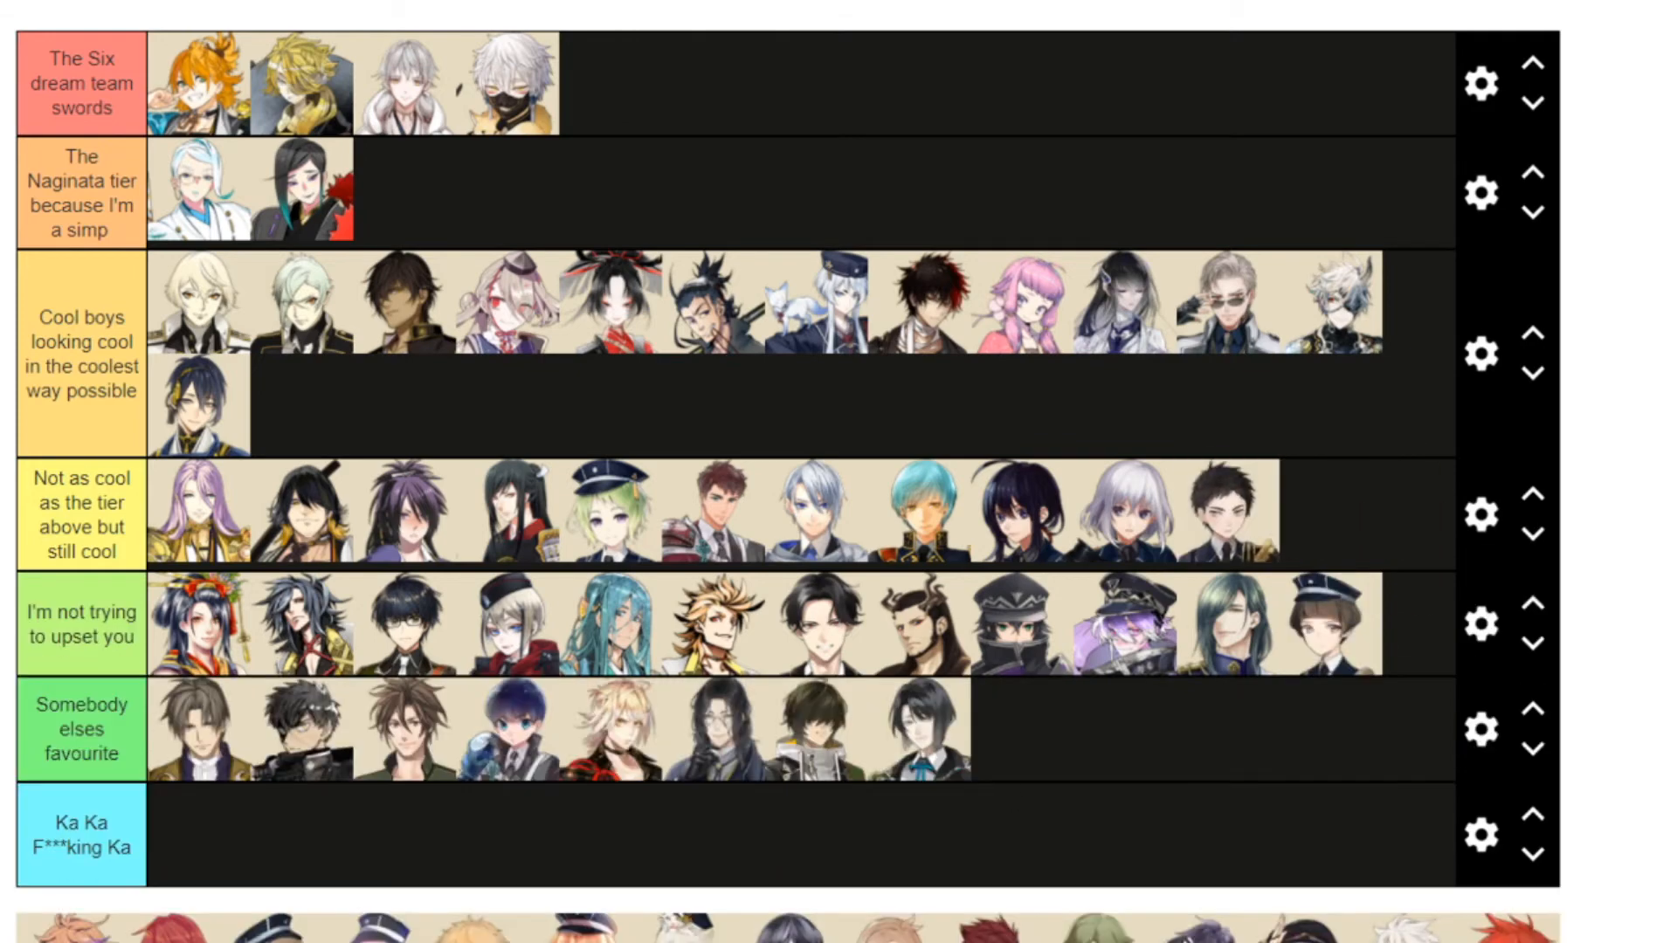
left_click_drag(65, 930, 302, 404)
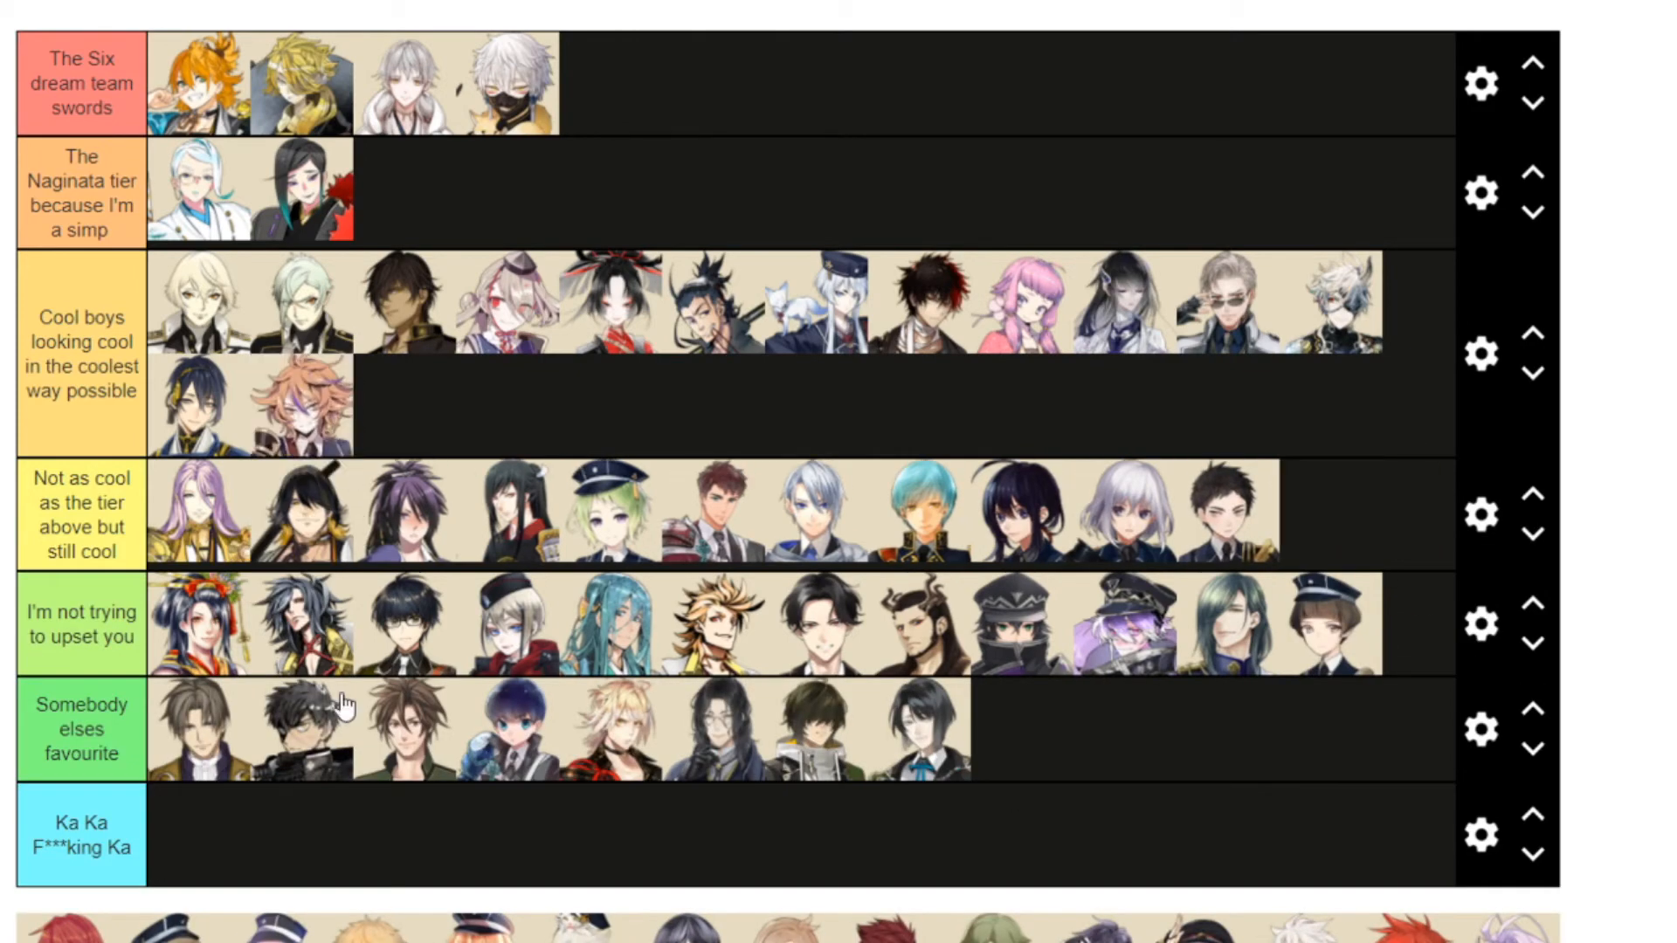
left_click_drag(66, 930, 1380, 517)
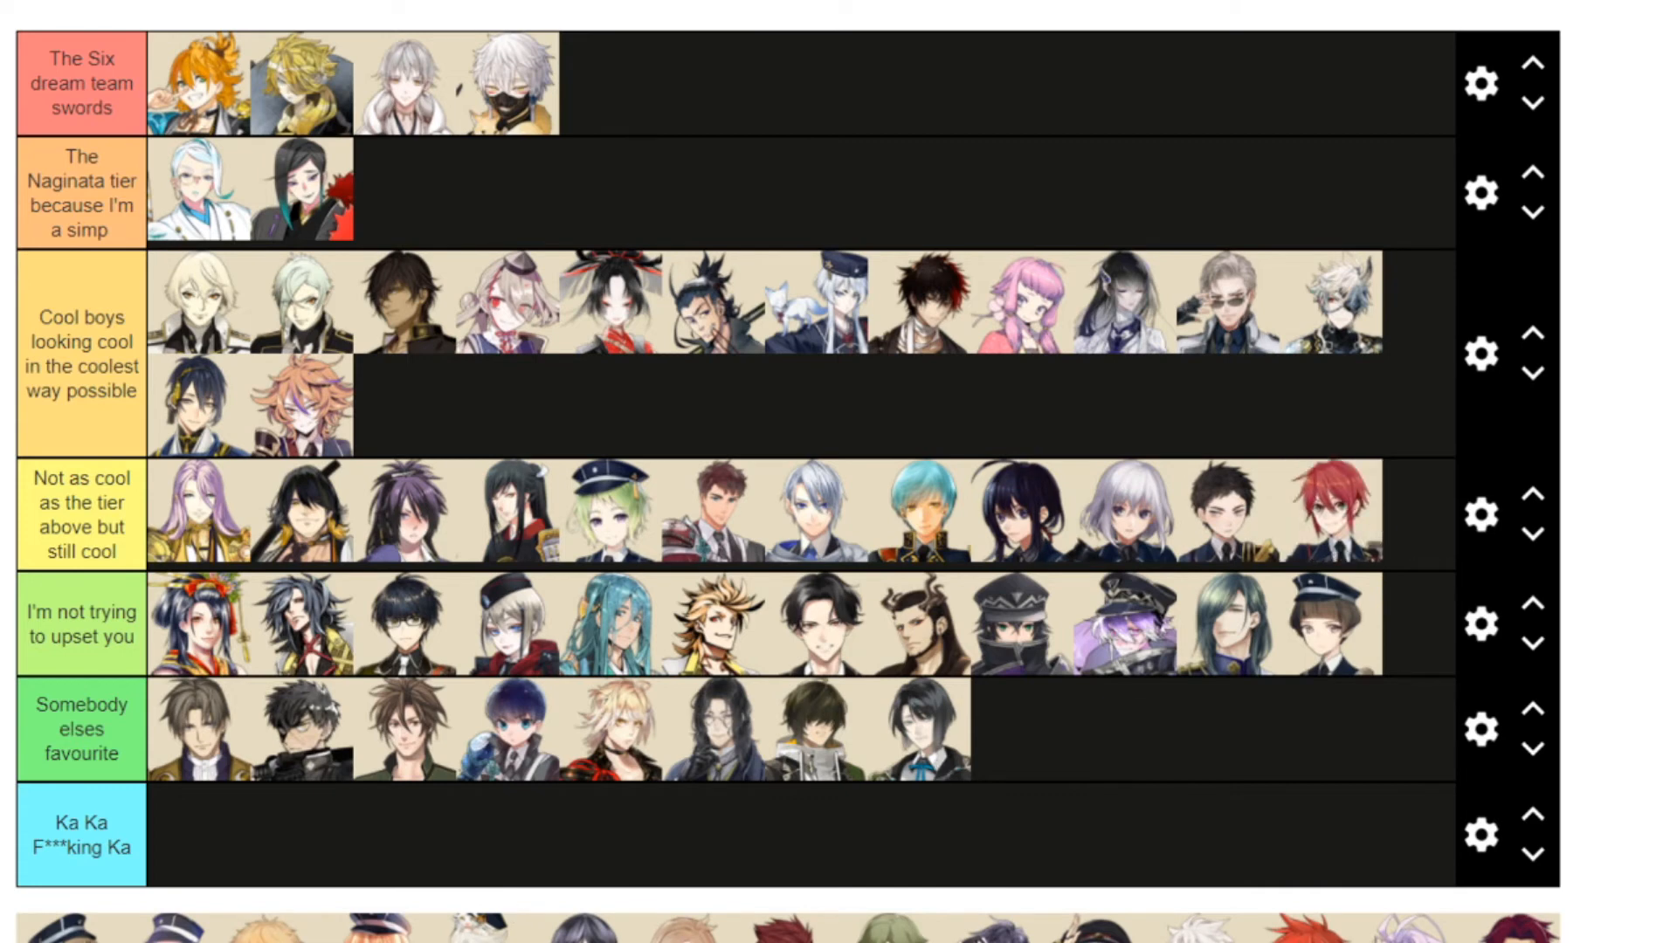
Add the capped light-brown-haired and pink-haired characters to "Somebody elses favourite" and the one with red glasses to "Cool boys looking cool"
left_click_drag(65, 931, 1024, 732)
left_click_drag(65, 930, 1142, 781)
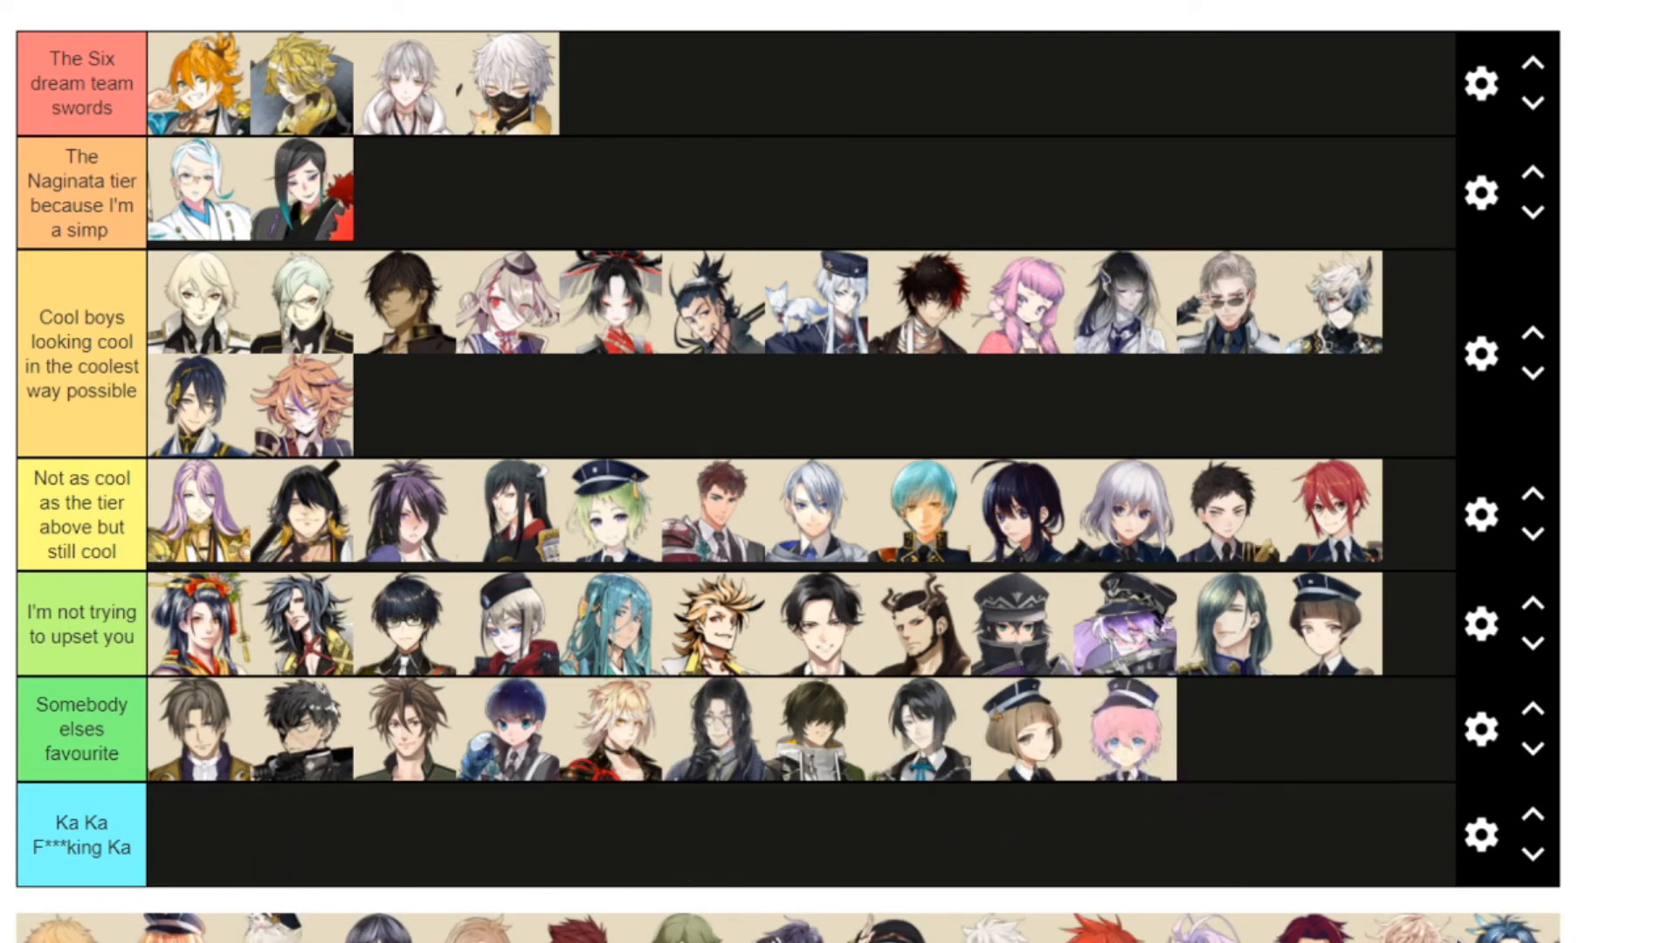
left_click_drag(66, 930, 406, 406)
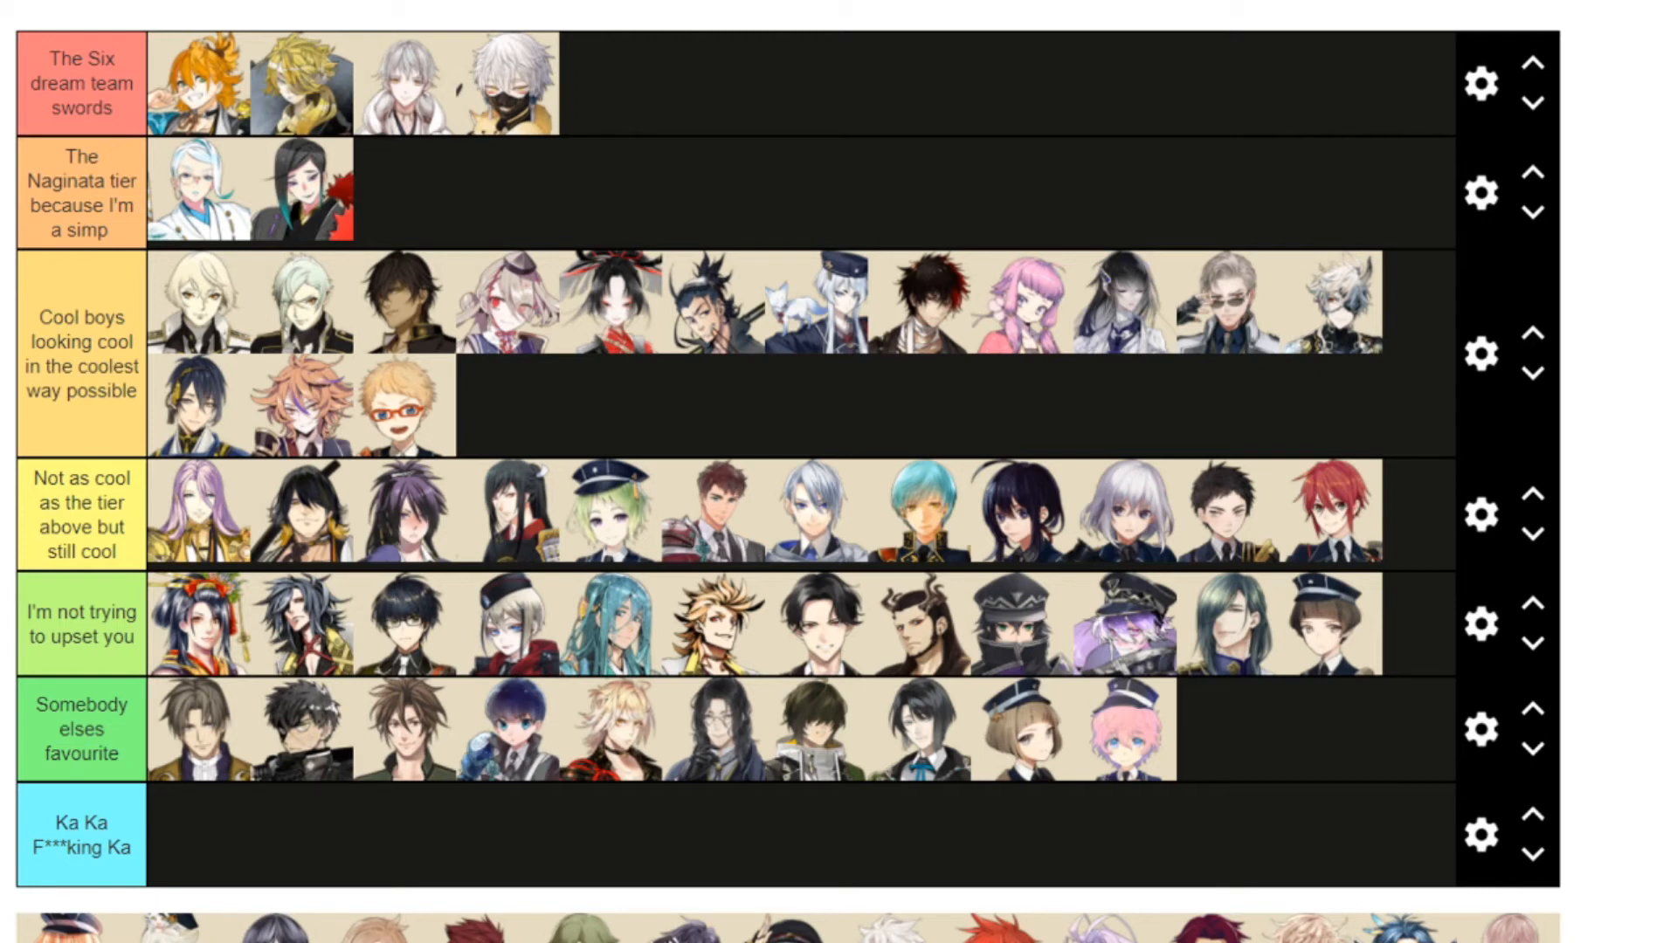
Place the capped long orange-haired and the dark chin-length-haired characters in "I'm not trying to upset you" and the fluffy white-haired one in "Cool boys looking cool"
left_click_drag(30, 941, 272, 761)
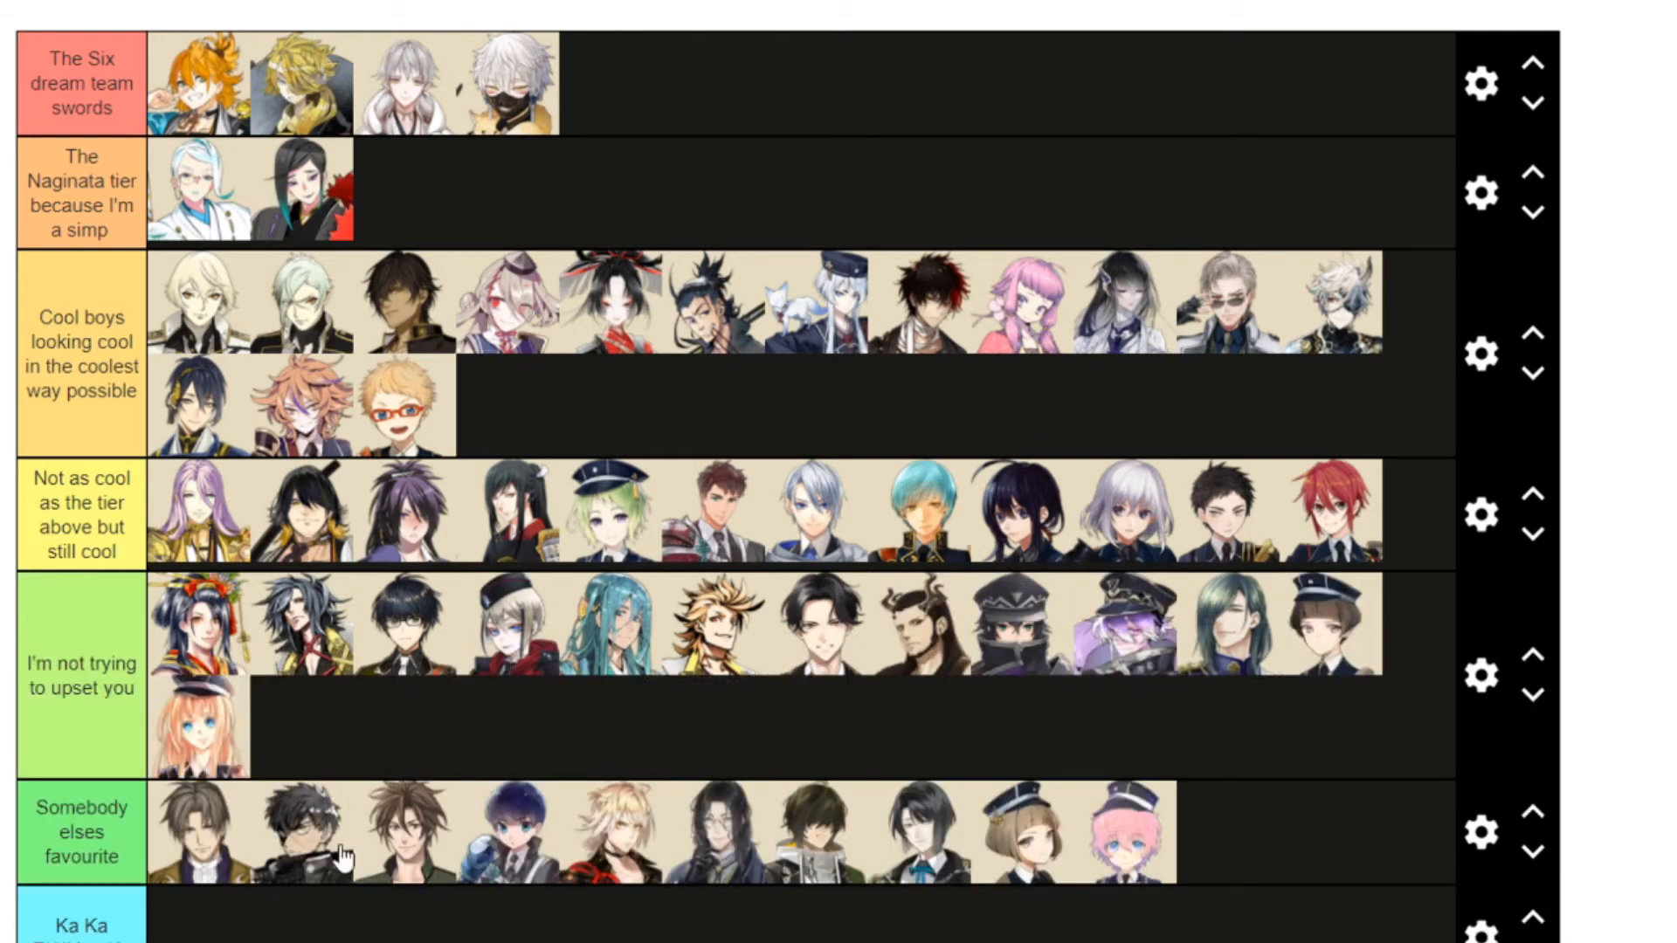
left_click_drag(26, 941, 498, 398)
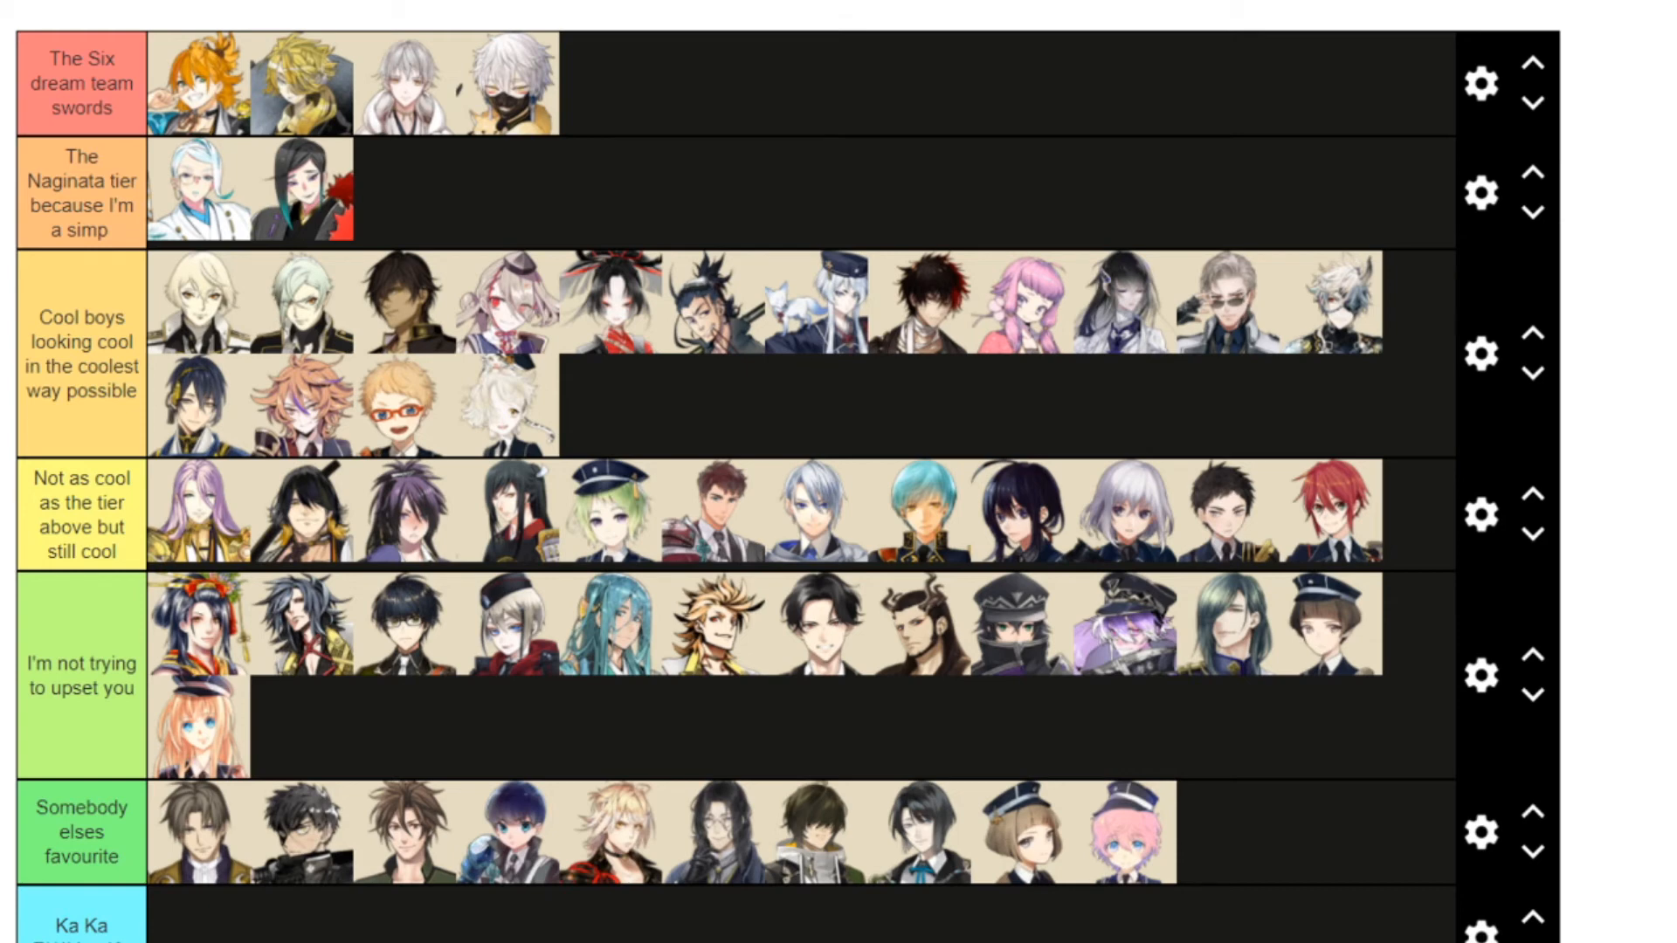
left_click_drag(188, 940, 297, 744)
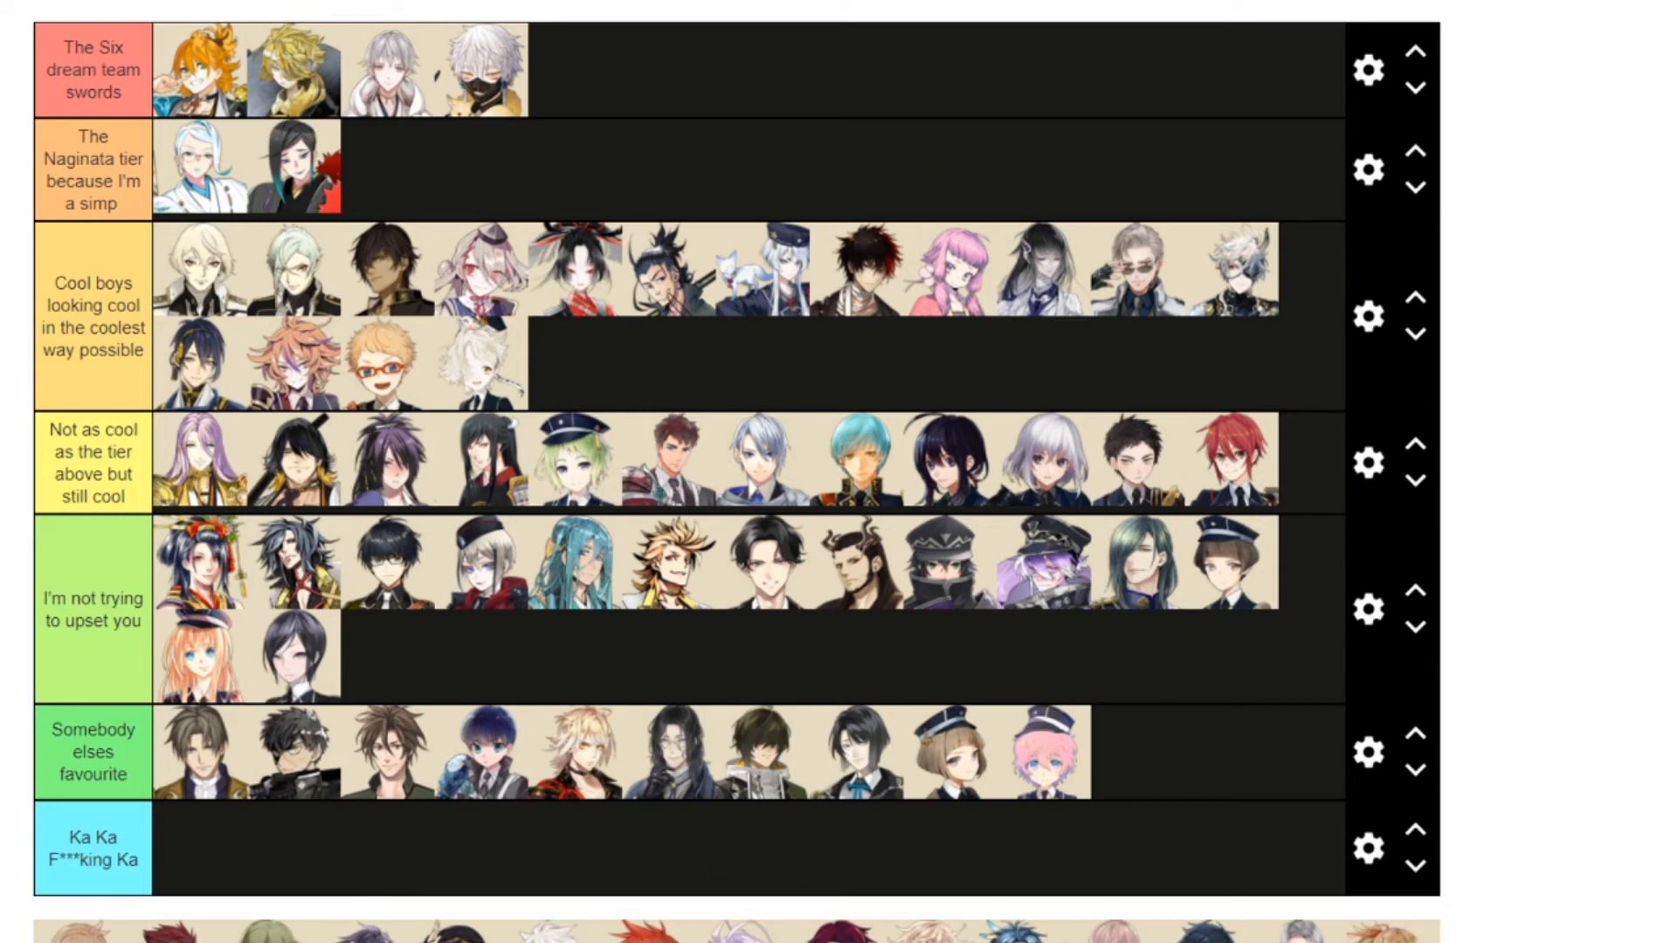
Rank the smiling light-brown-haired character under "Not as cool", and the dark-red-haired and olive-green-haired ones under "I'm not trying to upset you"
left_click_drag(80, 933, 200, 552)
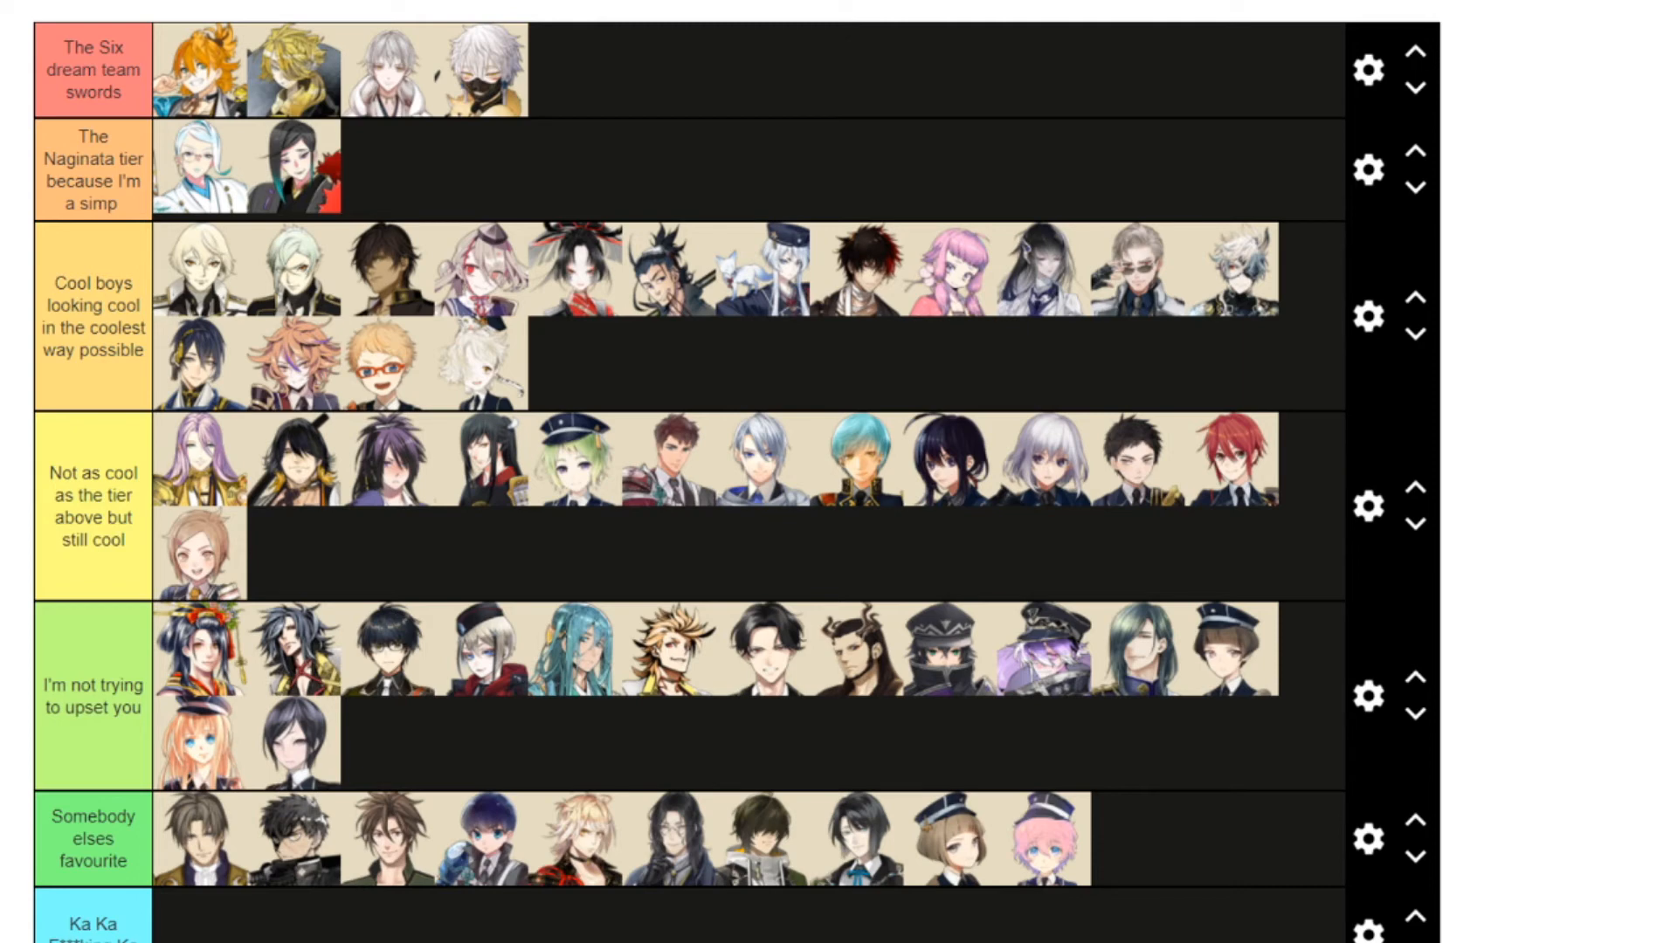
left_click_drag(471, 939, 419, 742)
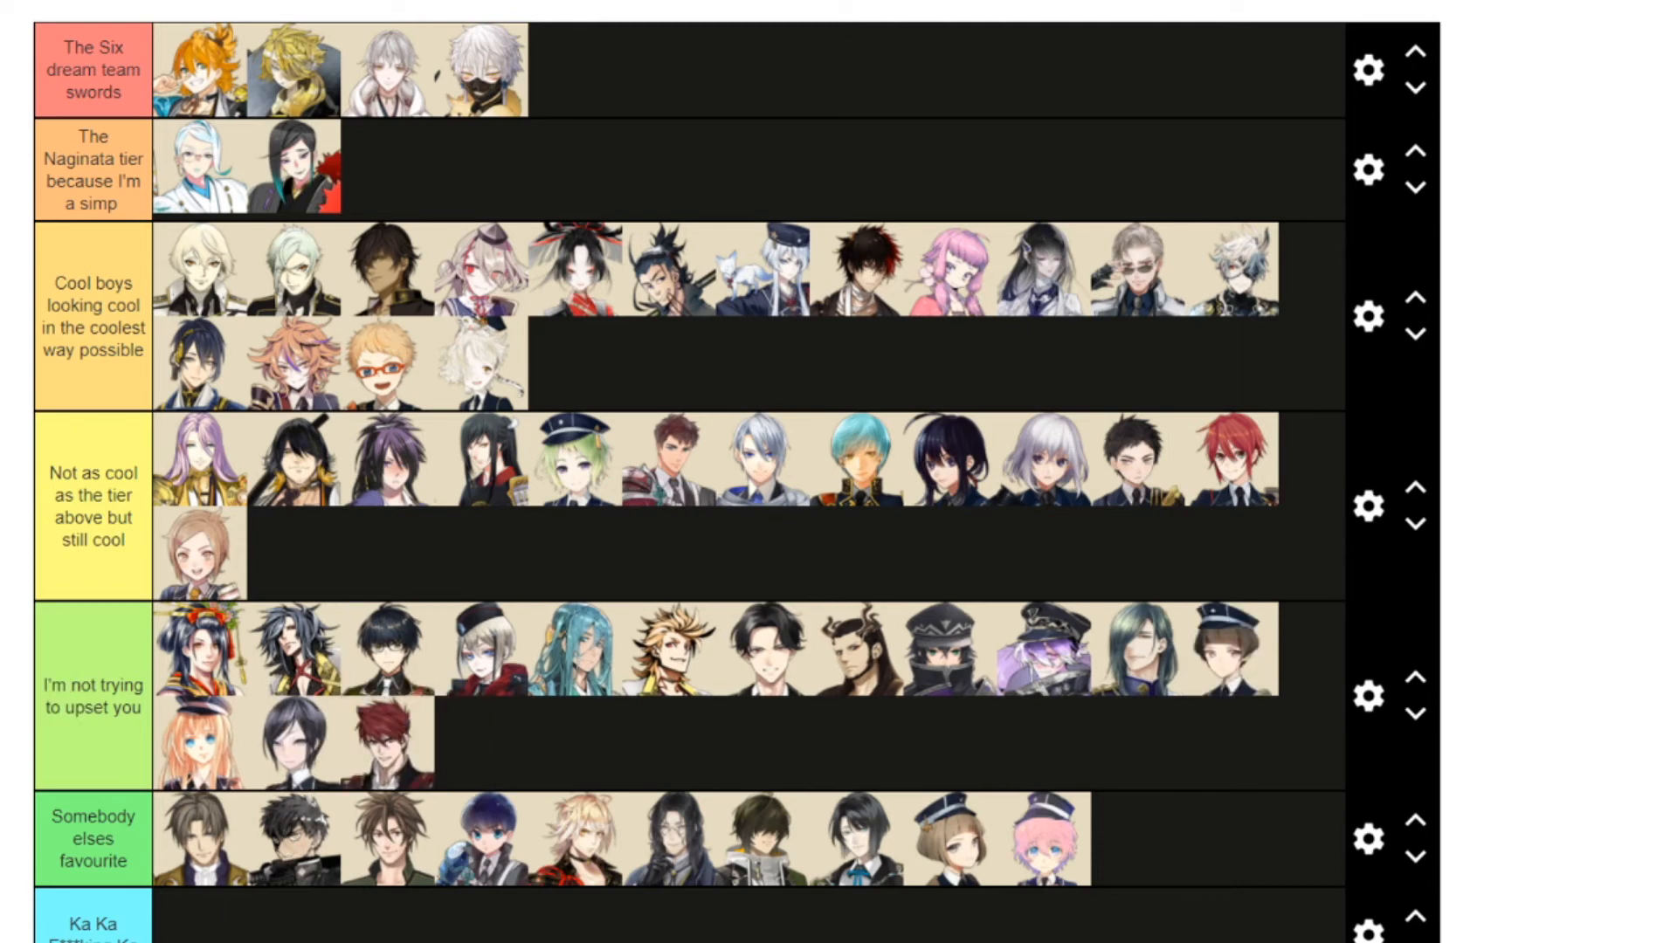
left_click_drag(271, 939, 493, 723)
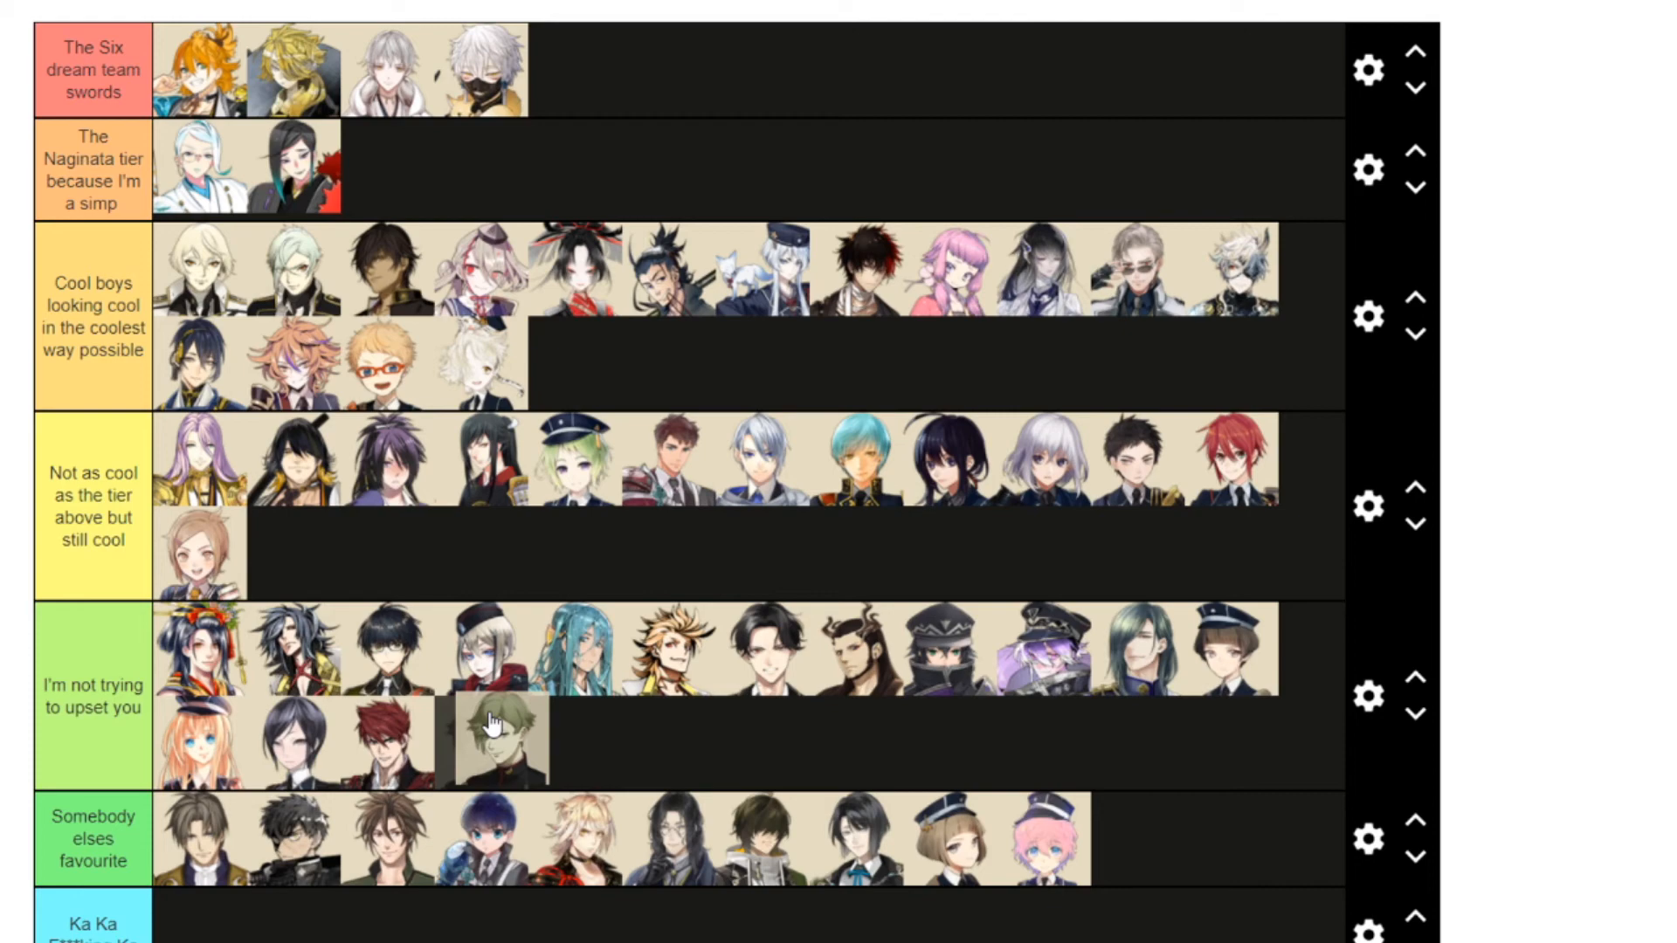
left_click_drag(491, 723, 489, 724)
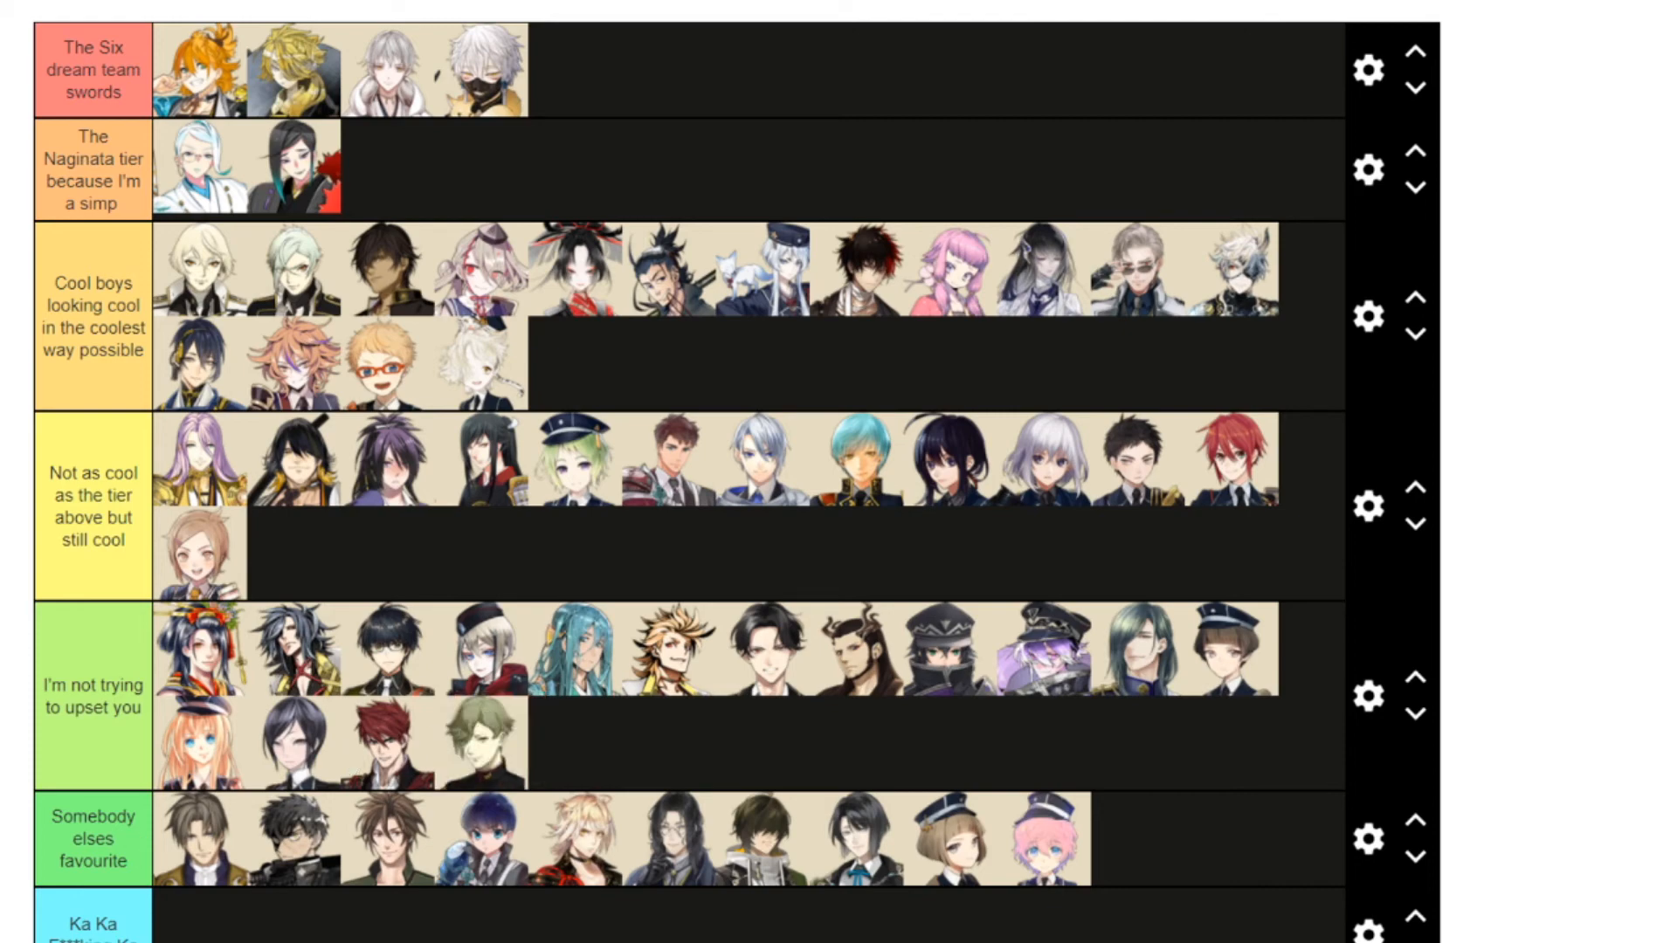
Place the dark-purple-haired and wild white-haired characters in "Cool boys looking cool", the black-capped one in "The Six" and the spiky red-haired one in "Not as cool"
left_click_drag(39, 939, 609, 336)
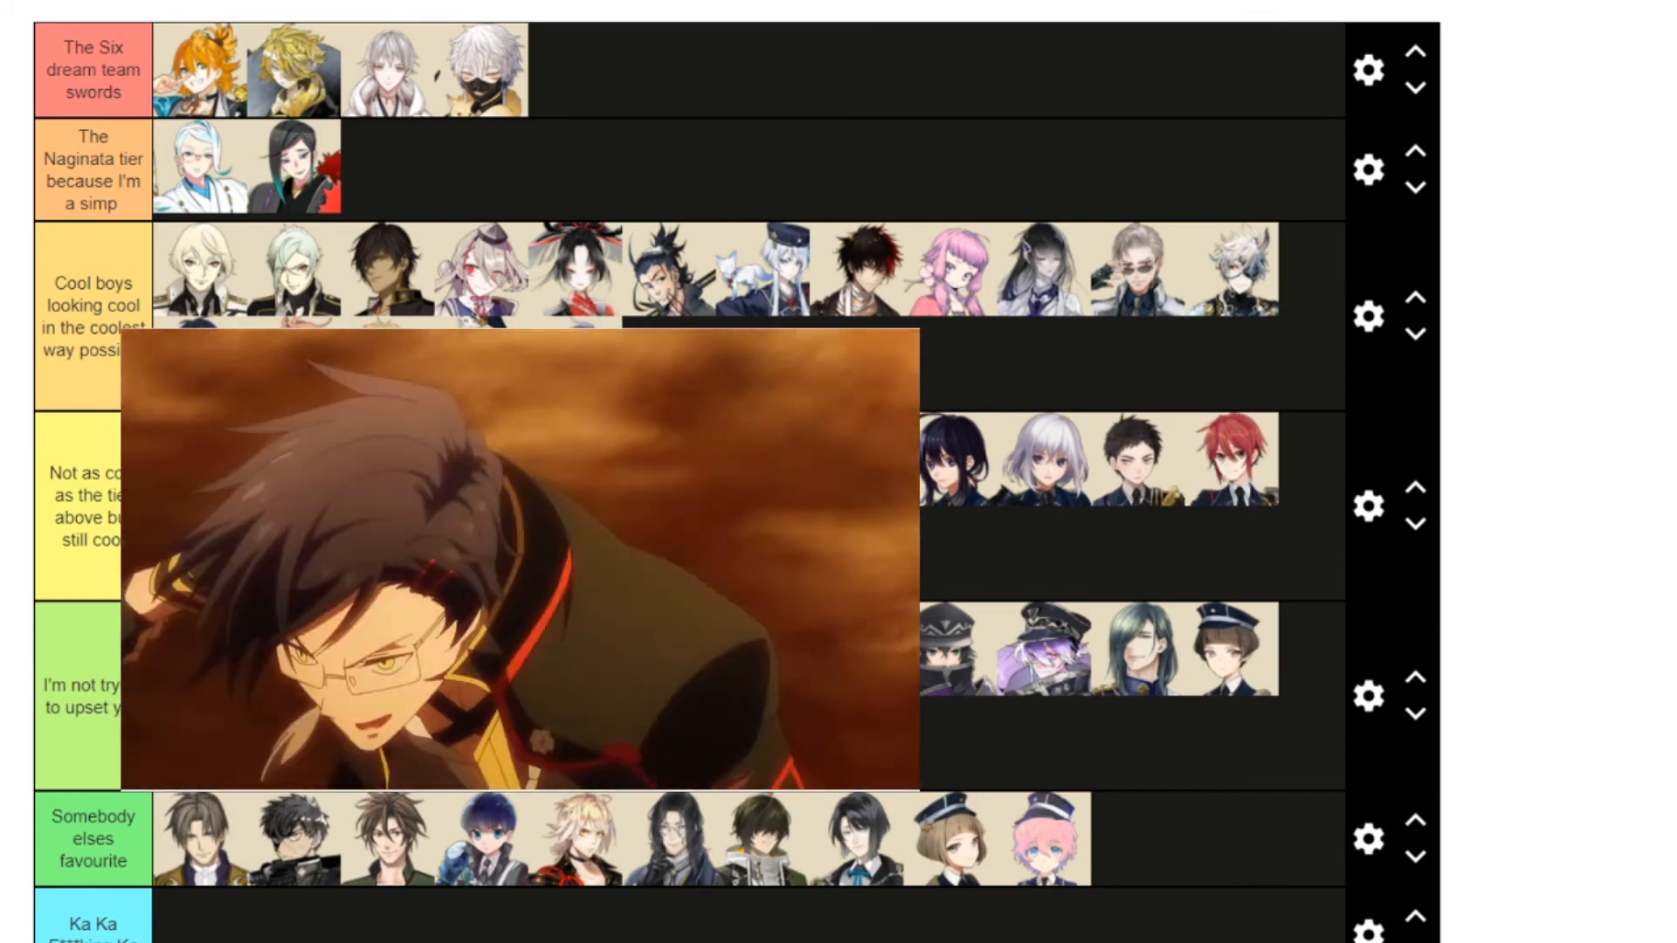
left_click_drag(39, 939, 658, 49)
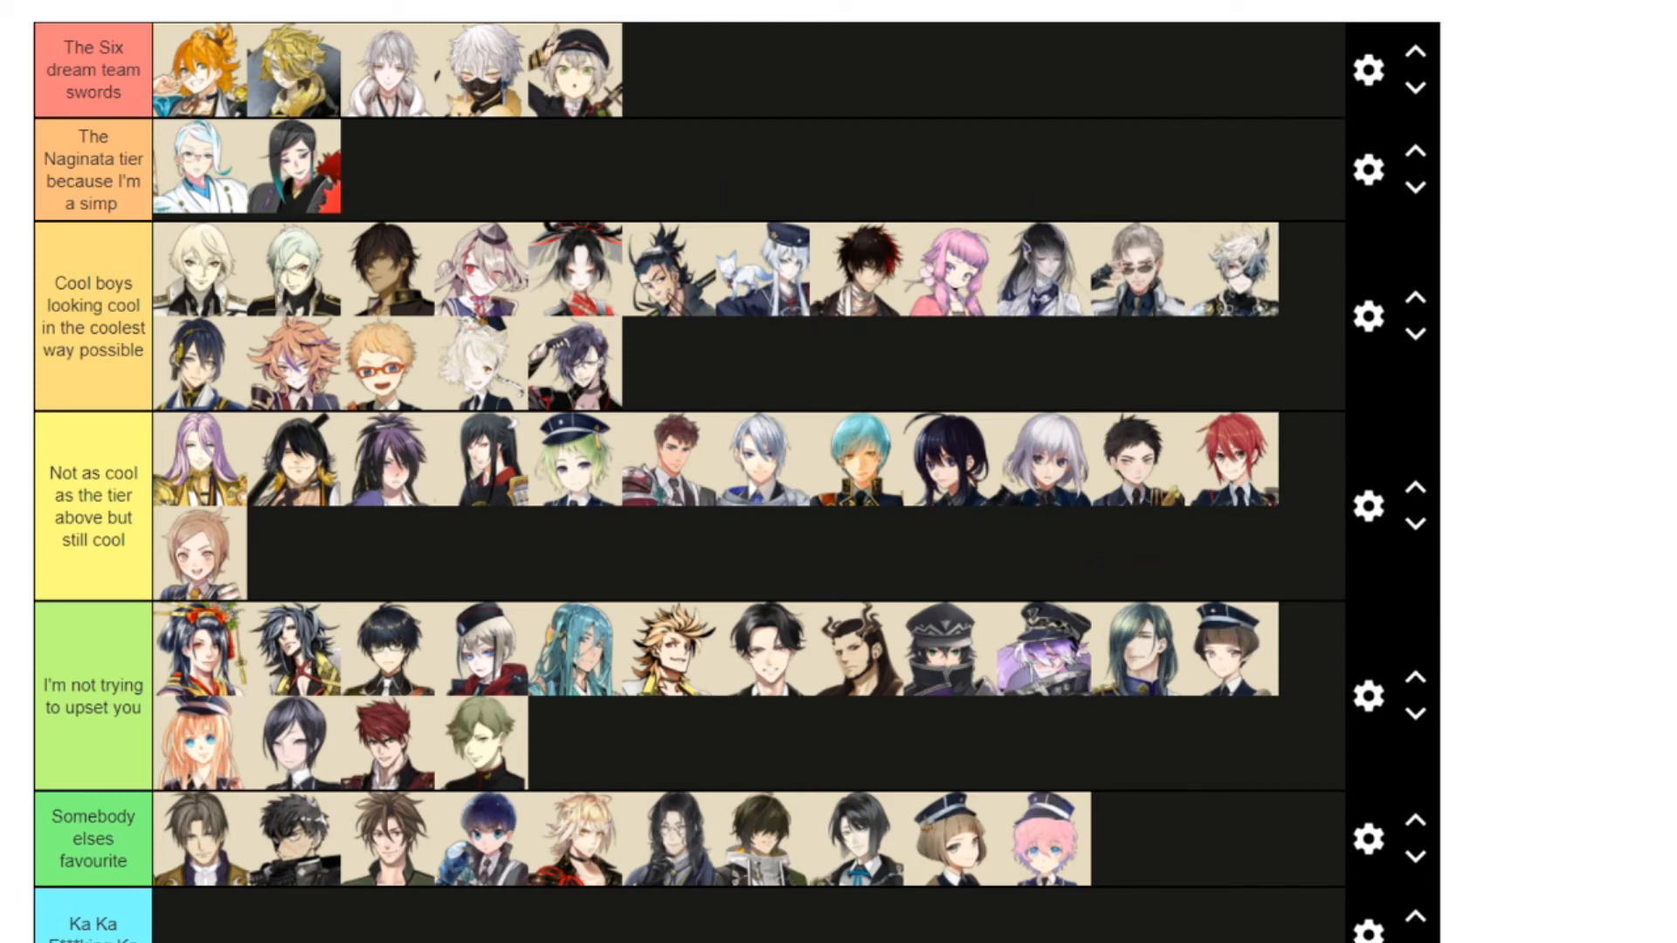
left_click_drag(7, 940, 681, 359)
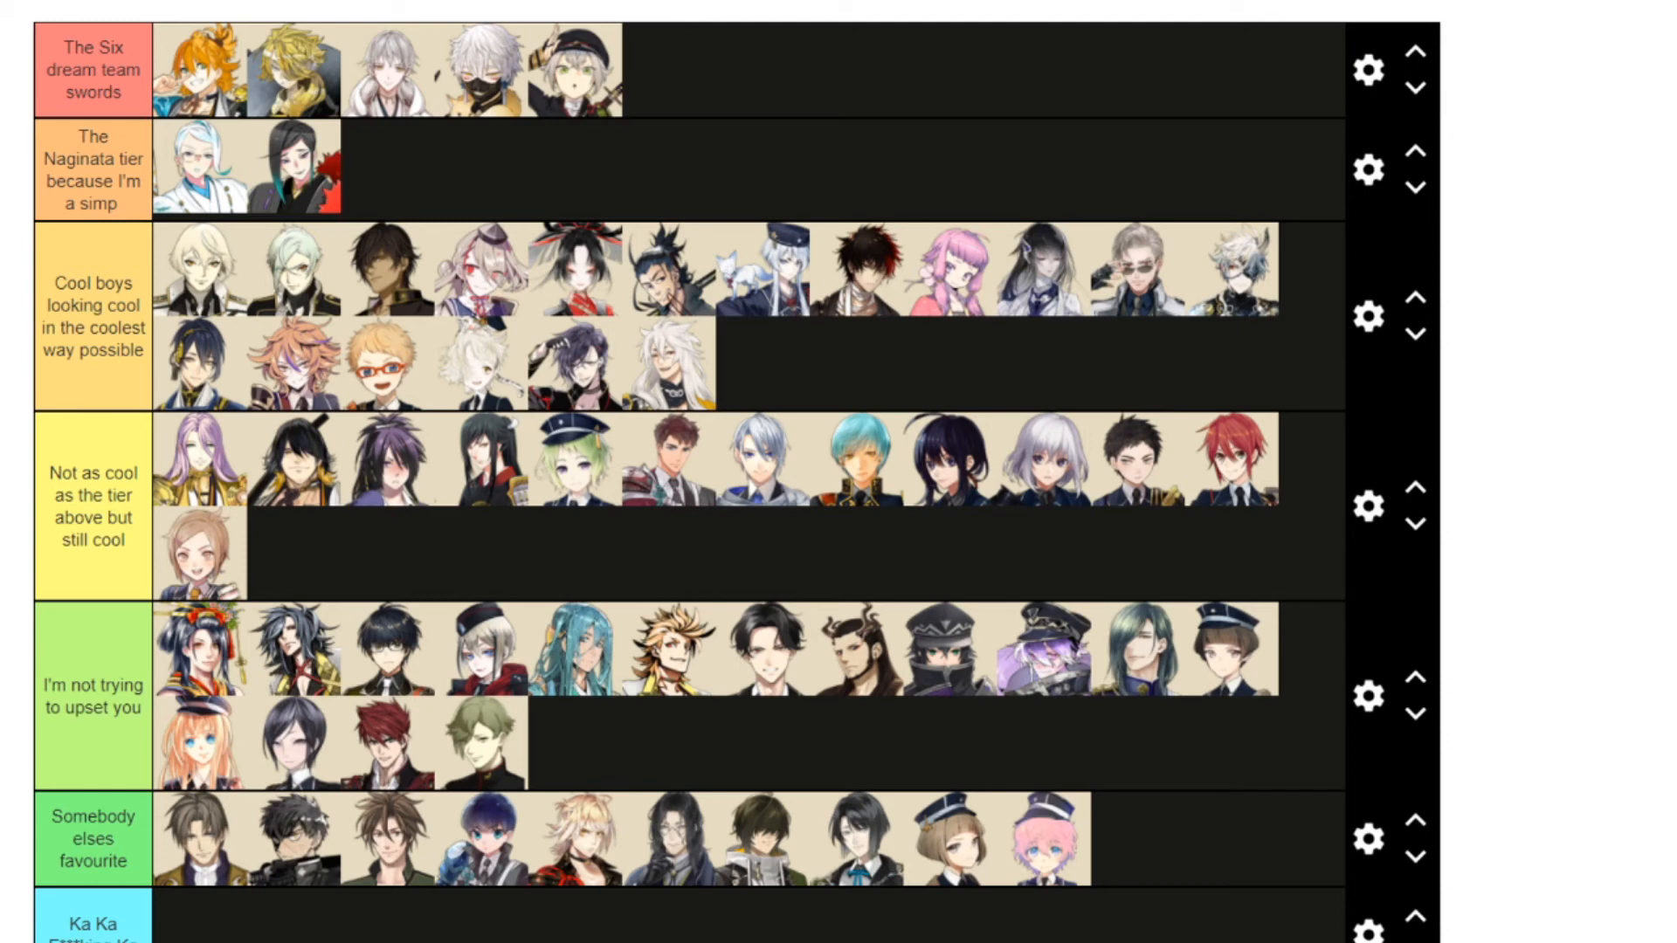
left_click_drag(52, 934, 313, 535)
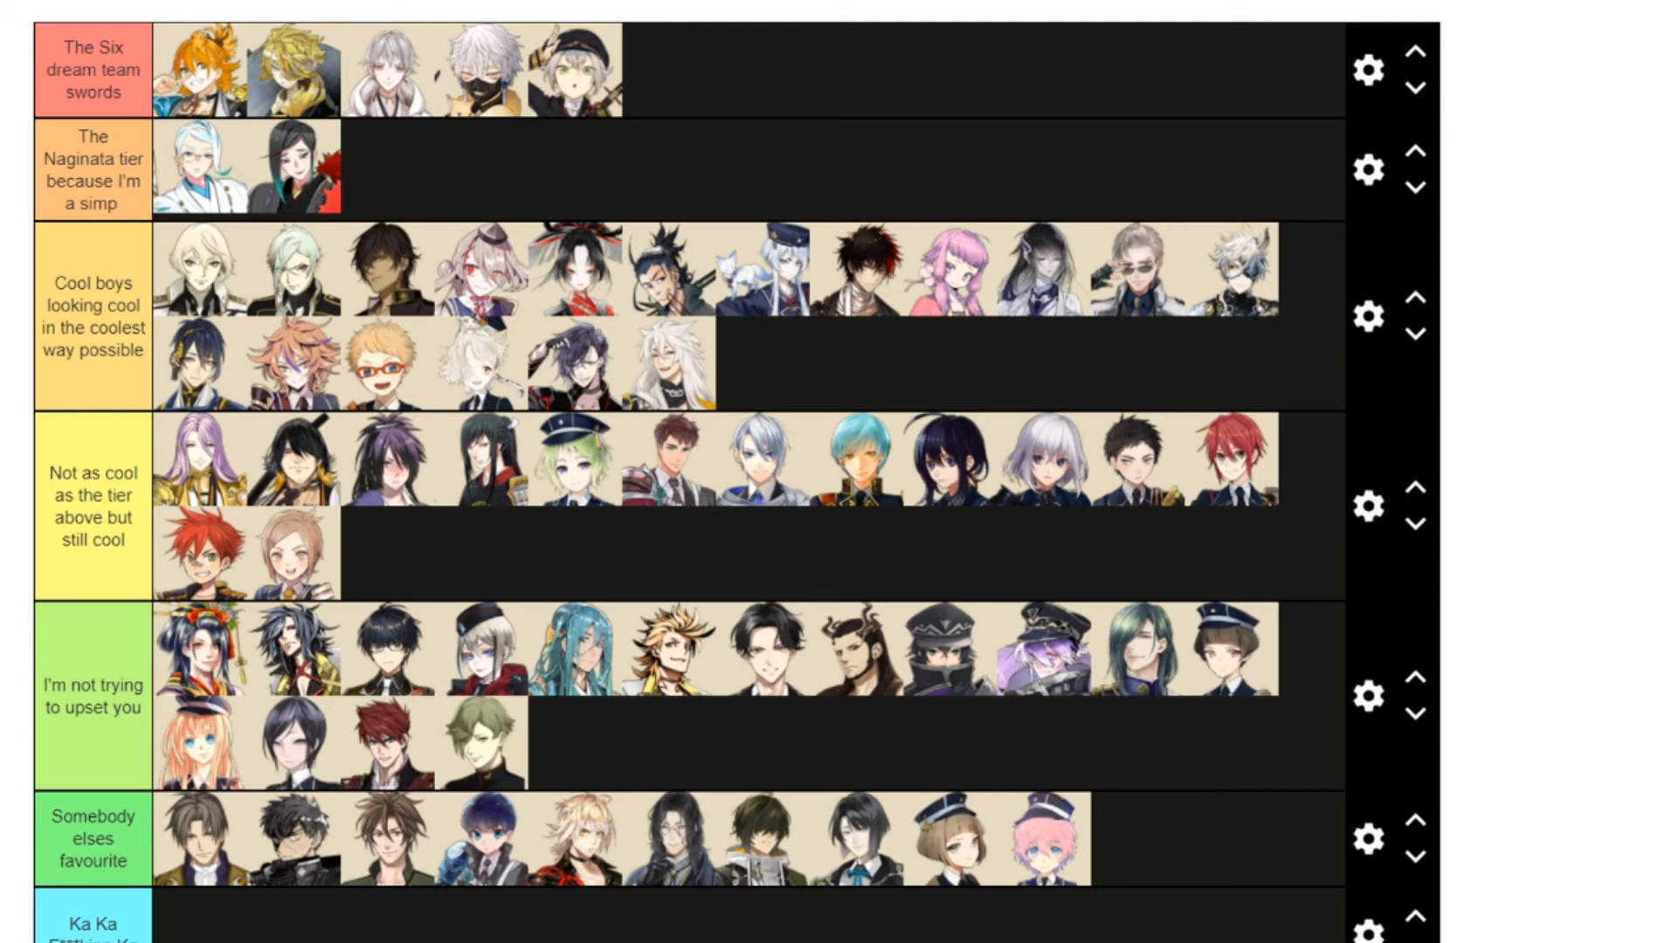
Rank the lavender-haired character under "I'm not trying to upset you", the maroon-haired one under "Not as cool" and the peach-haired one in "The Six"
left_click_drag(201, 940, 602, 733)
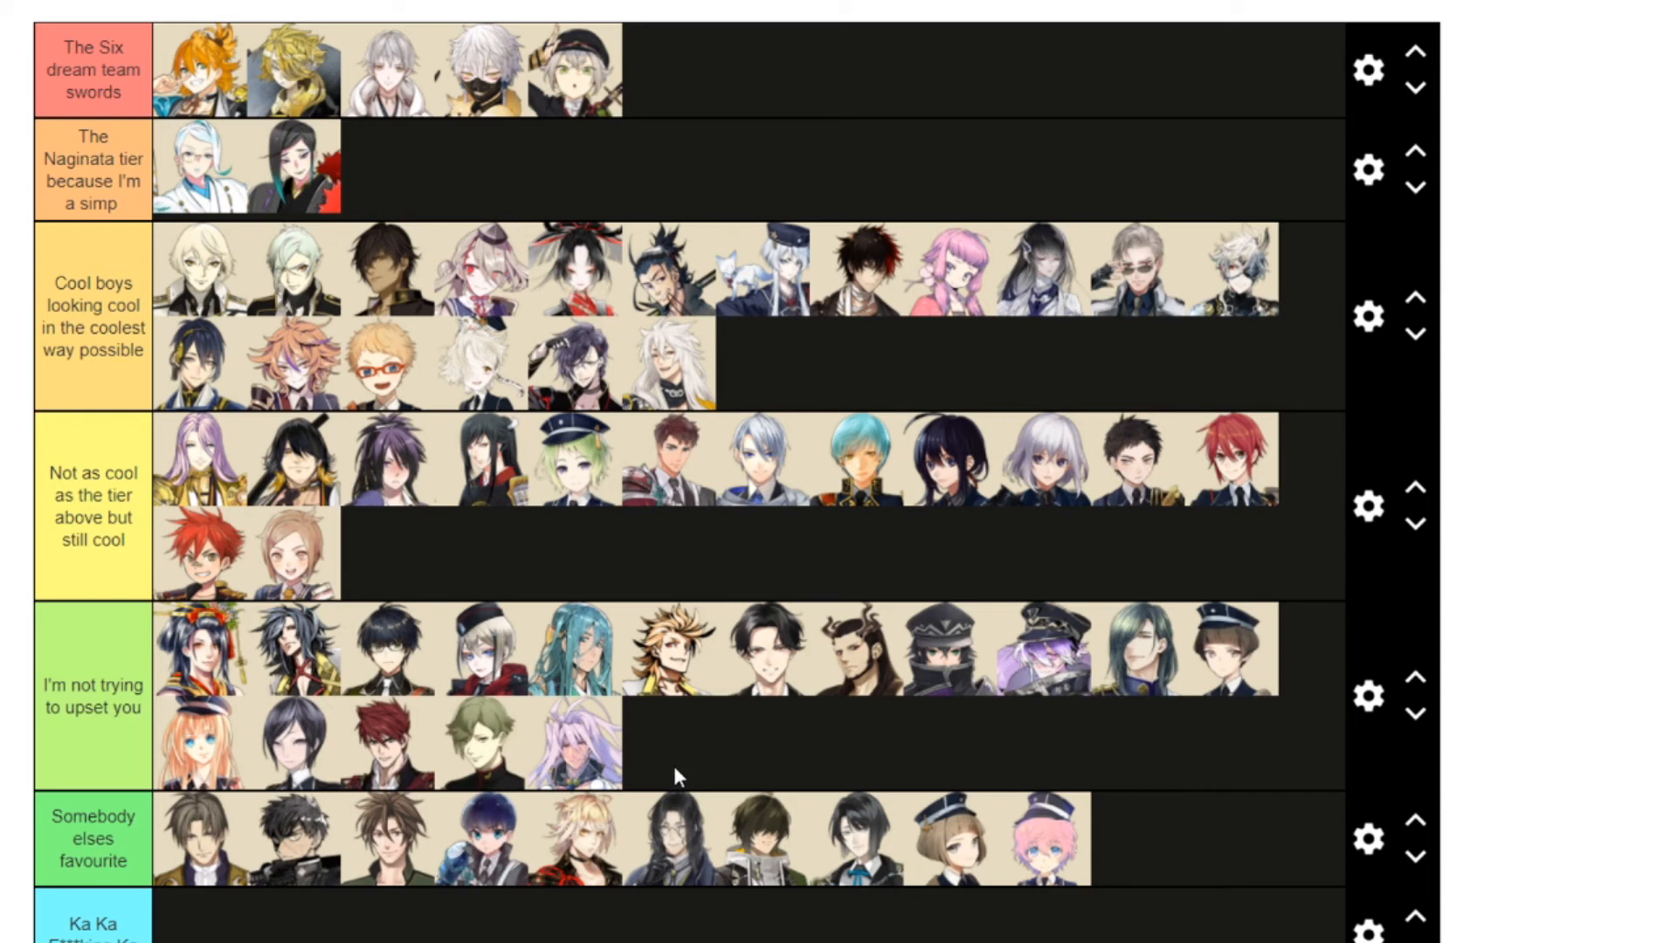
left_click_drag(109, 942, 447, 530)
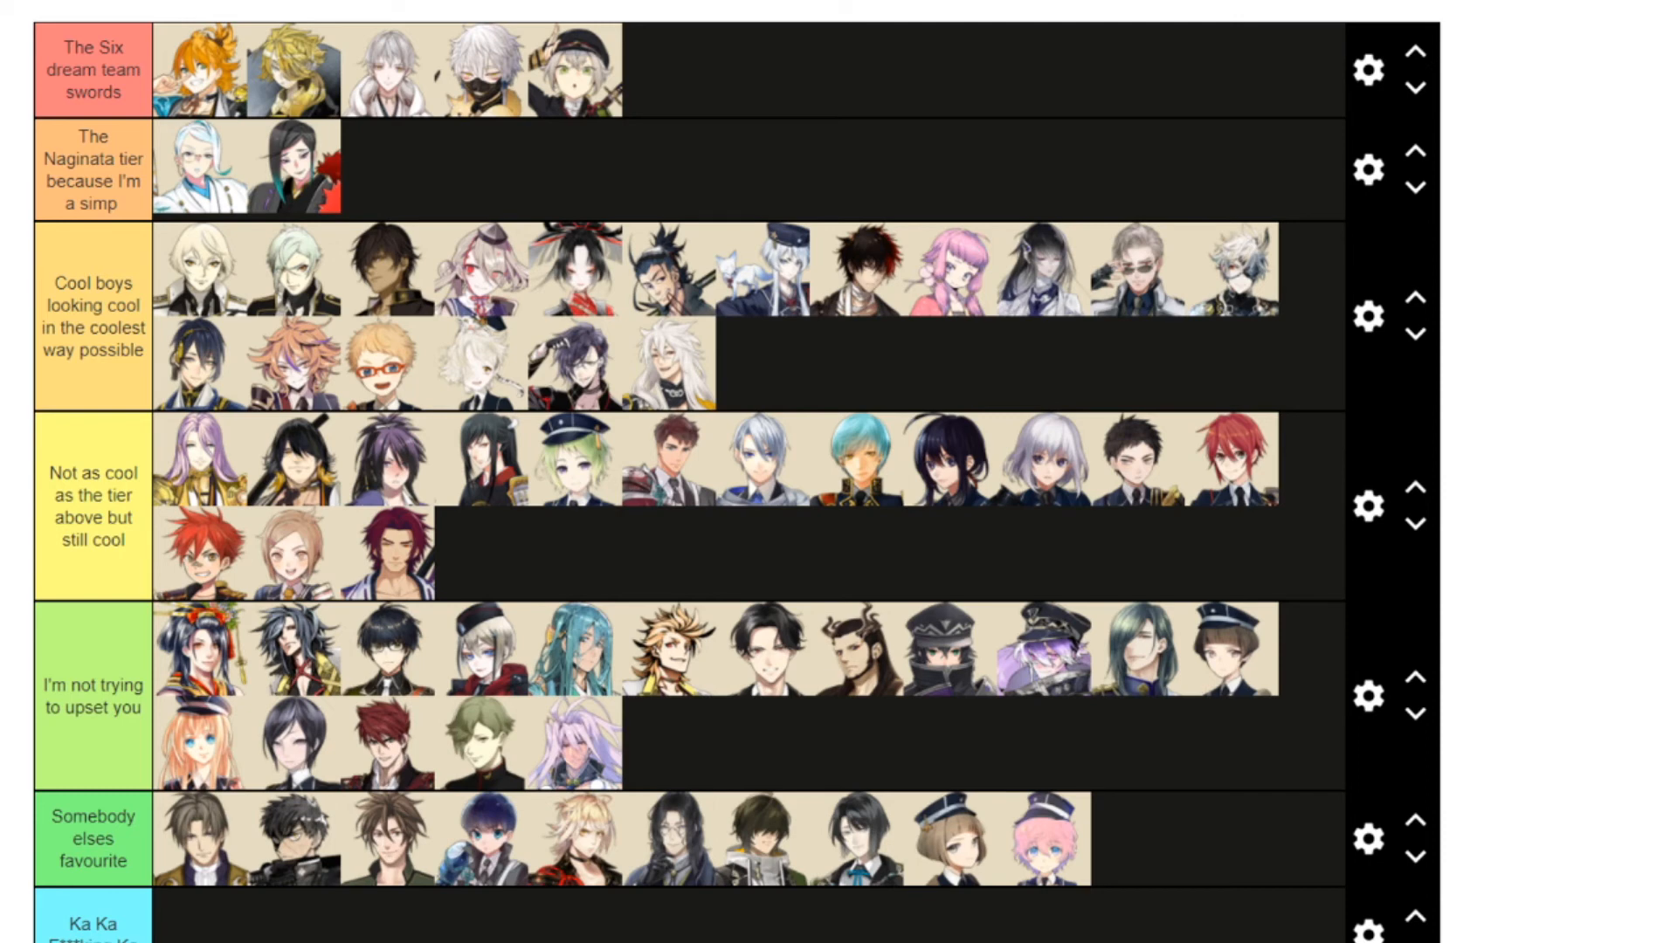
left_click_drag(909, 938, 668, 48)
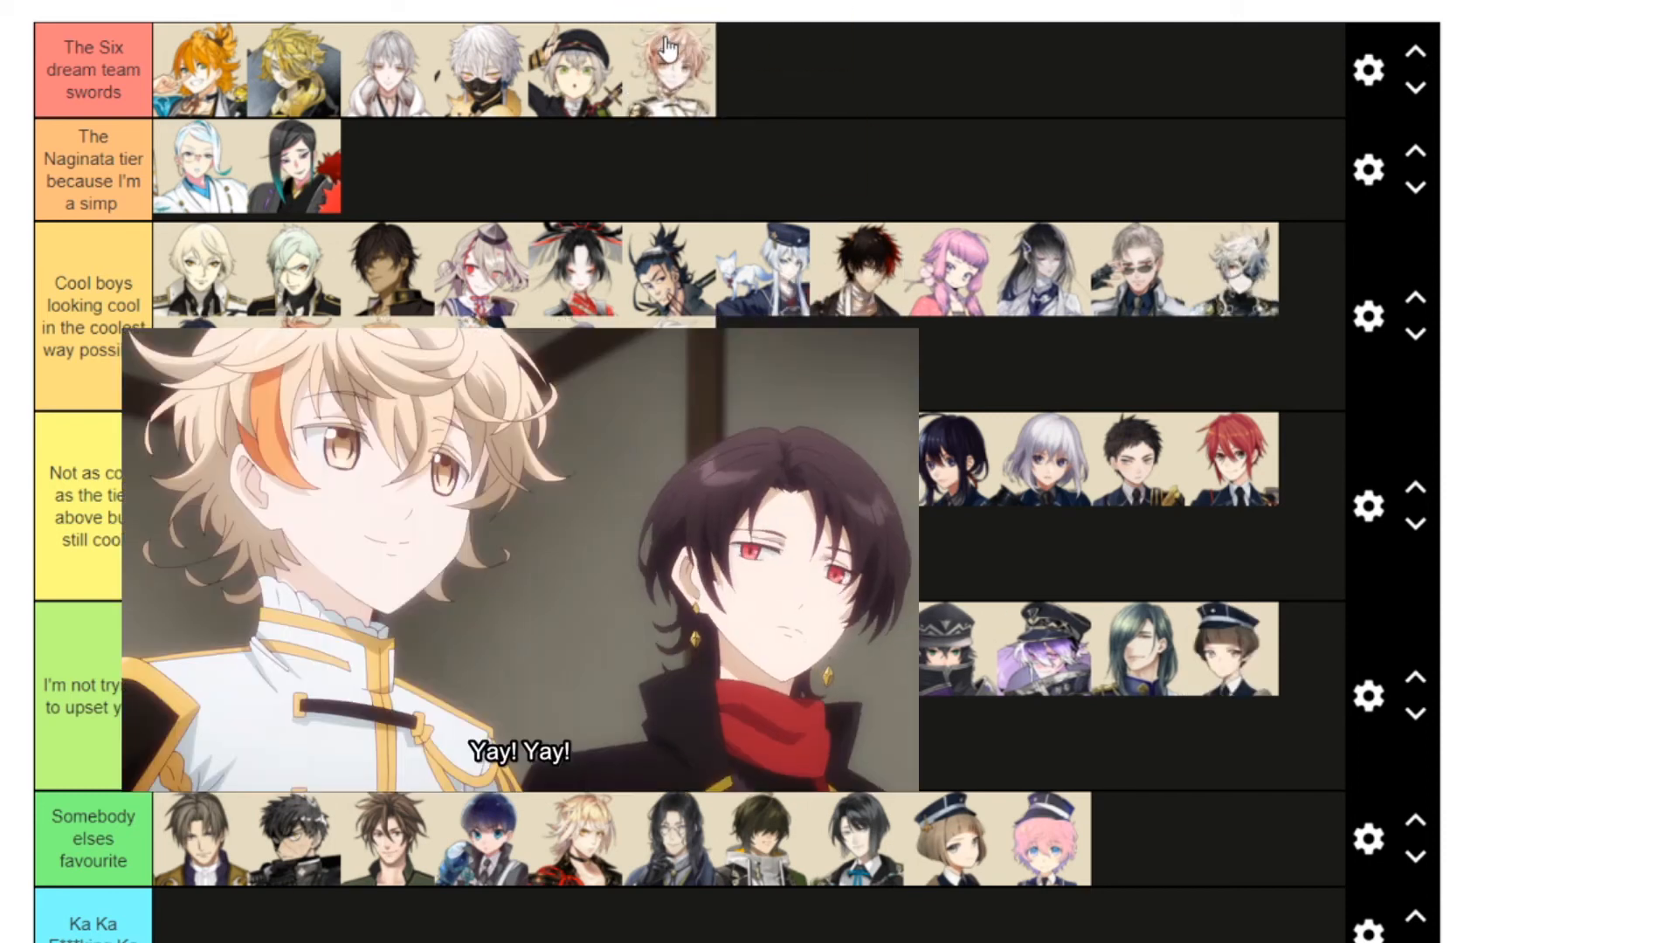
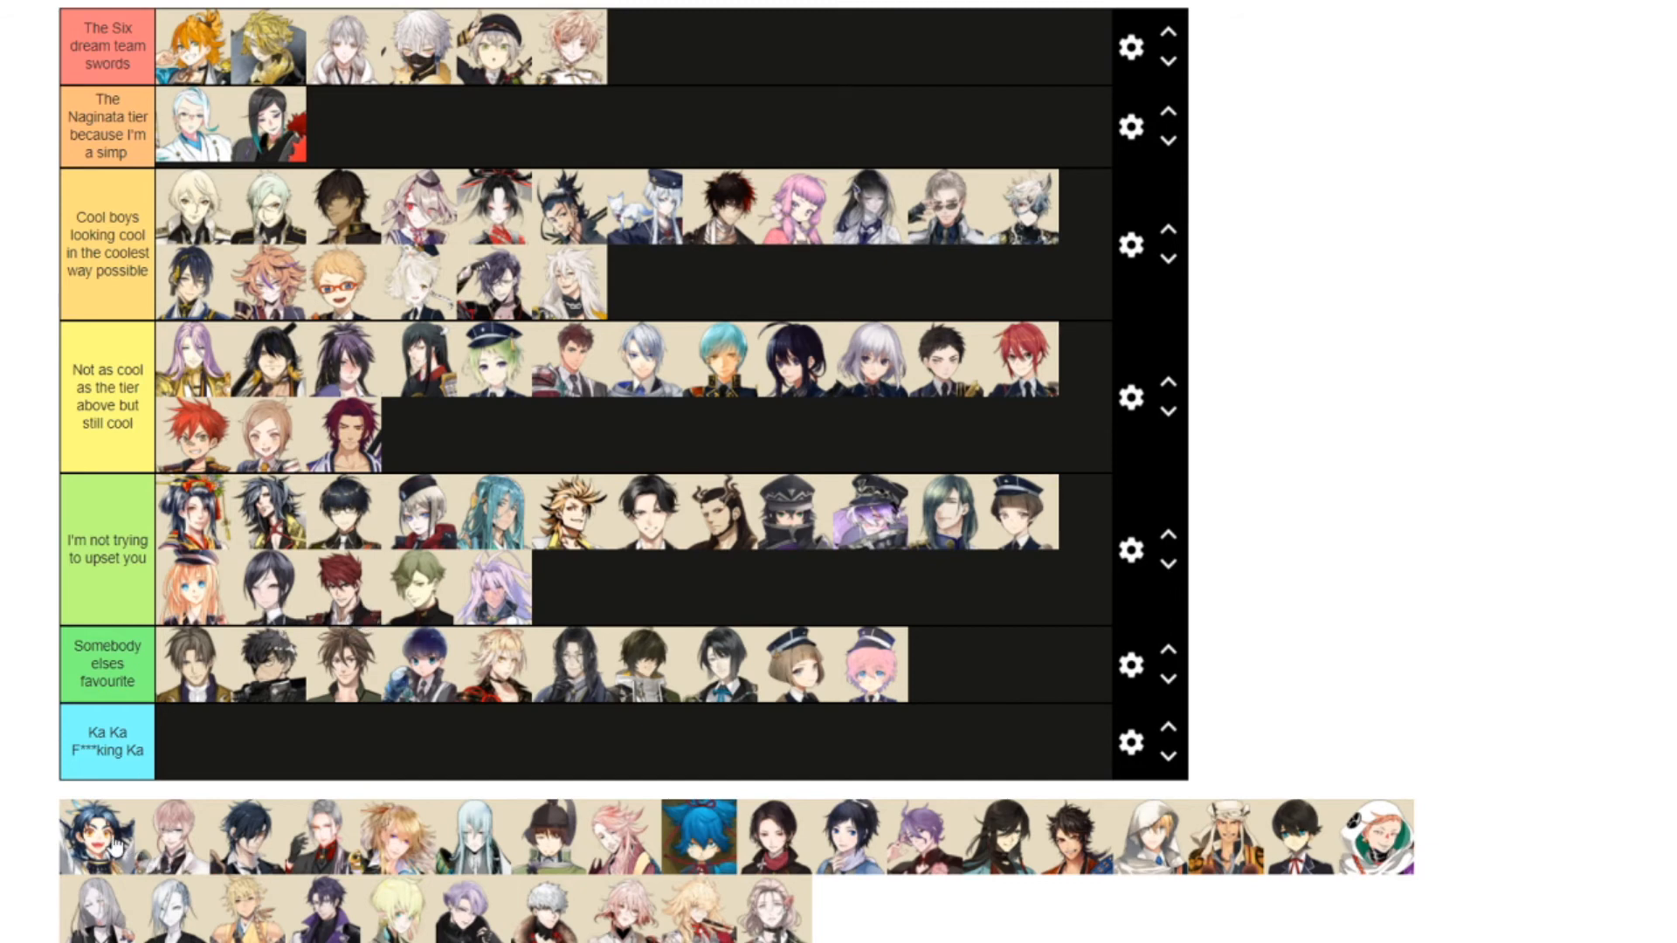
Place the spiky blue-haired character in "I'm not trying to upset you" and the short pink-haired and navy-haired ones in "Not as cool"
left_click_drag(116, 846, 607, 585)
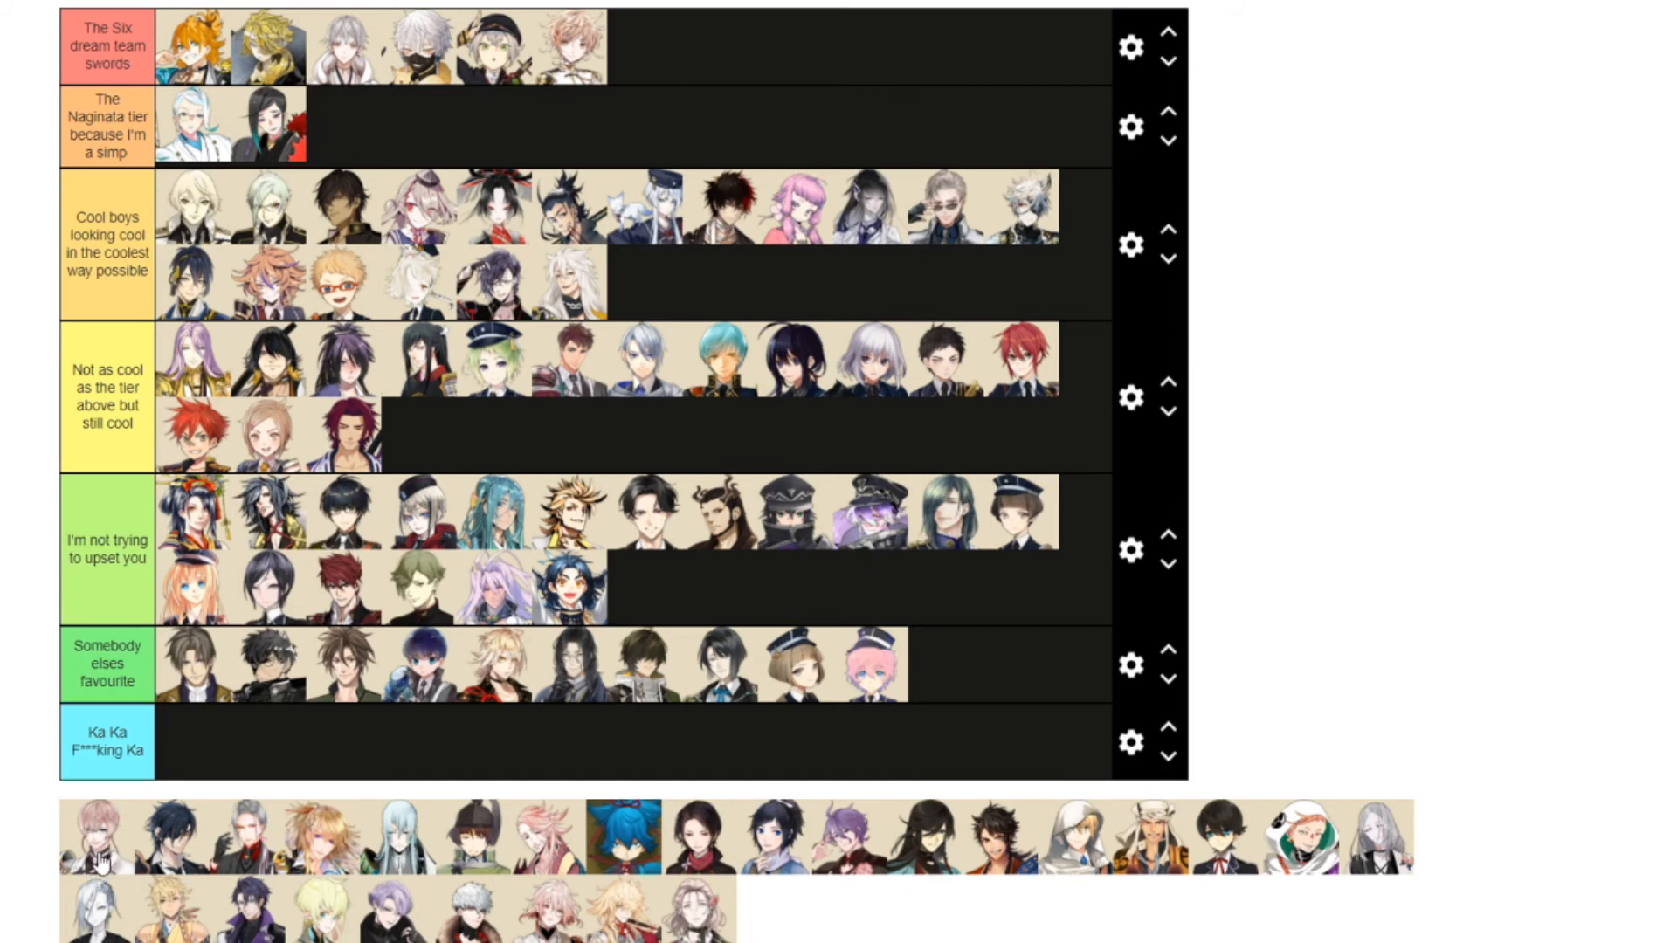
left_click_drag(101, 862, 421, 437)
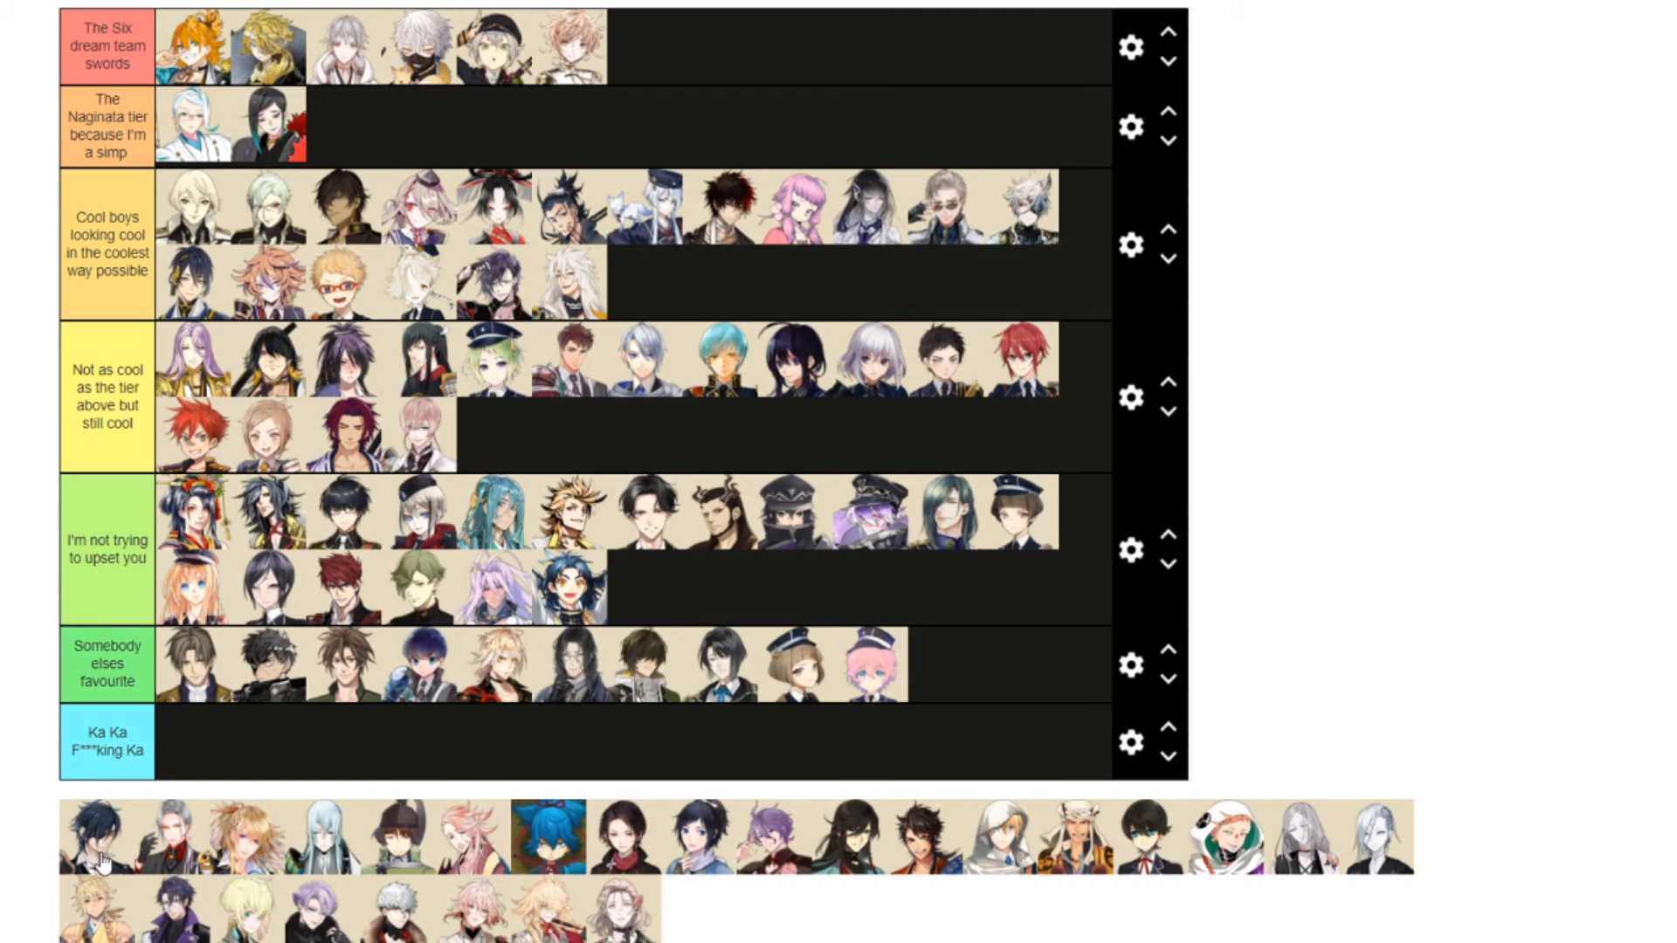
left_click_drag(97, 867, 529, 498)
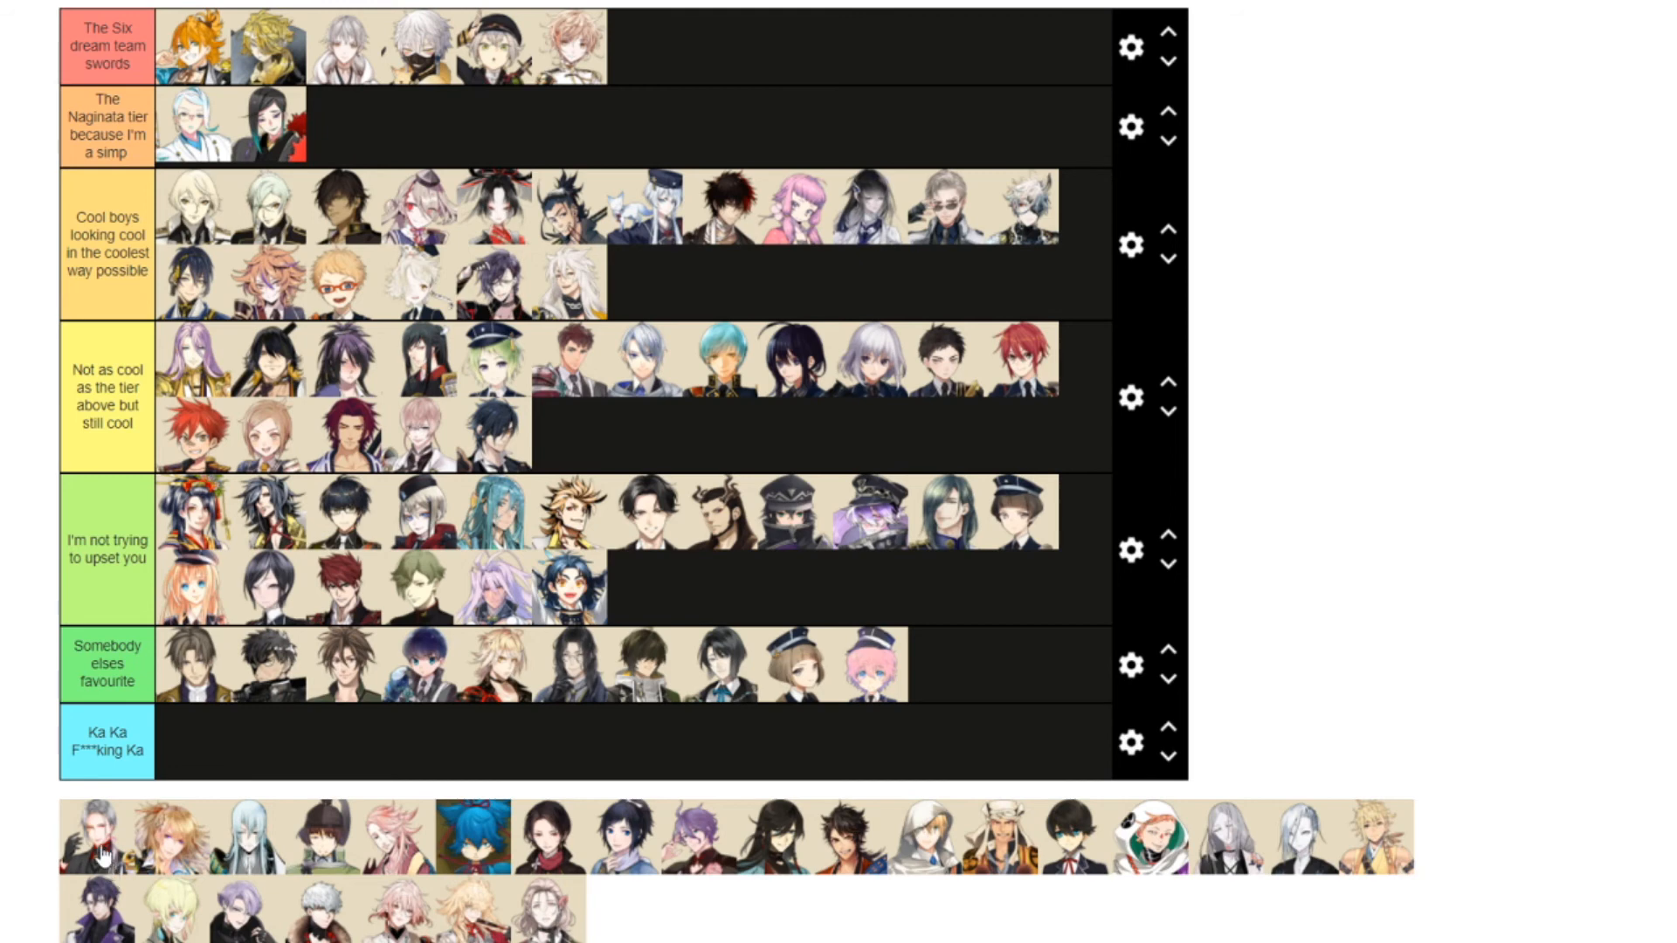
Place the grey-, golden- and long pink-haired characters in "I'm not trying to upset you", the black-hatted one in "Cool boys" and the pale-blue-haired one in "Not as cool"
left_click_drag(103, 856, 673, 605)
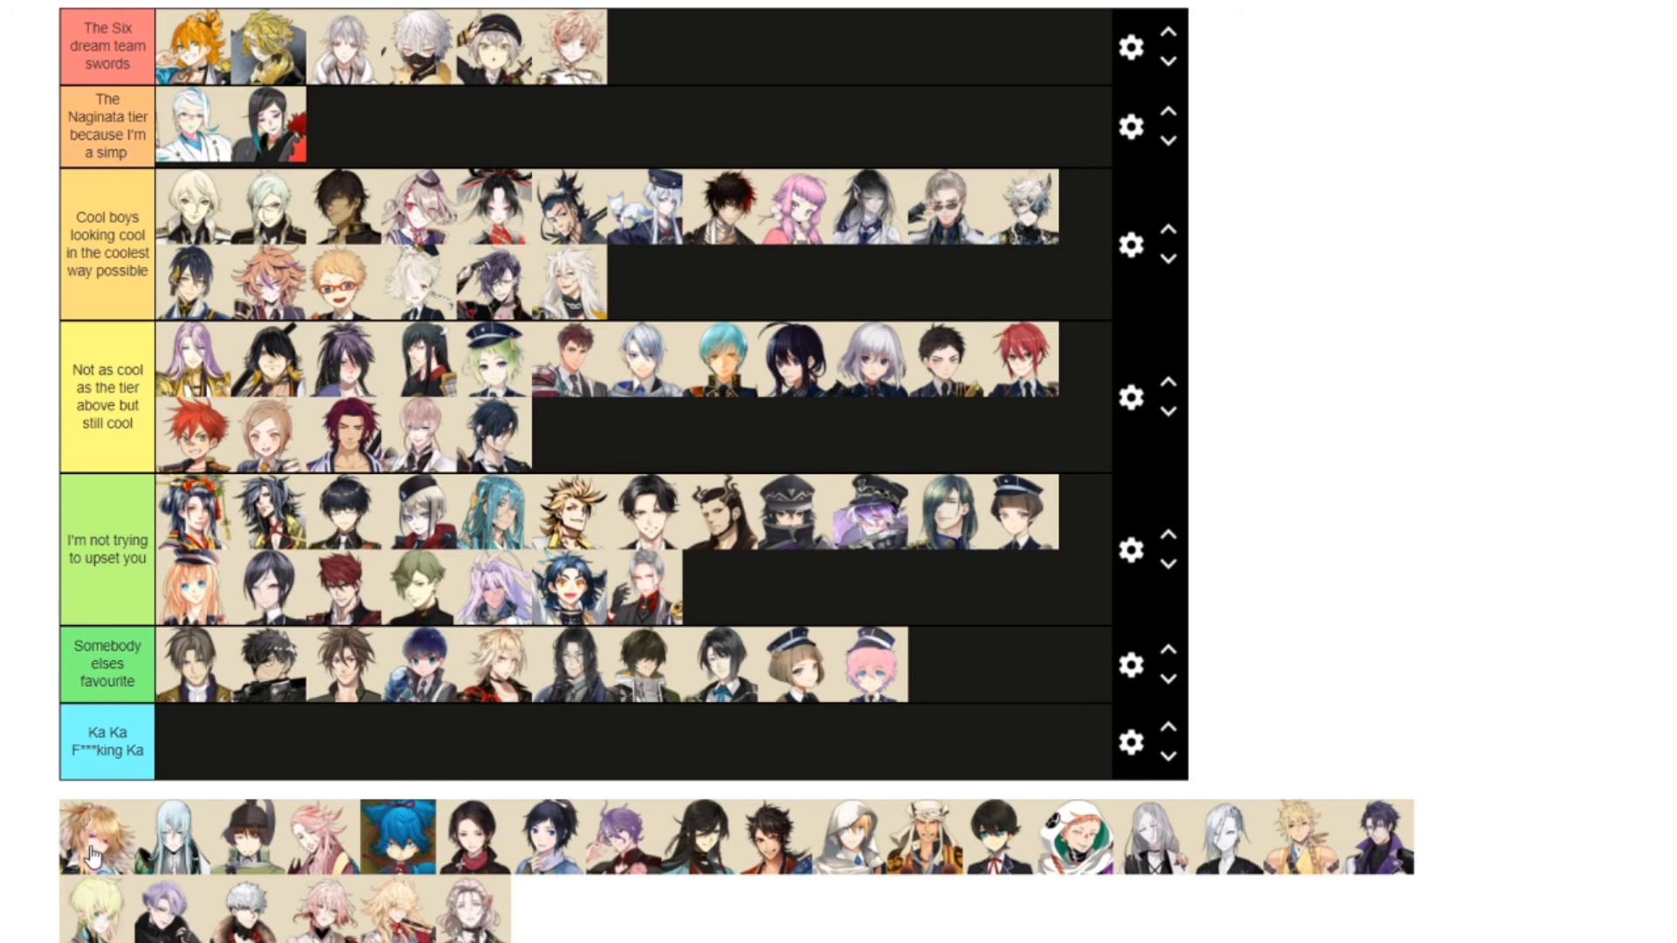
left_click_drag(634, 648, 721, 601)
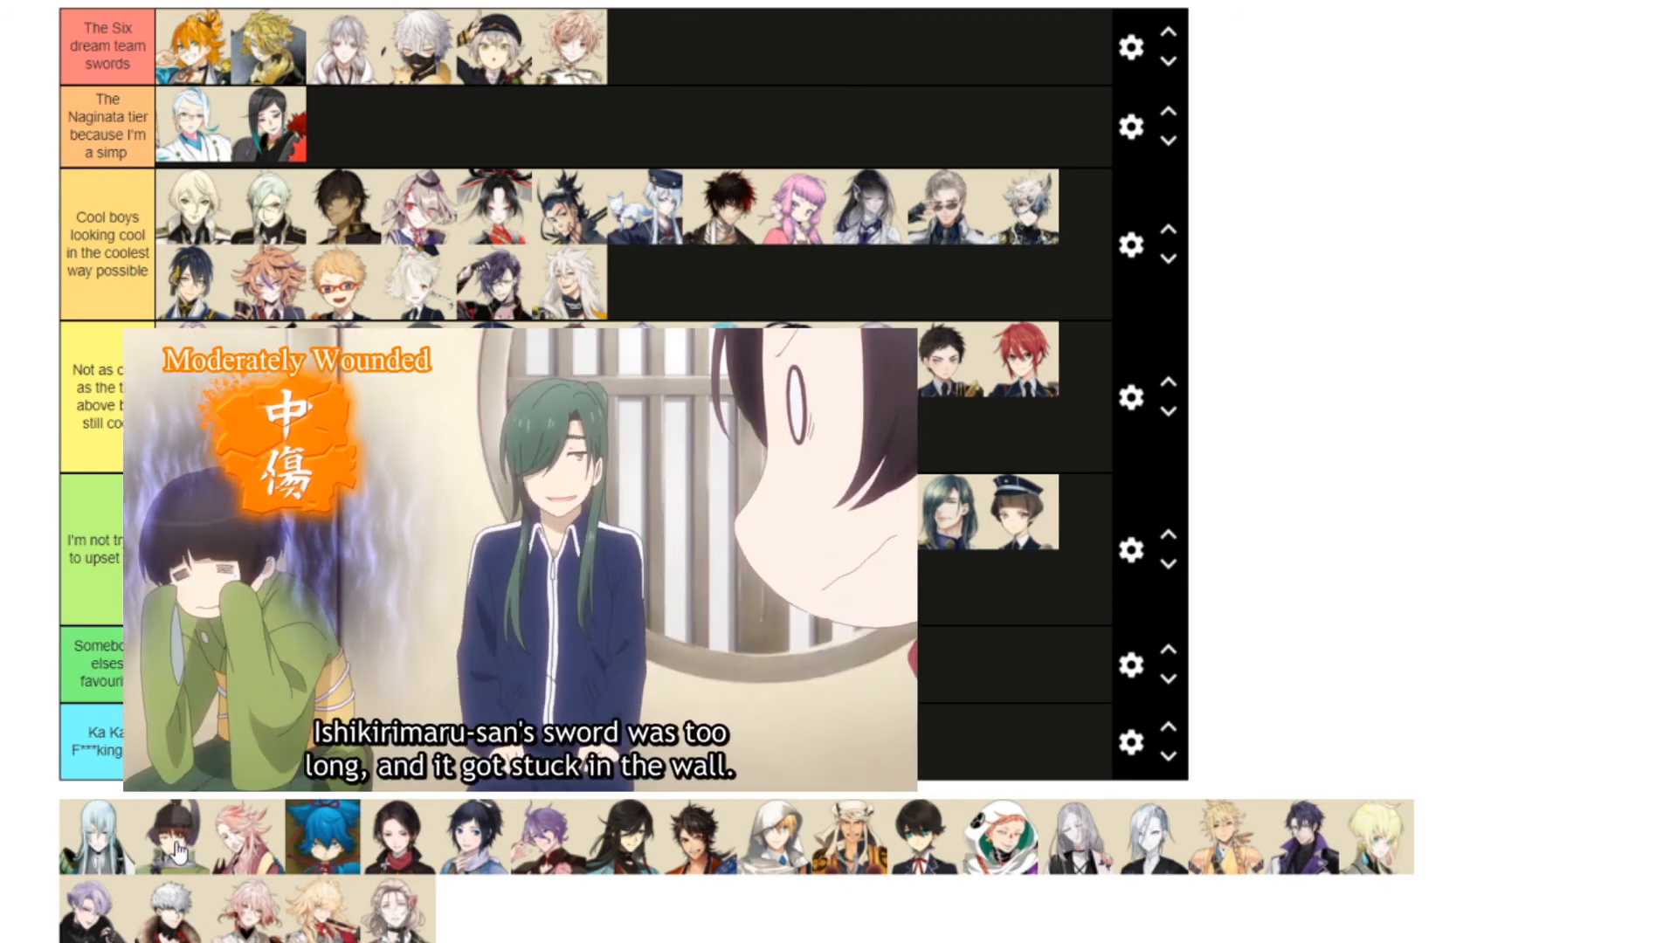
left_click_drag(179, 849, 646, 284)
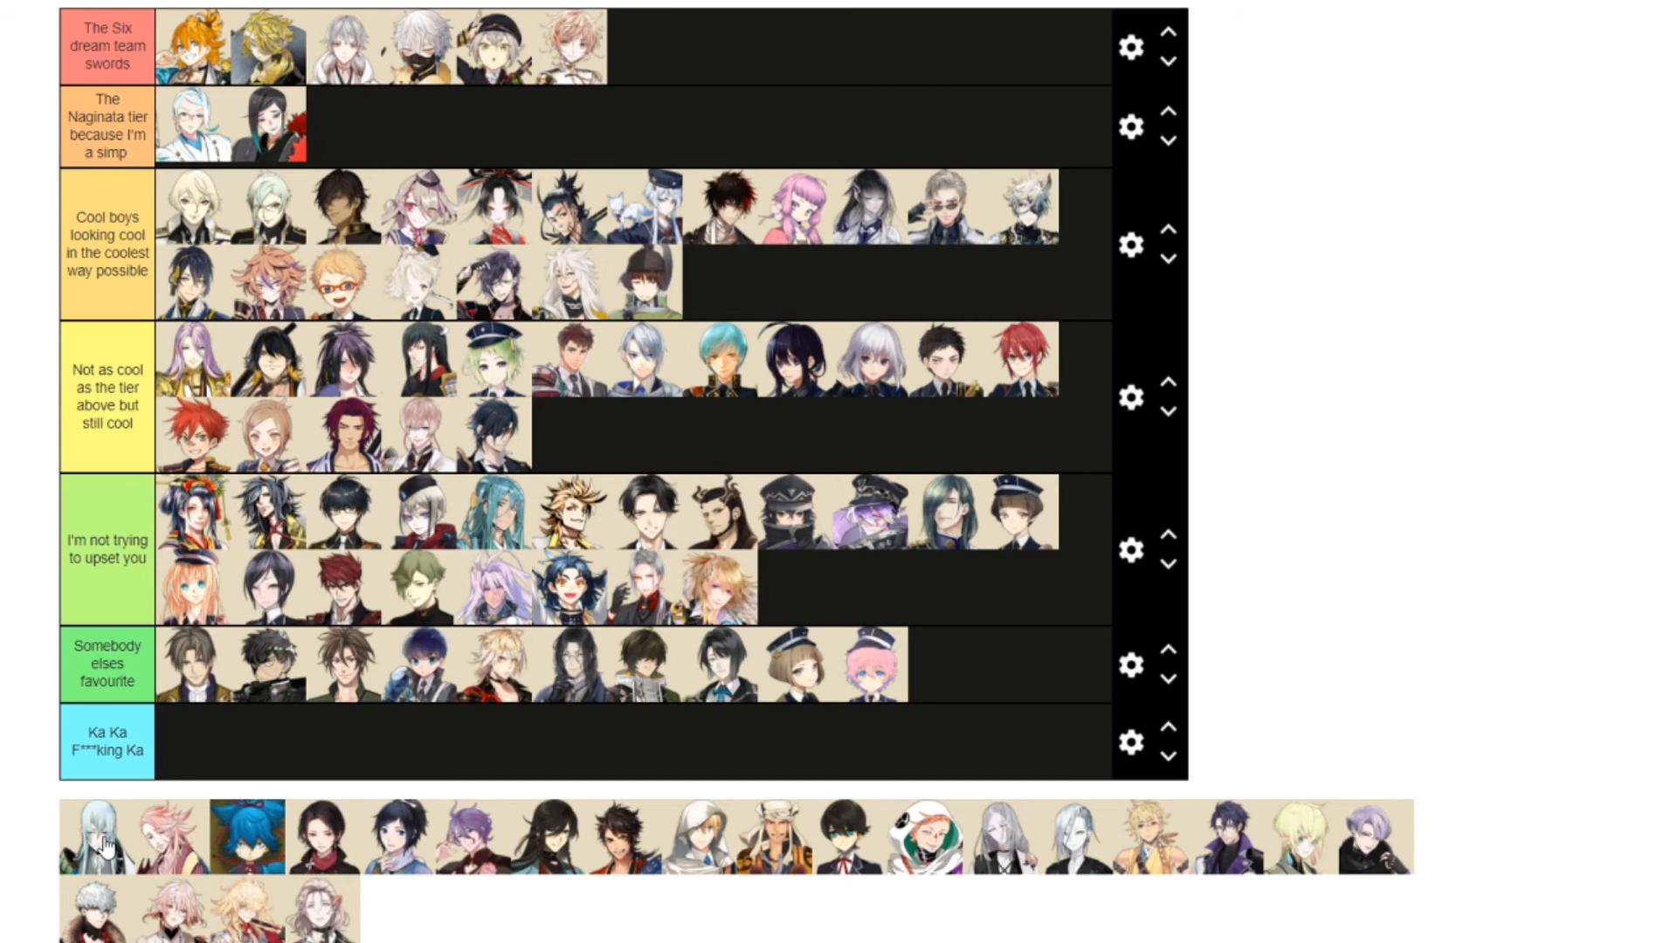
left_click_drag(105, 843, 604, 446)
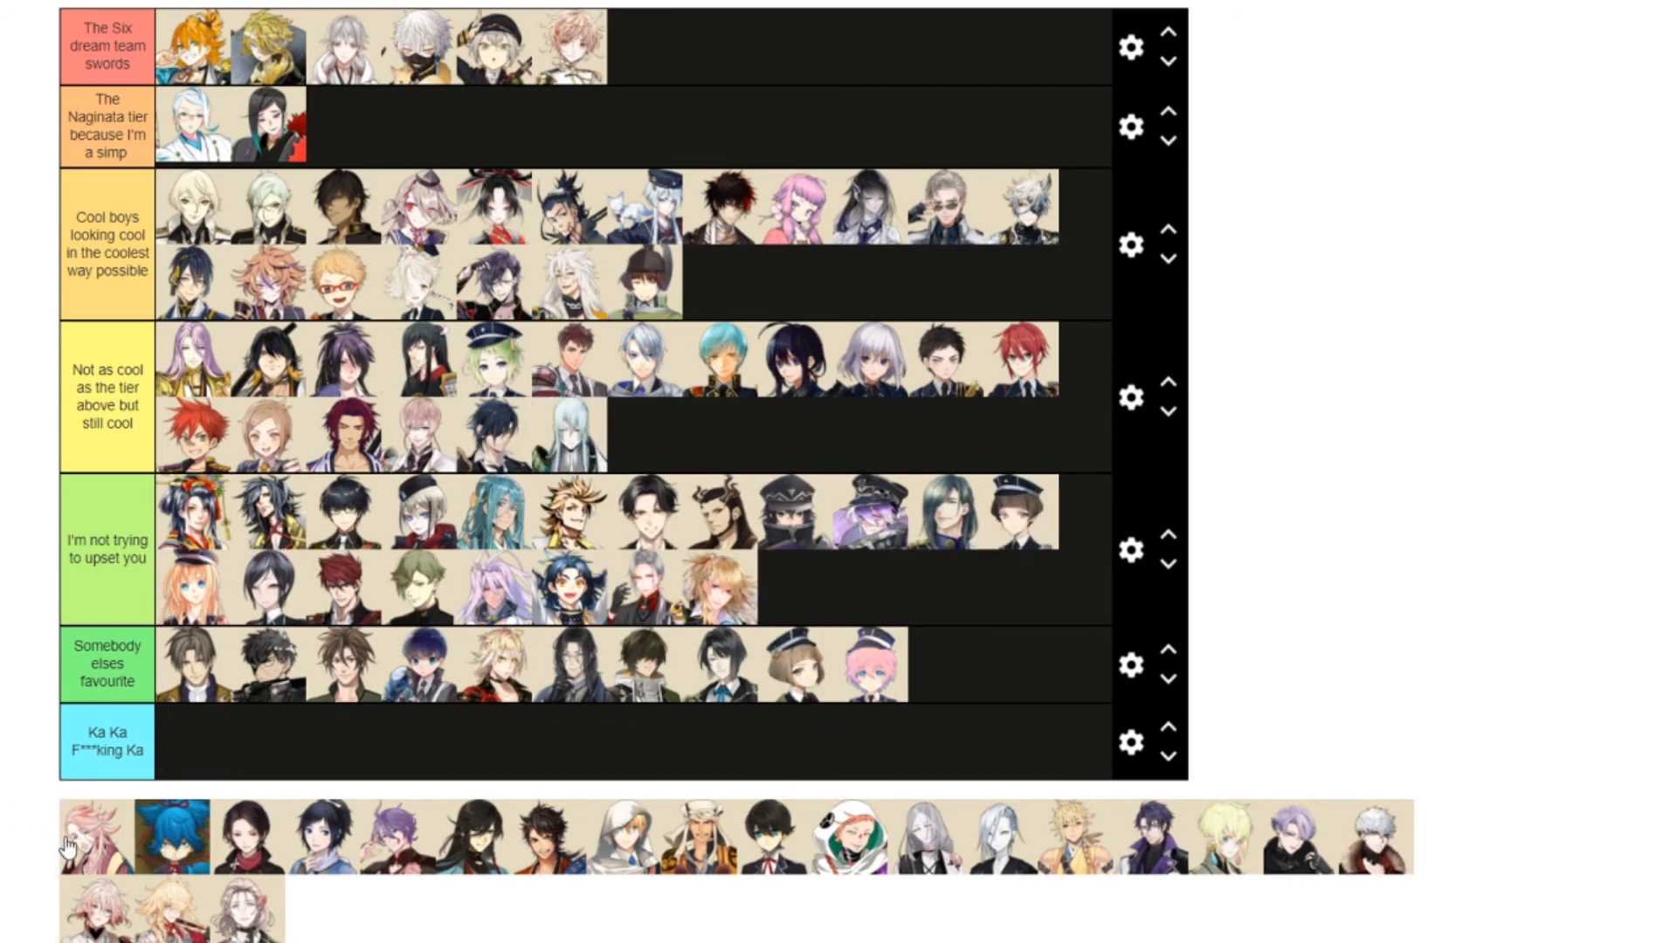
left_click_drag(70, 845, 805, 611)
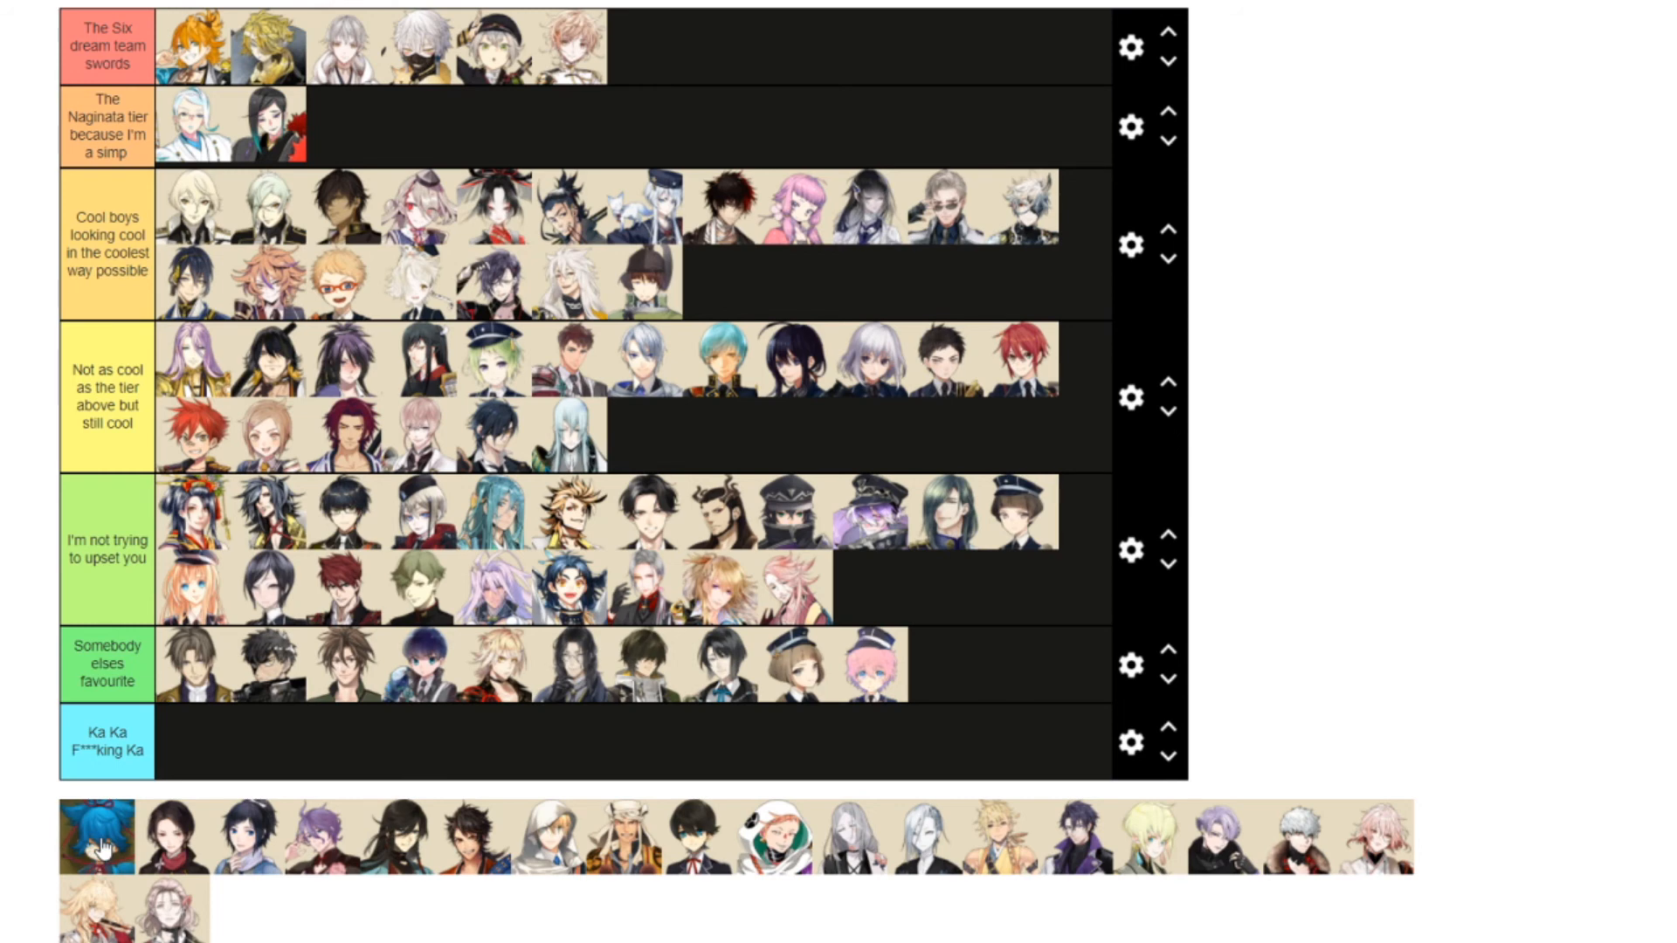
Add the bright-blue, red-scarfed and dark-blue-haired characters to "Cool boys looking cool" and the purple-haired one to "Somebody elses favourite"
left_click_drag(102, 847, 842, 297)
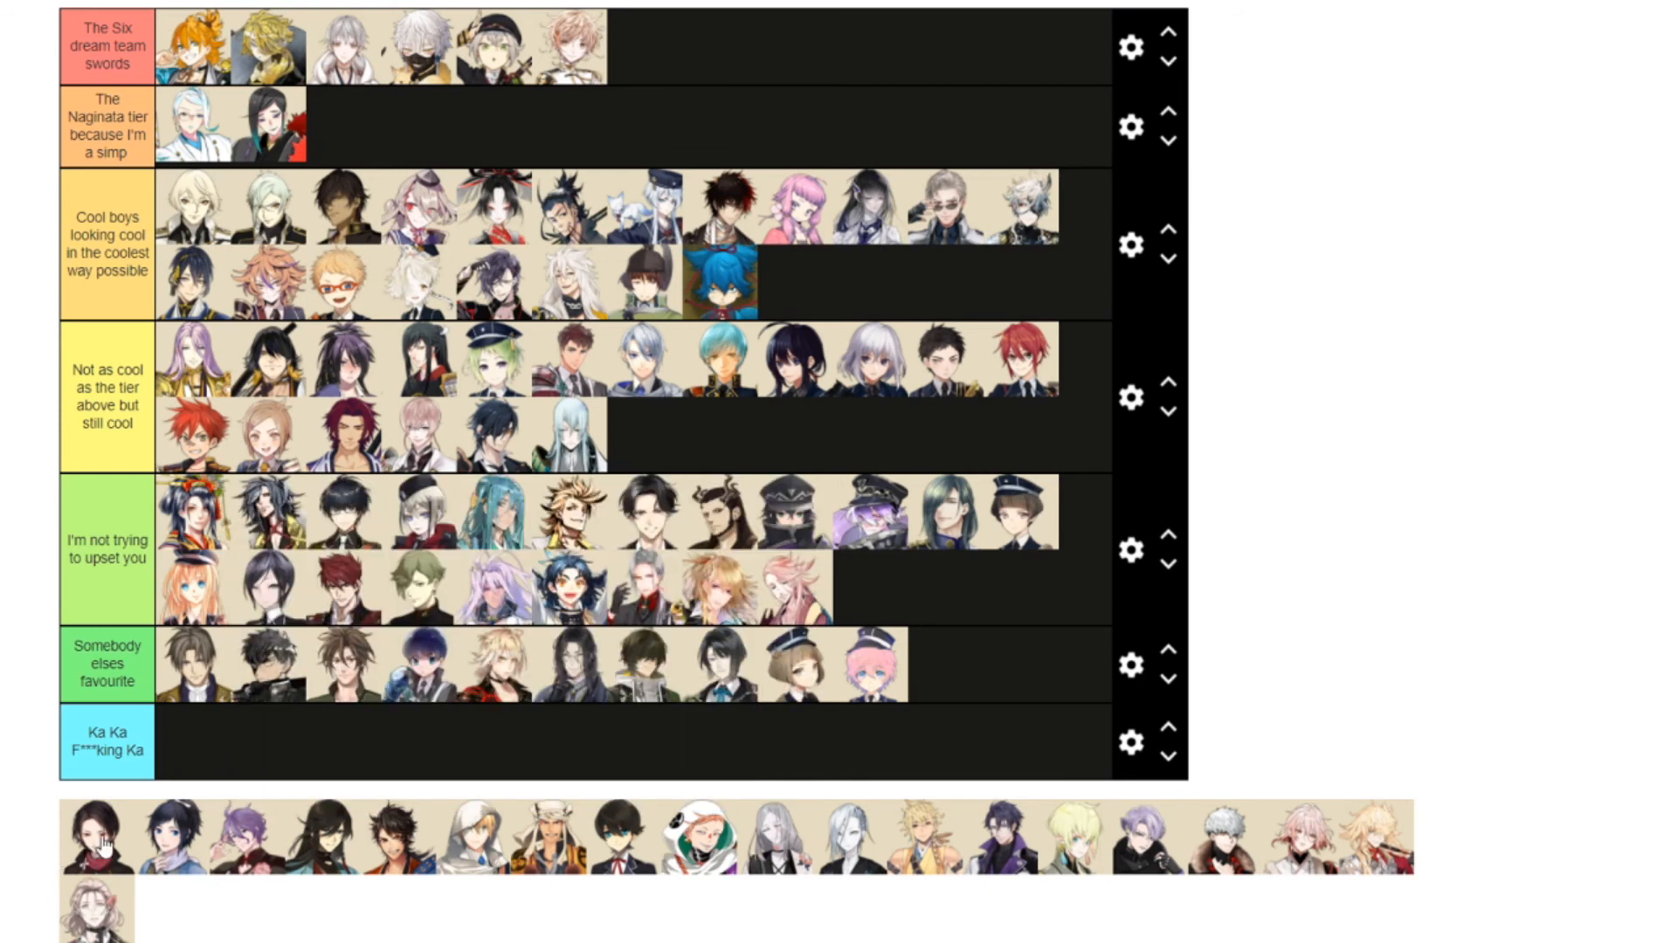
left_click_drag(96, 846, 795, 281)
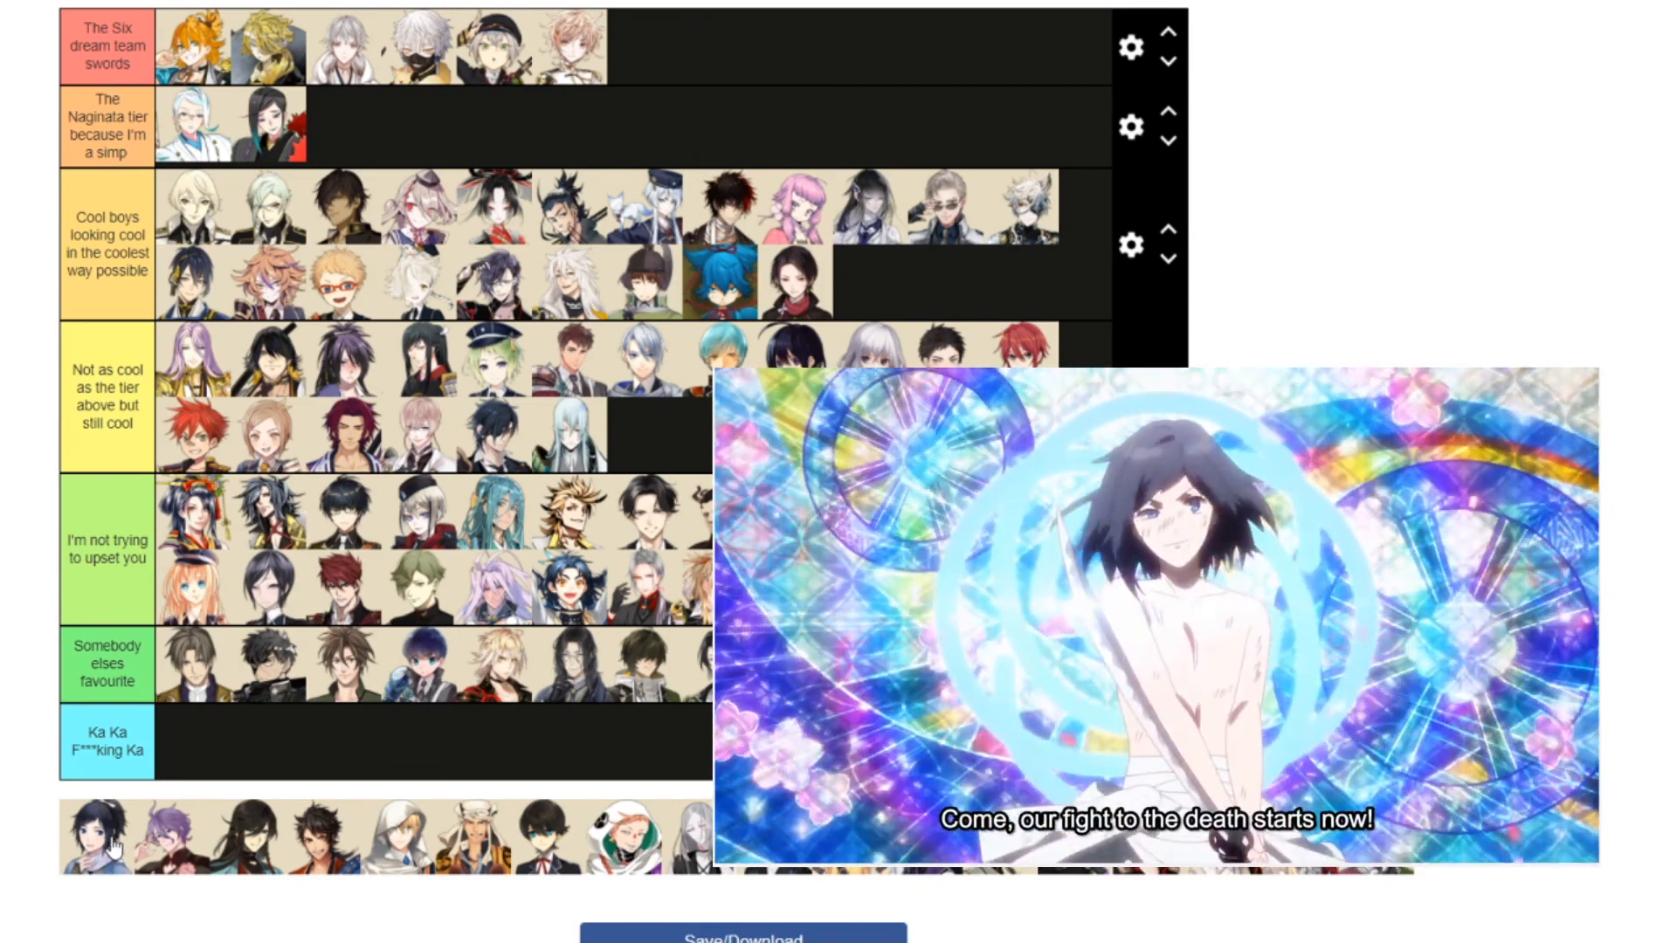
left_click_drag(103, 851, 891, 301)
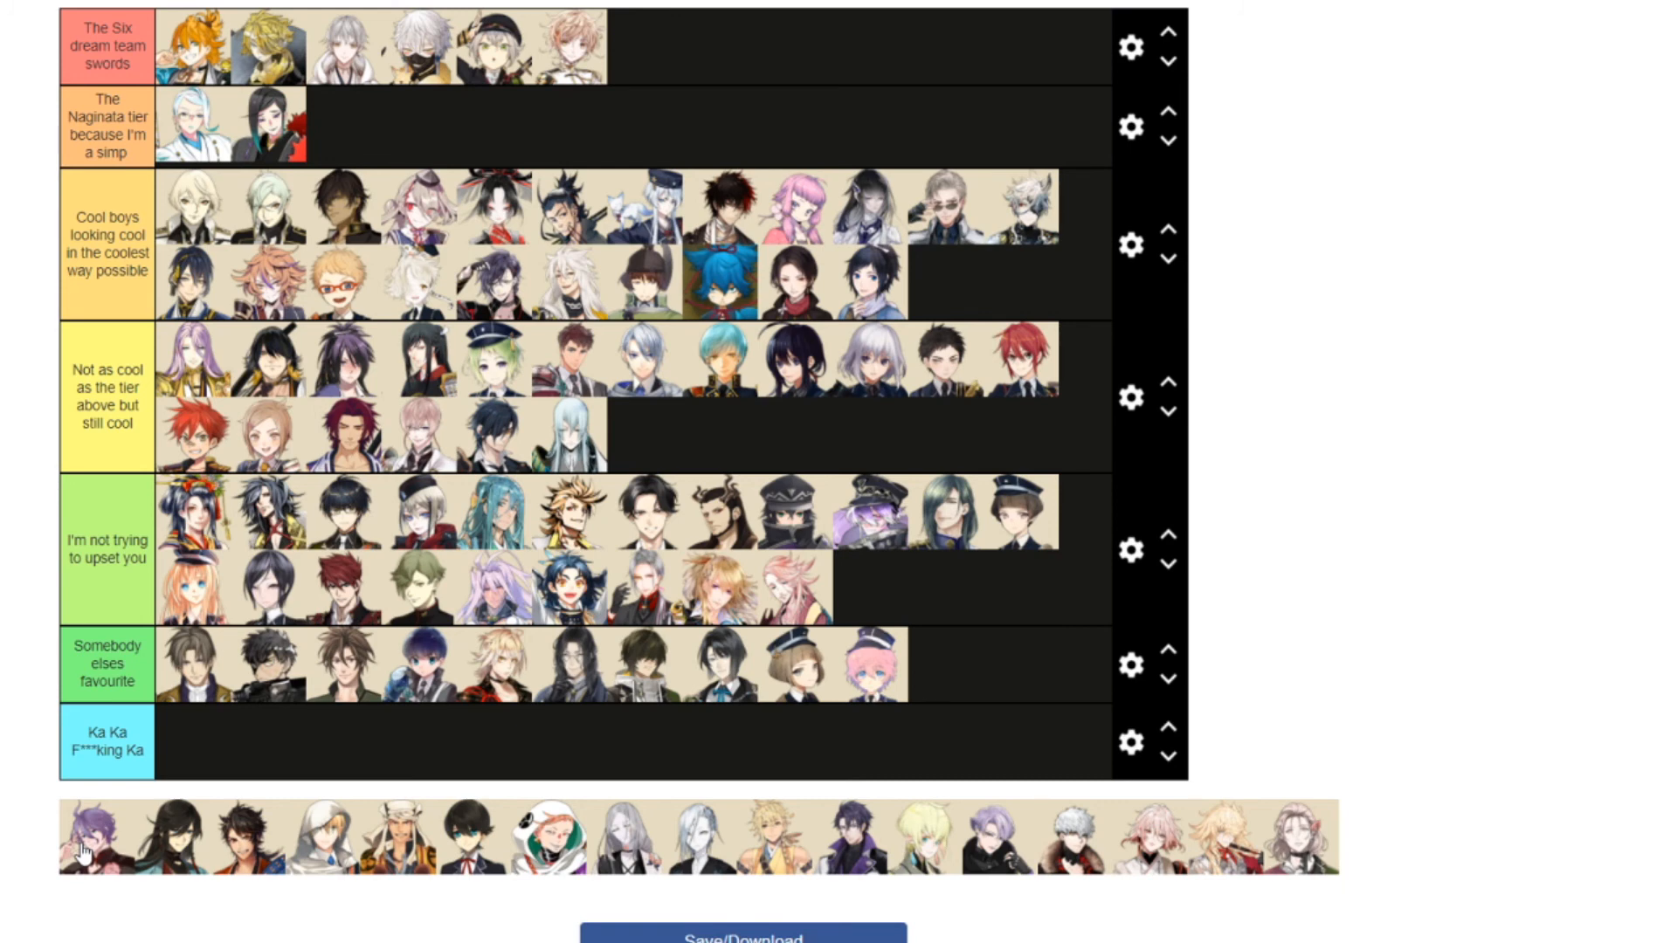
left_click_drag(83, 851, 947, 668)
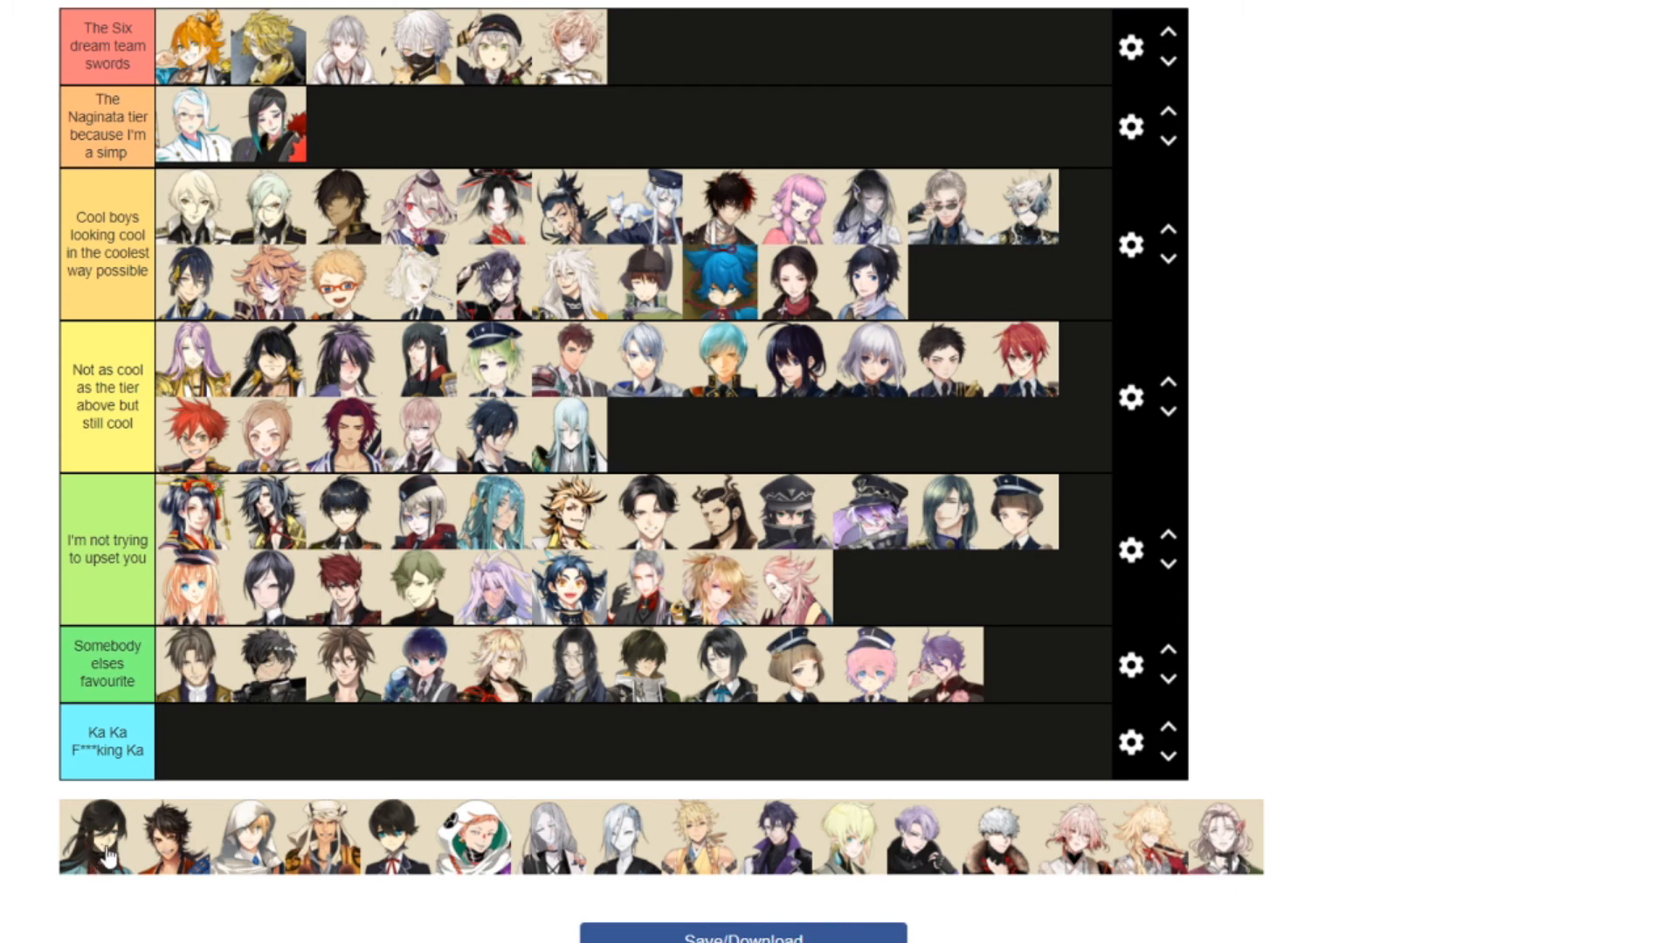
Rank the long black-haired and wild dark-brown-haired characters under "Not as cool" and the white-hooded one under "I'm not trying to upset you"
left_click_drag(109, 856, 118, 860)
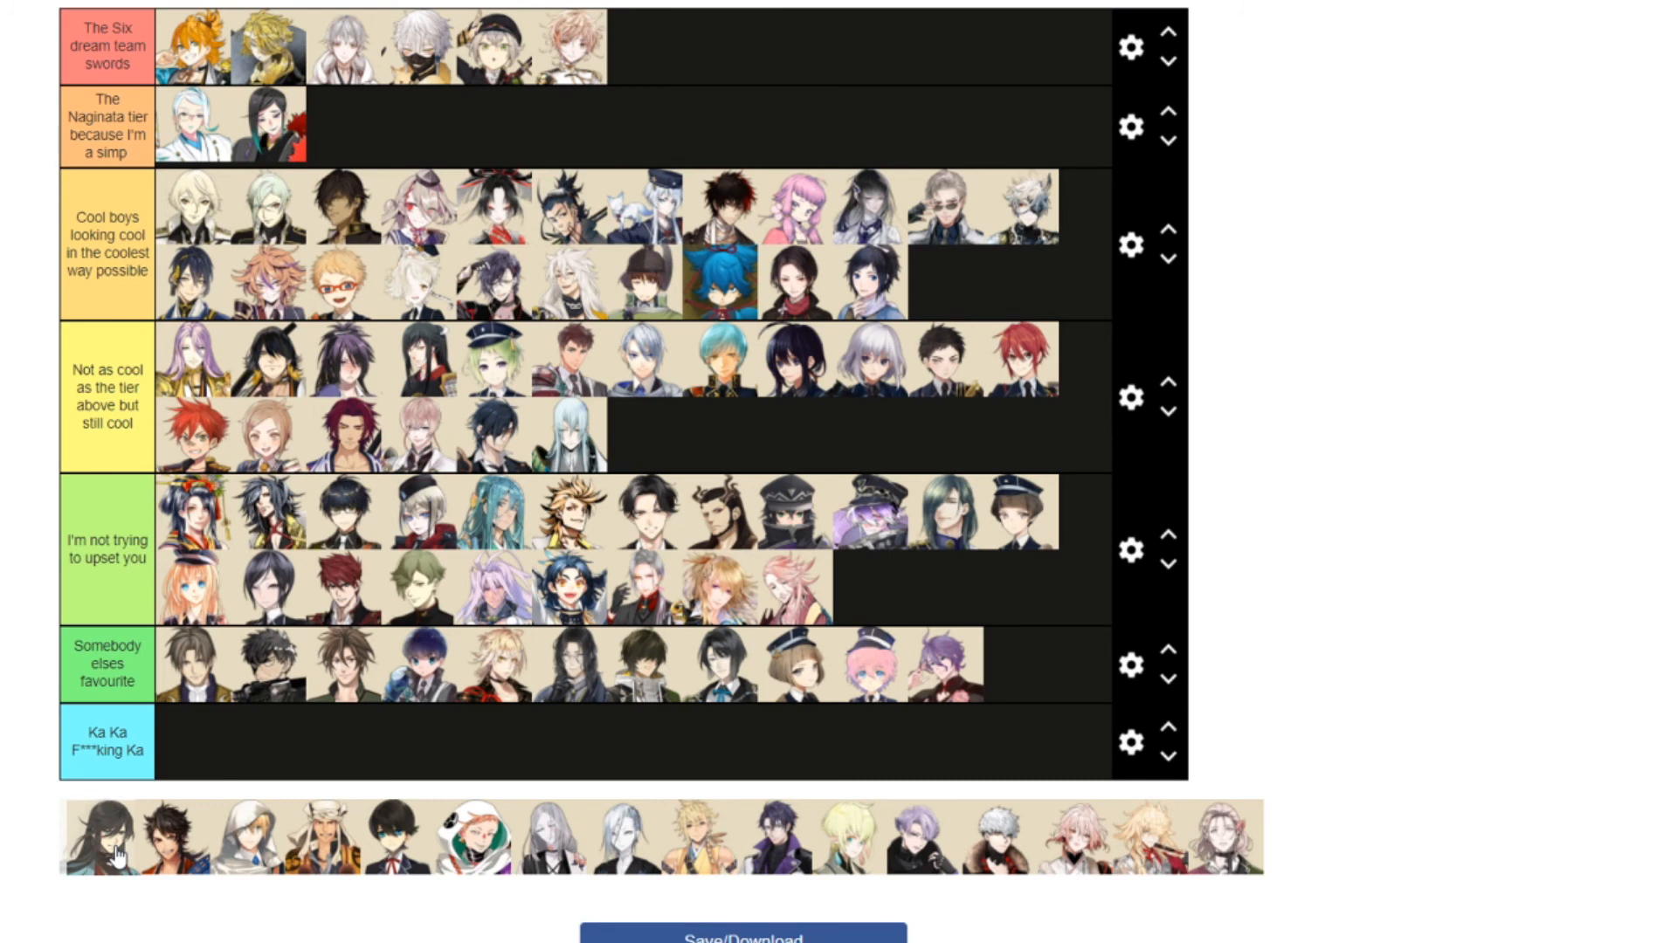
left_click_drag(117, 860, 726, 465)
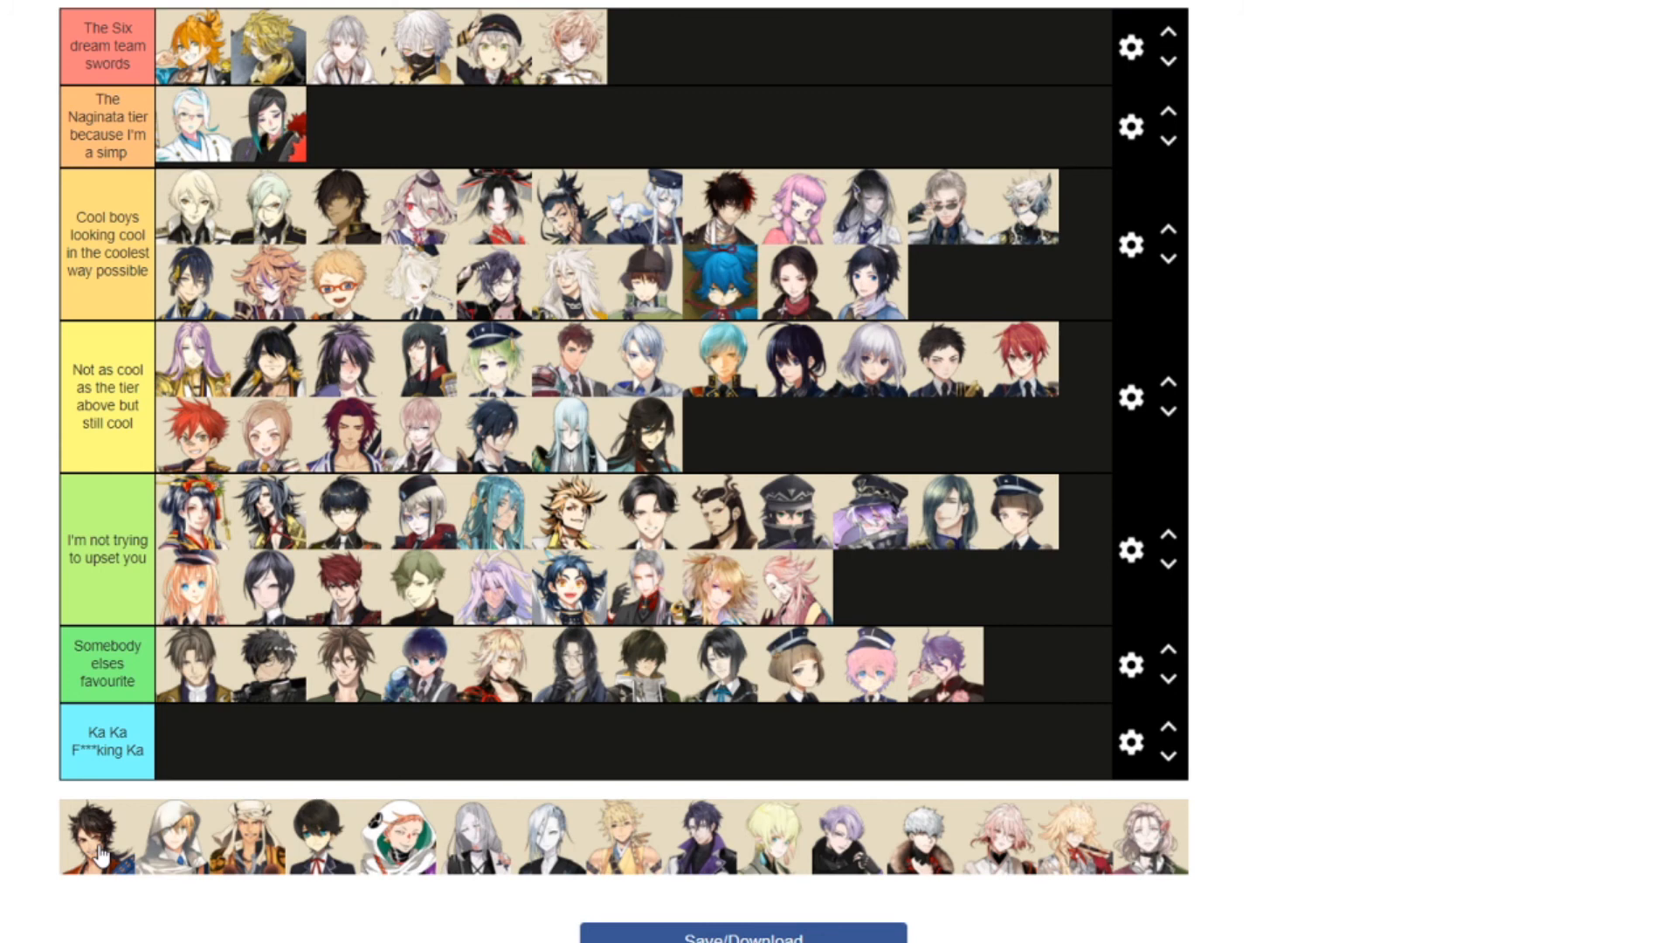
left_click_drag(101, 856, 751, 459)
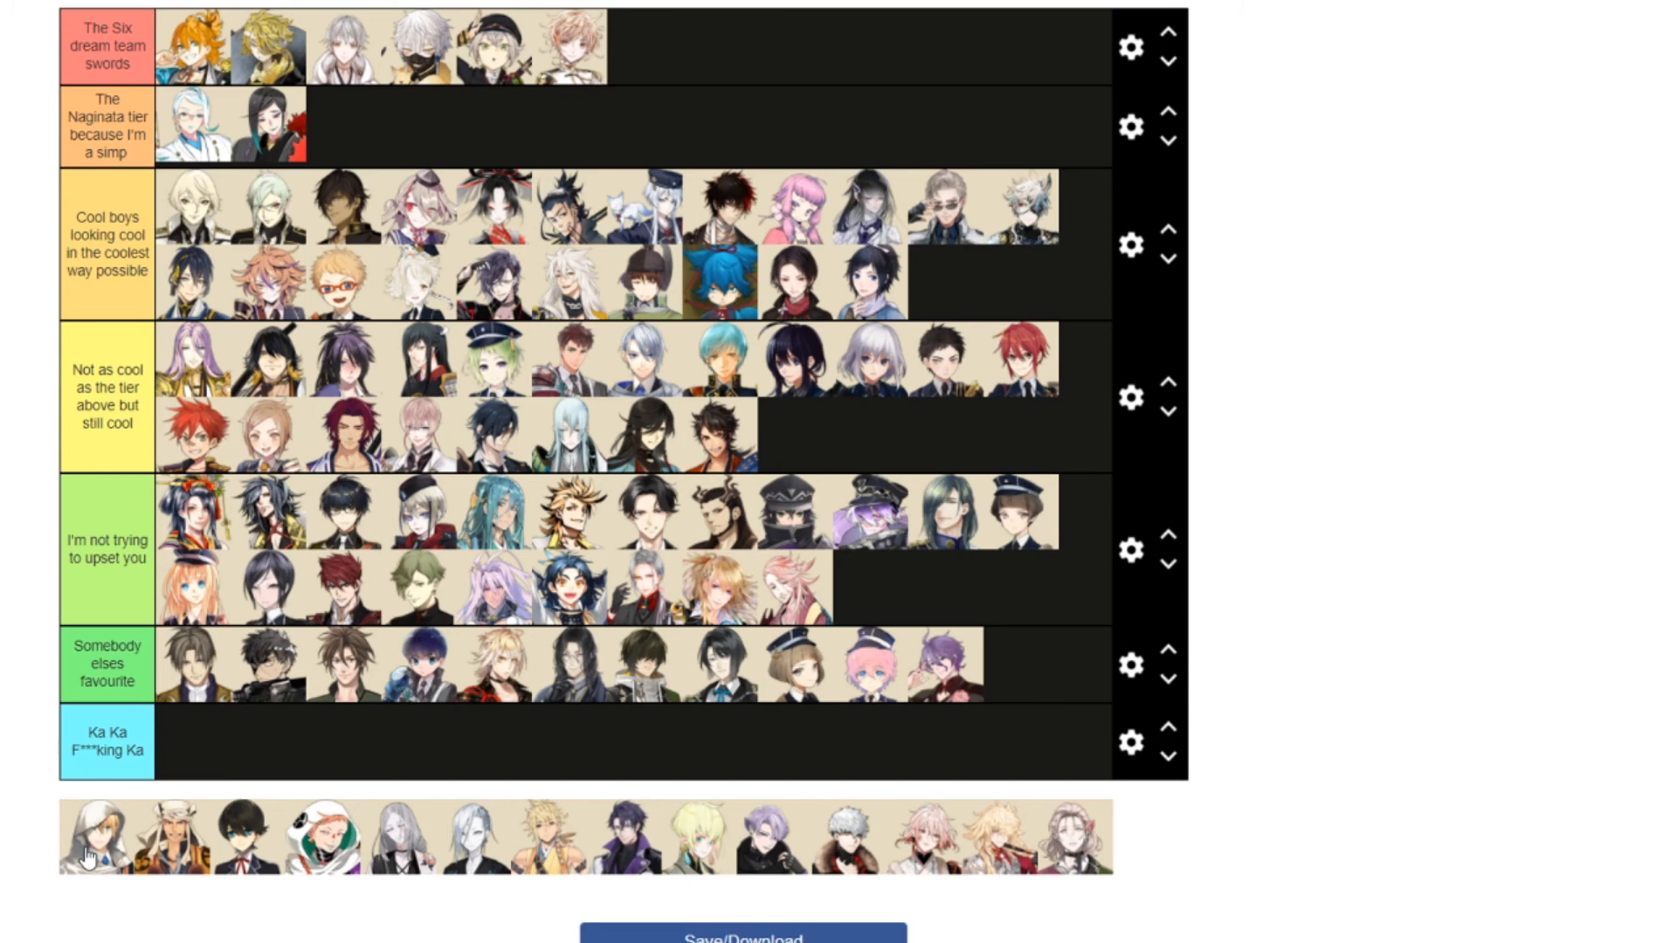
left_click_drag(88, 859, 873, 587)
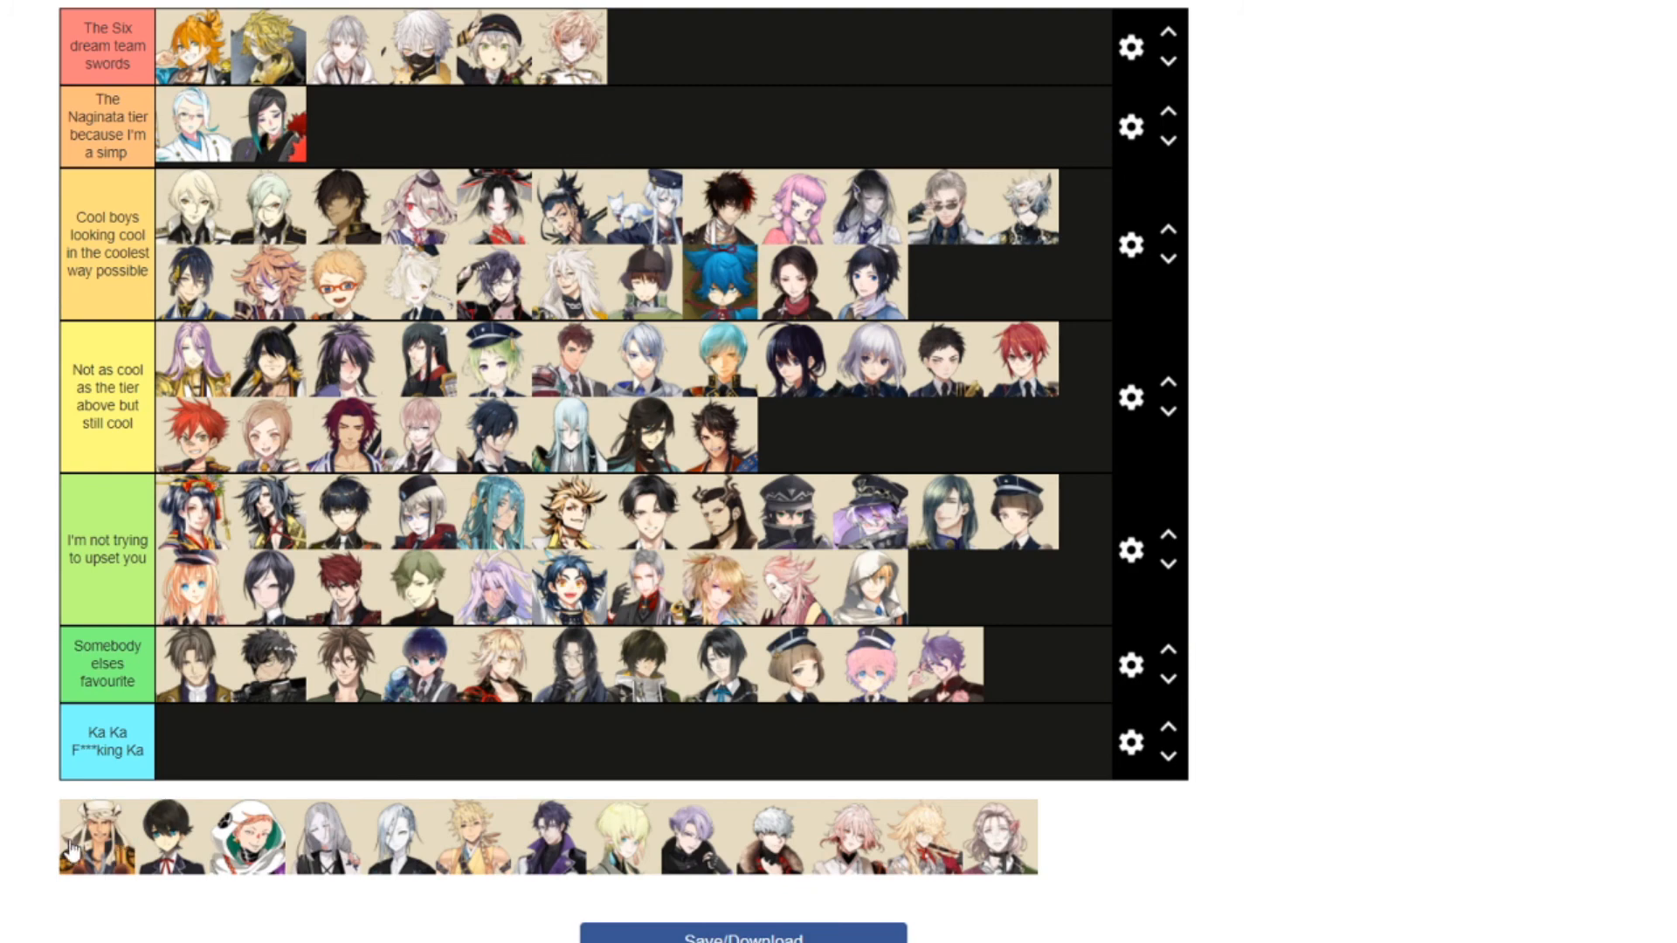
Place the horned character in the "Ka Ka" tier, the short black-haired one in "Not as cool" and the green-and-white-hooded one in "The Naginata tier"
left_click_drag(70, 843, 437, 742)
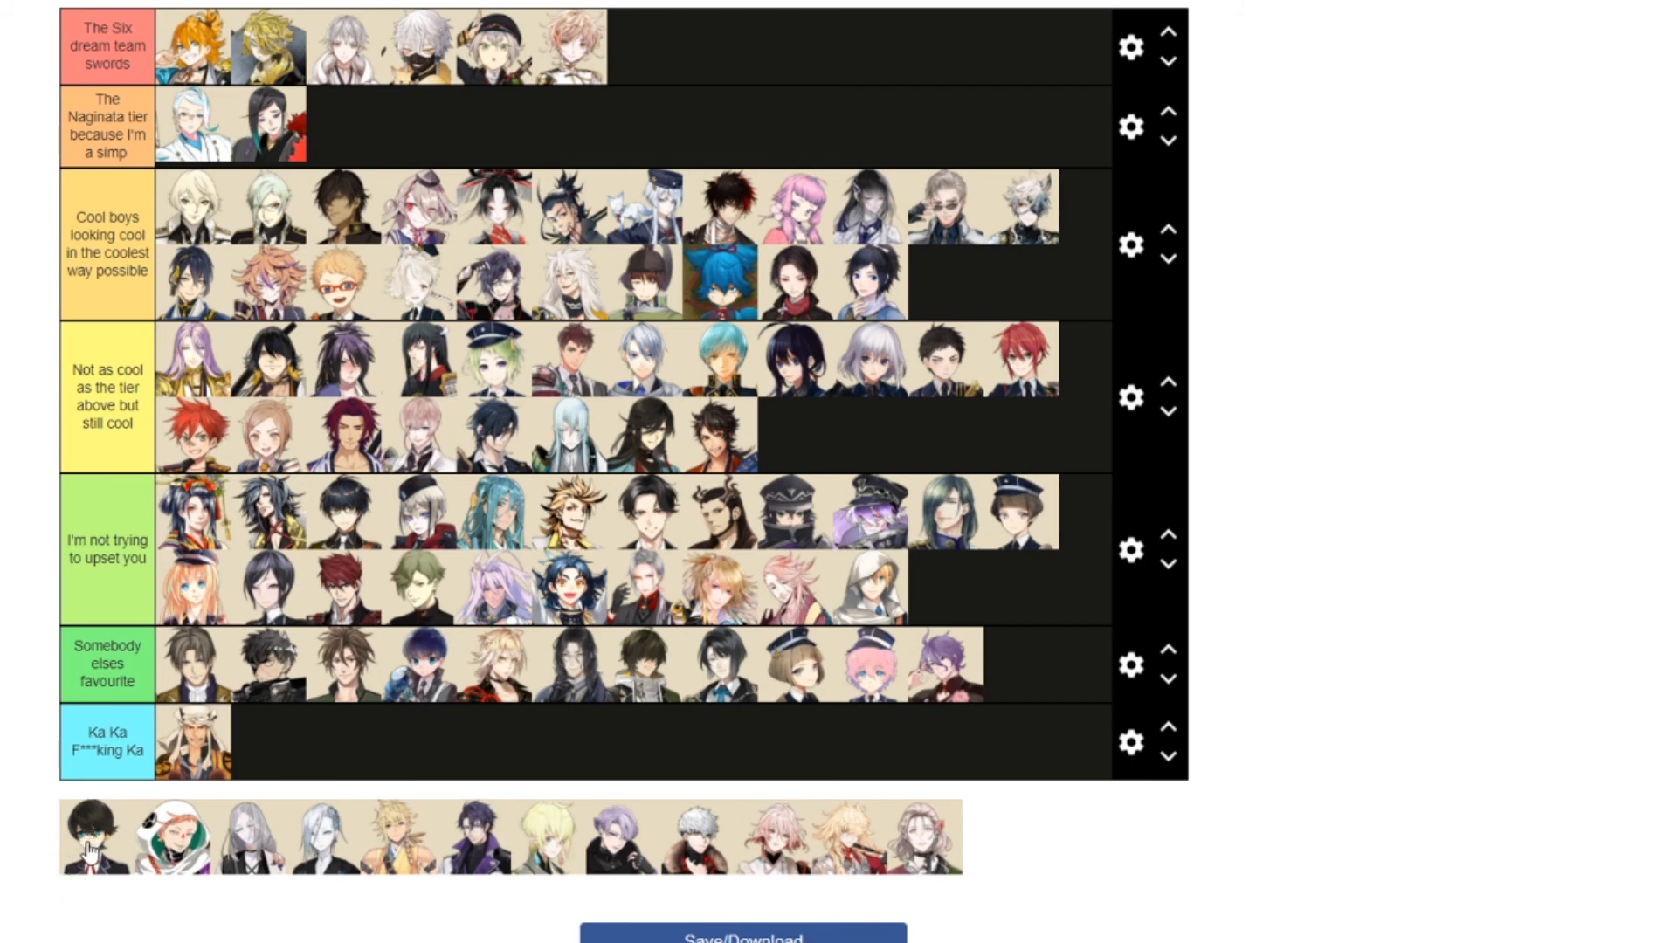
left_click_drag(90, 849, 795, 441)
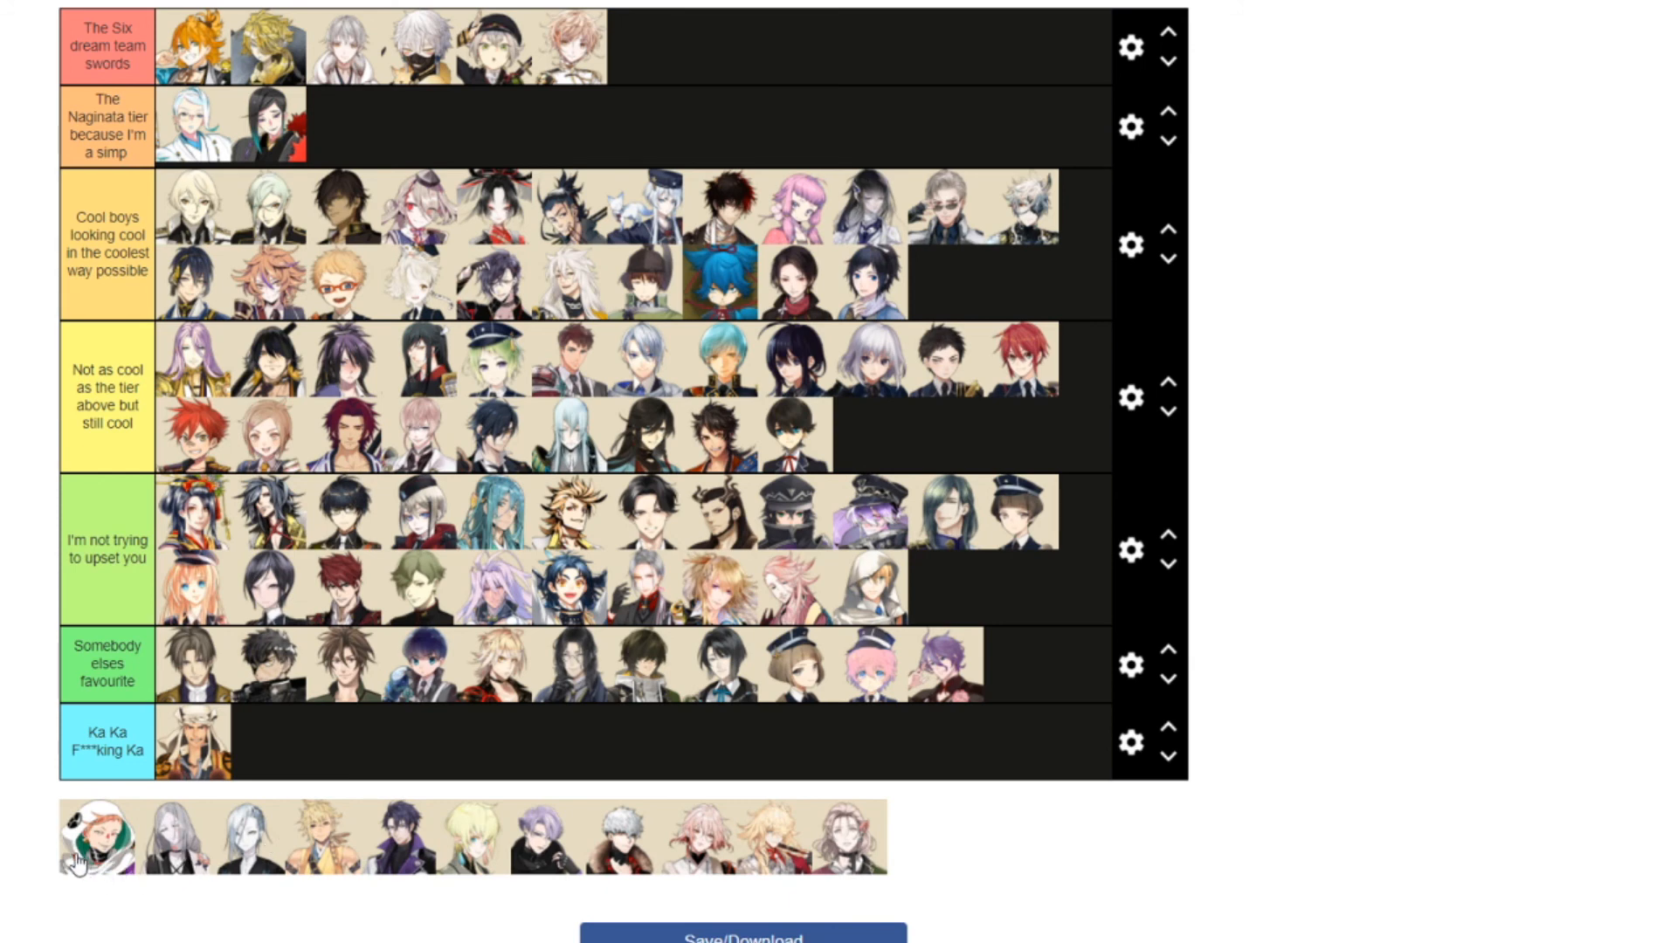
left_click_drag(87, 852, 371, 150)
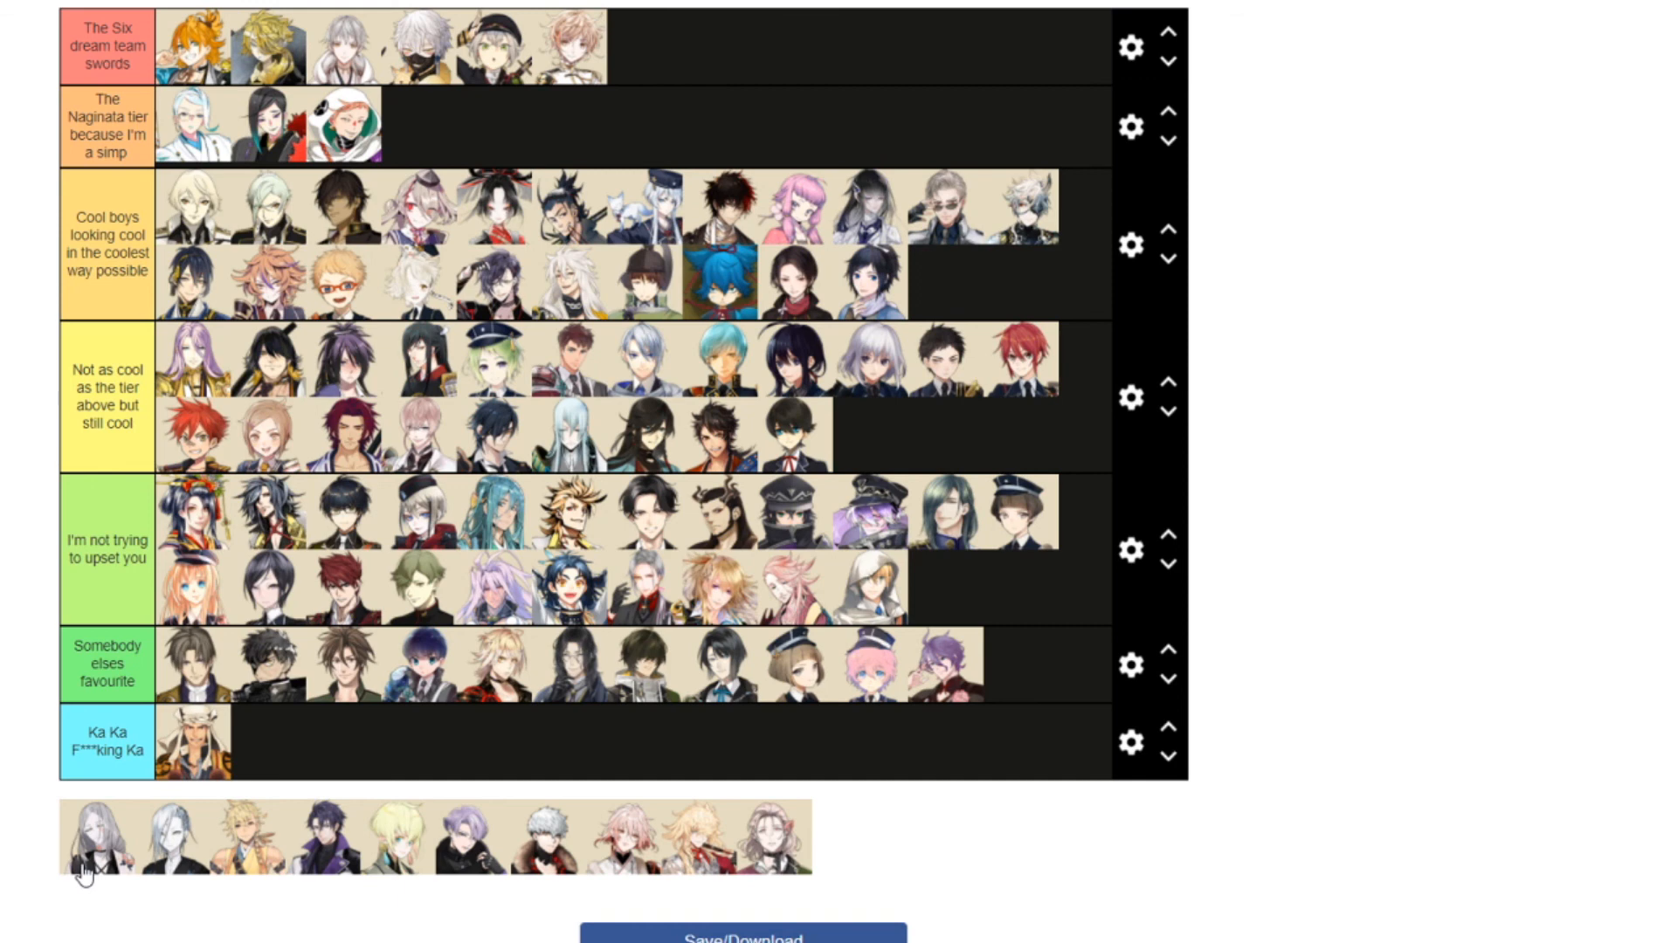
Put the long silver-haired and spiky blond characters in "Cool boys looking cool" and the white-haired one with a covered eye in "Not as cool"
left_click_drag(84, 874, 974, 314)
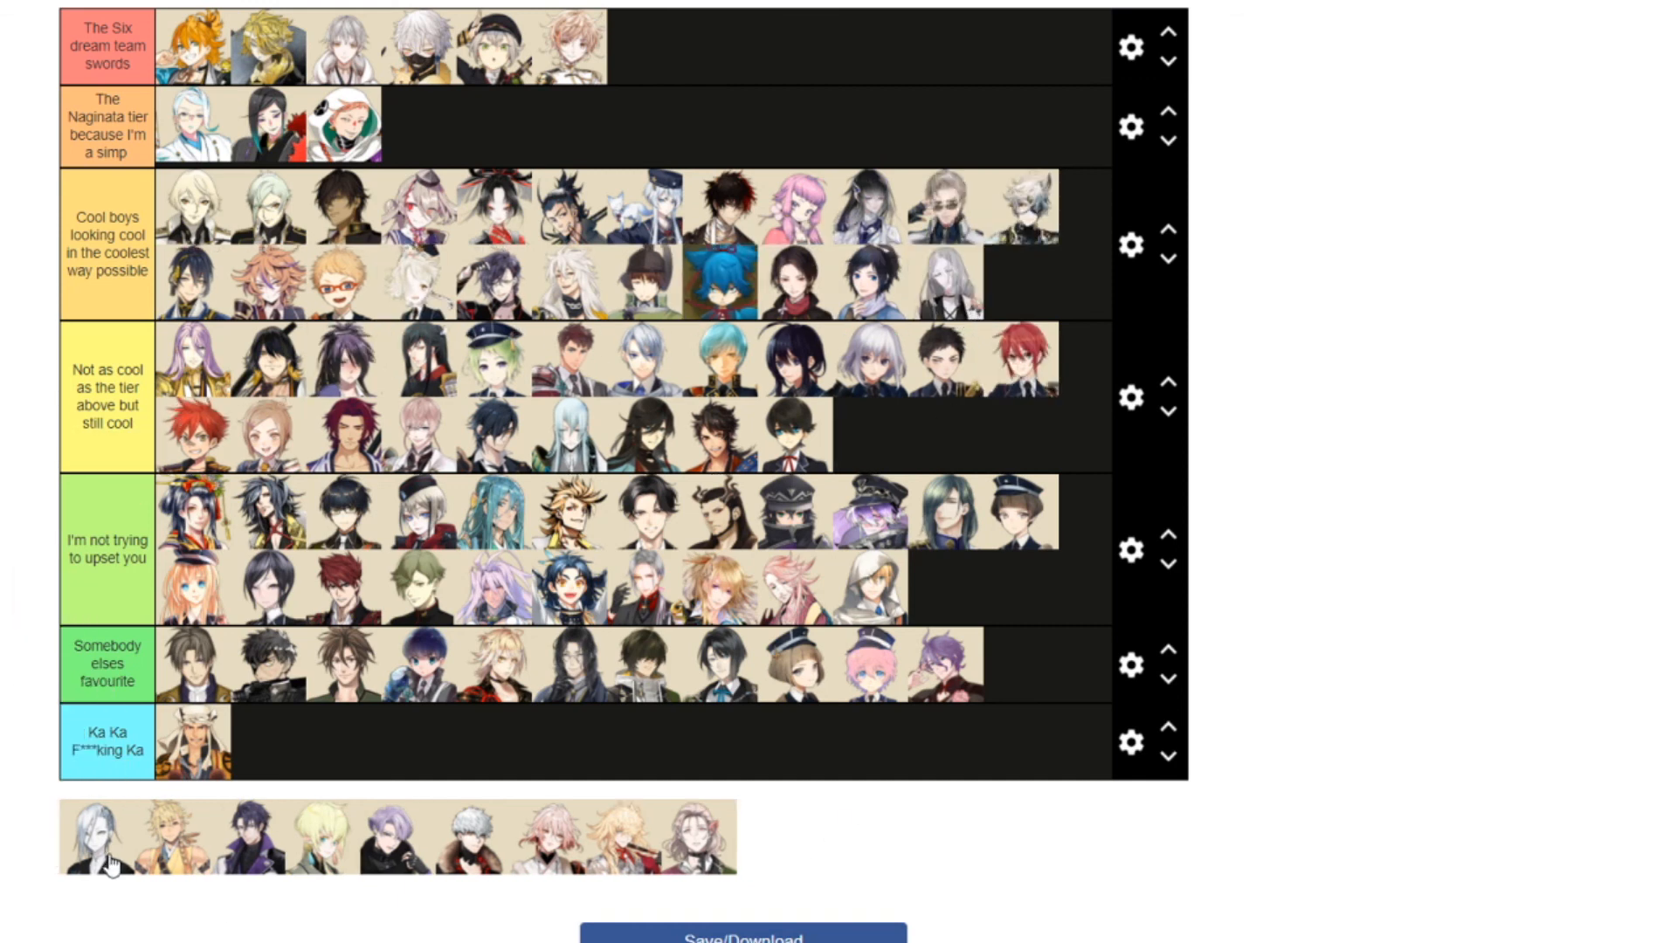
left_click_drag(114, 860, 874, 437)
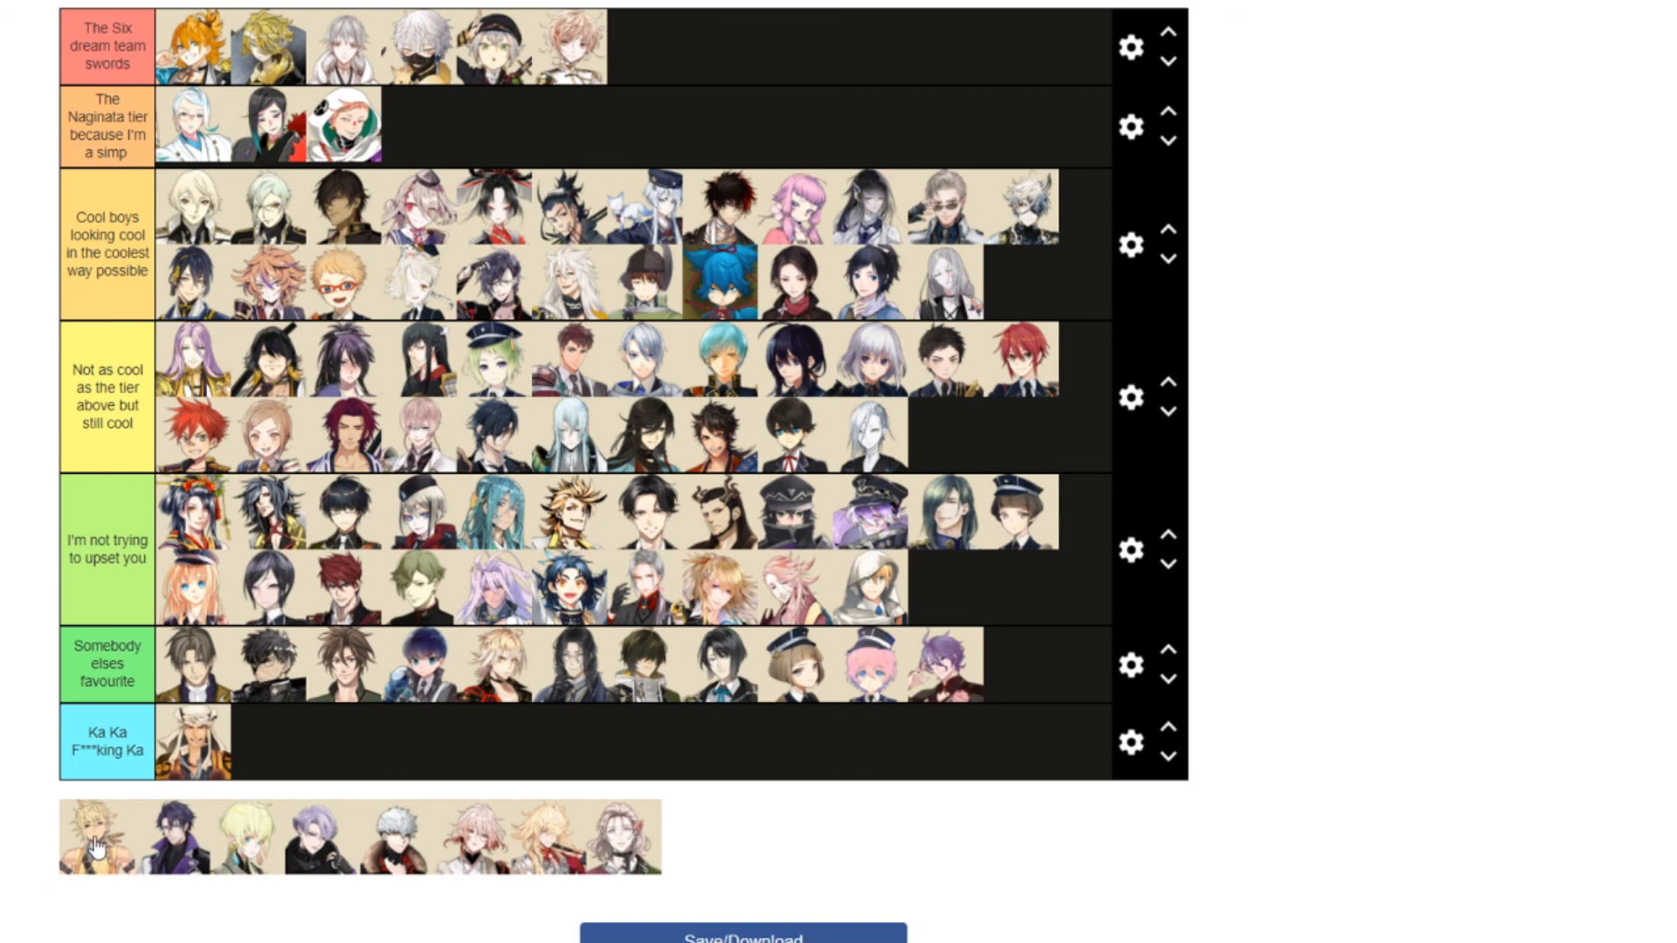
left_click_drag(98, 839, 1035, 288)
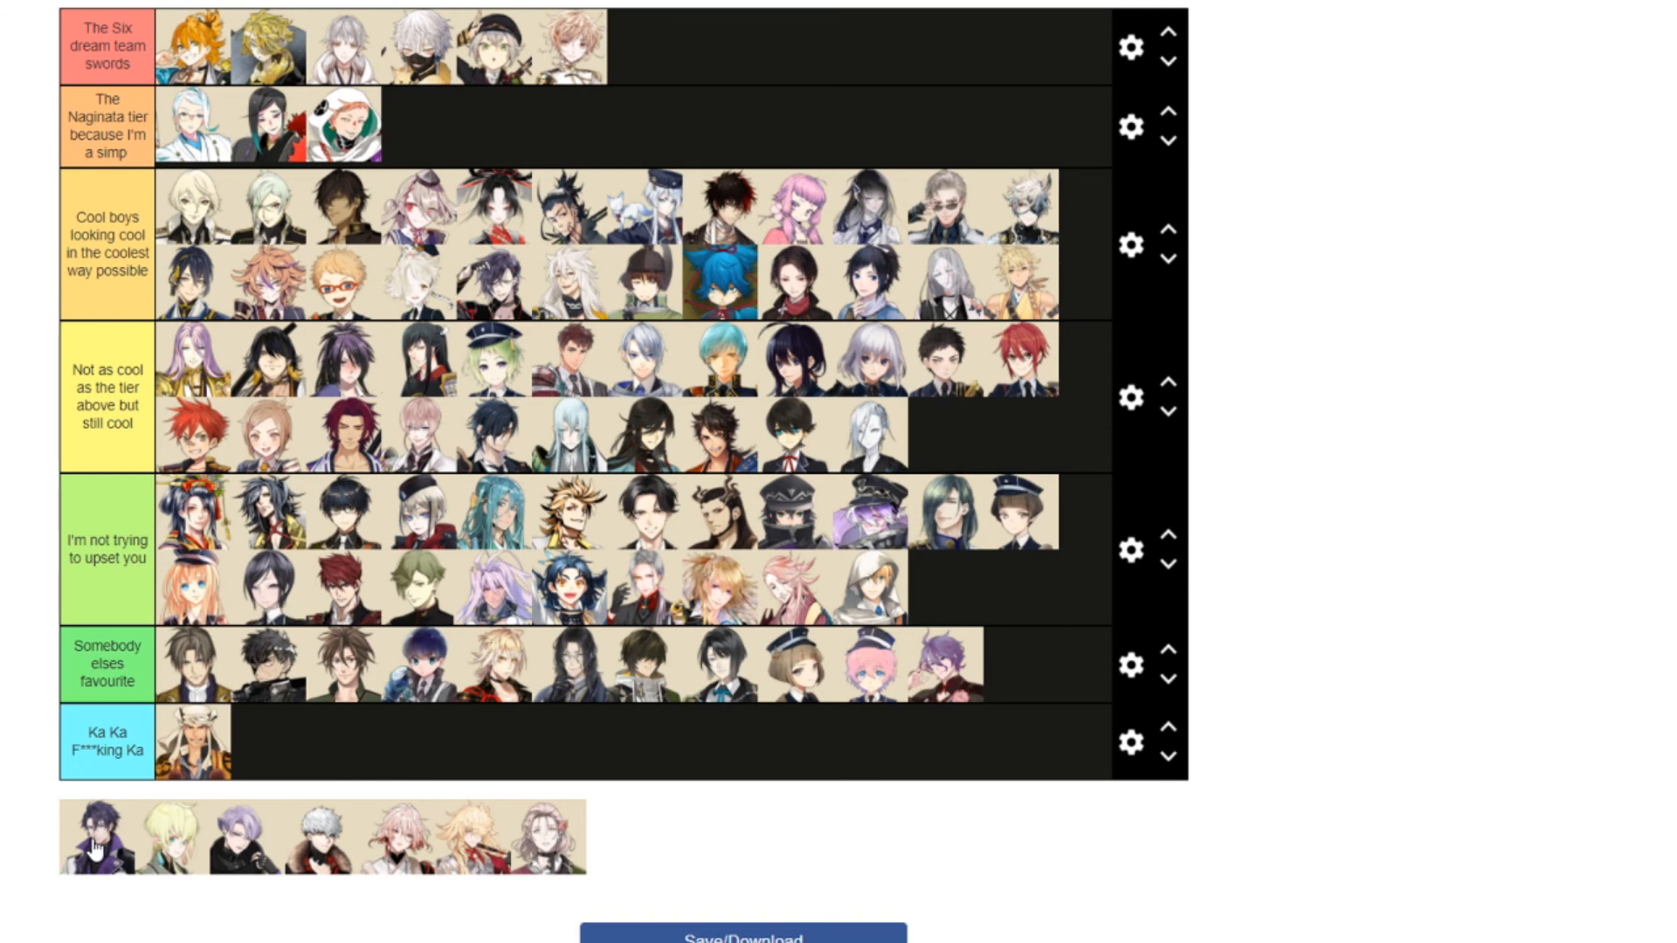
Rank the dark-purple- and pale-yellow-haired characters under "I'm not trying to upset you" and the light-purple- and curly white-haired ones under "Not as cool"
left_click_drag(94, 847, 952, 594)
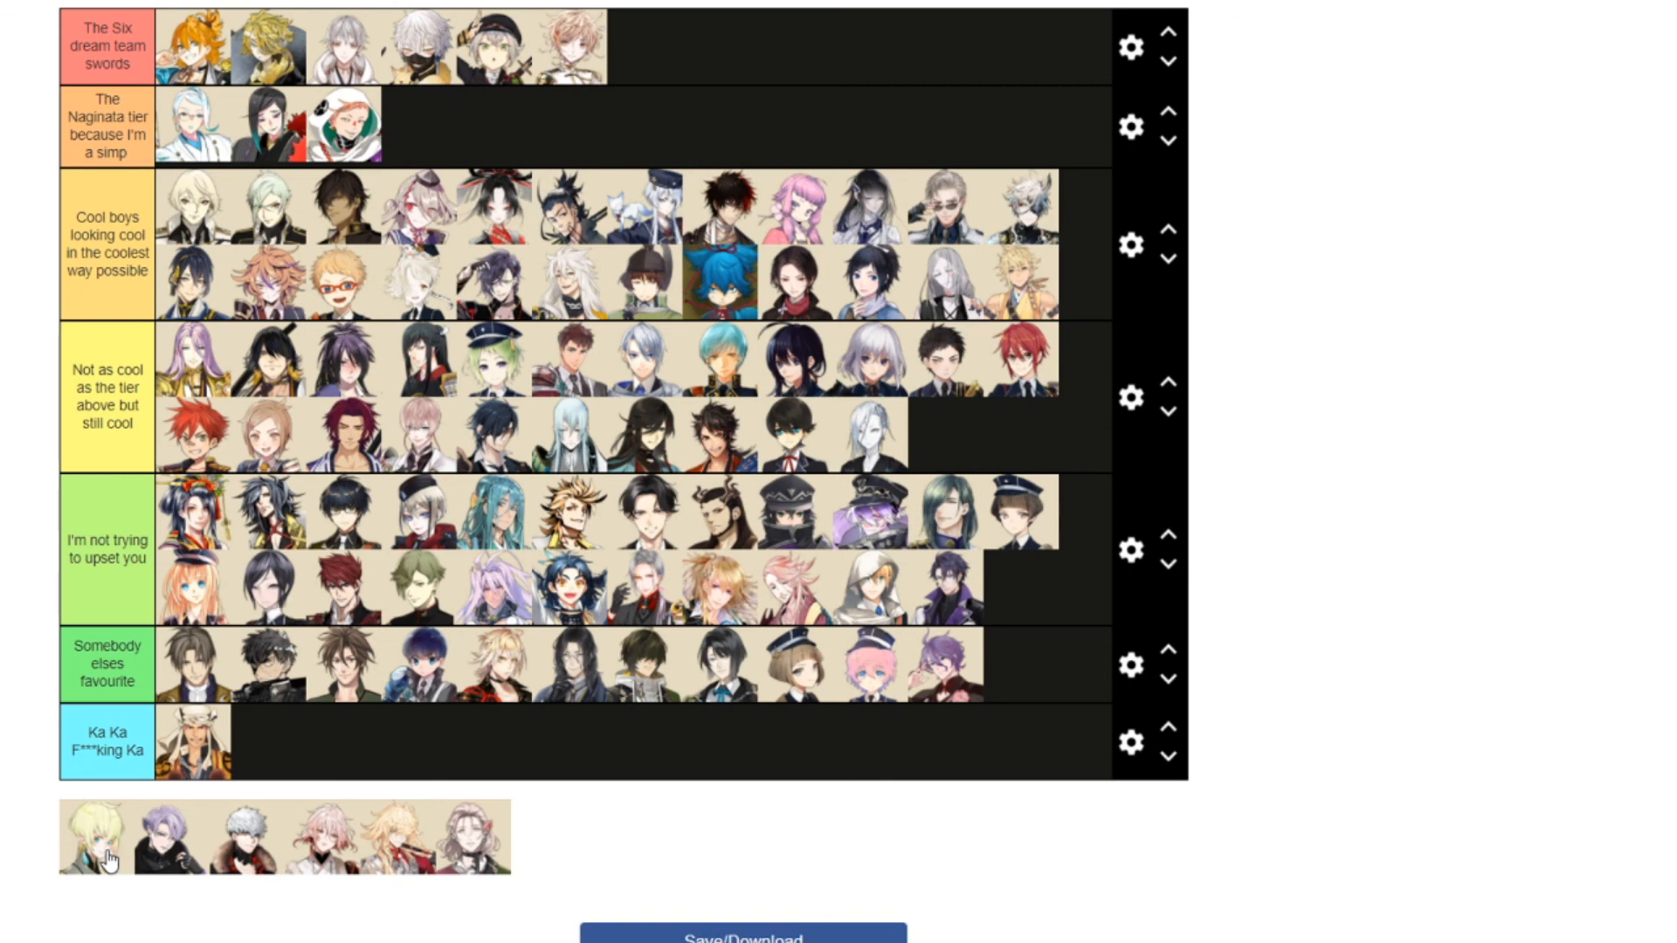
left_click_drag(107, 860, 1033, 605)
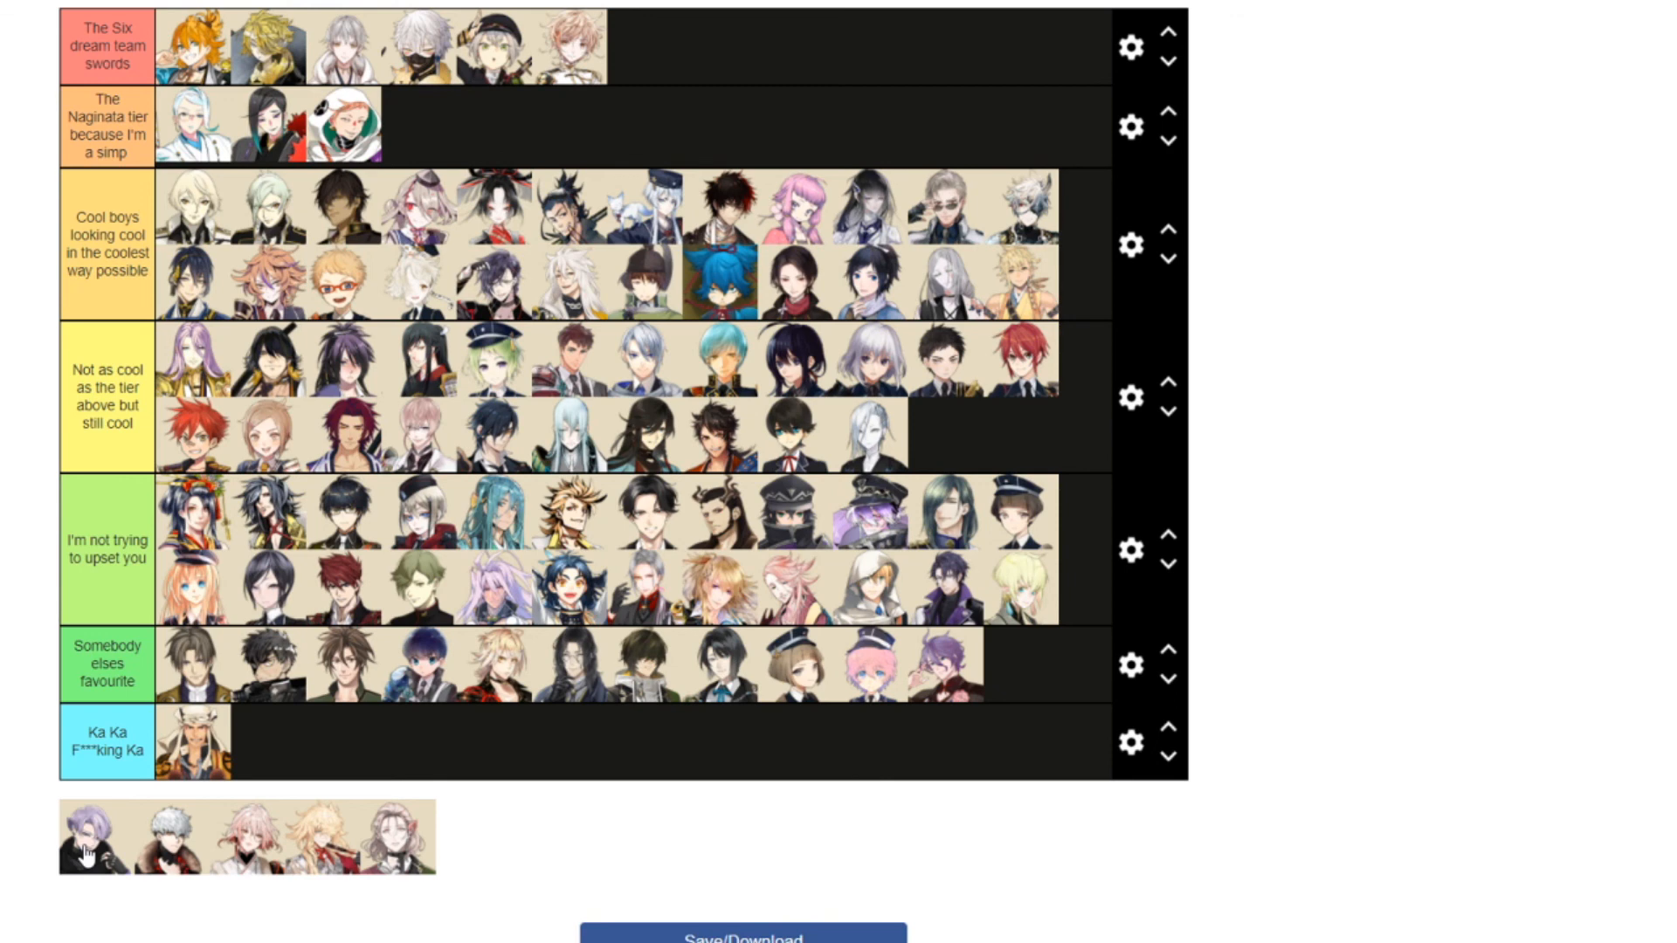
left_click_drag(85, 854, 946, 437)
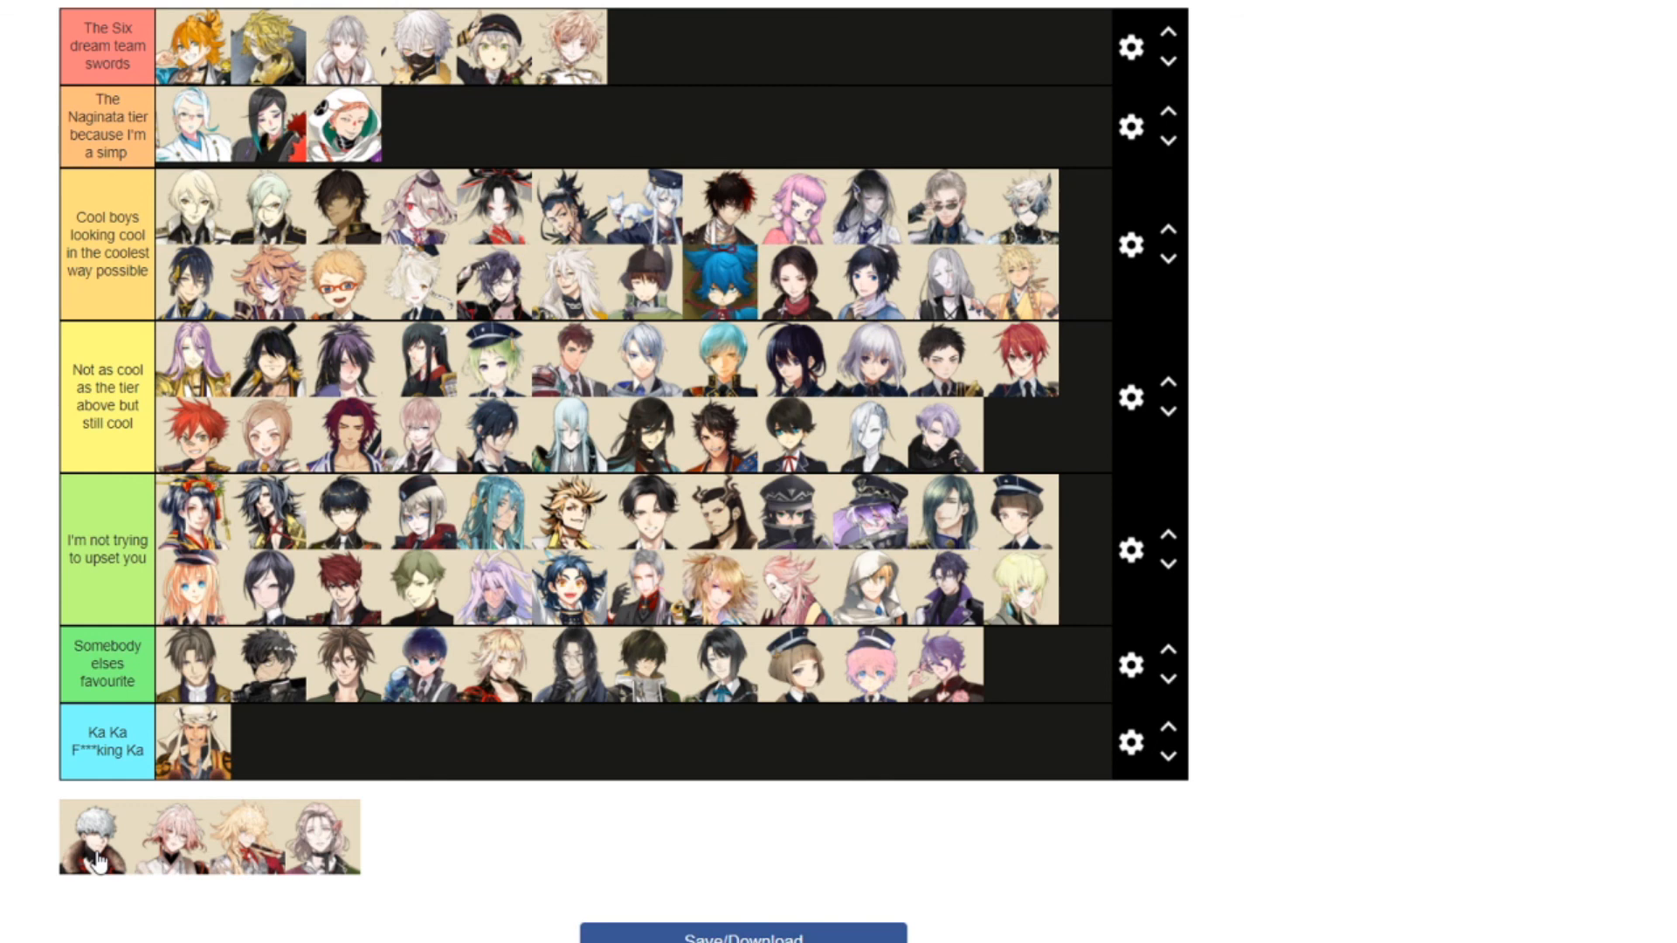
left_click_drag(96, 860, 1020, 434)
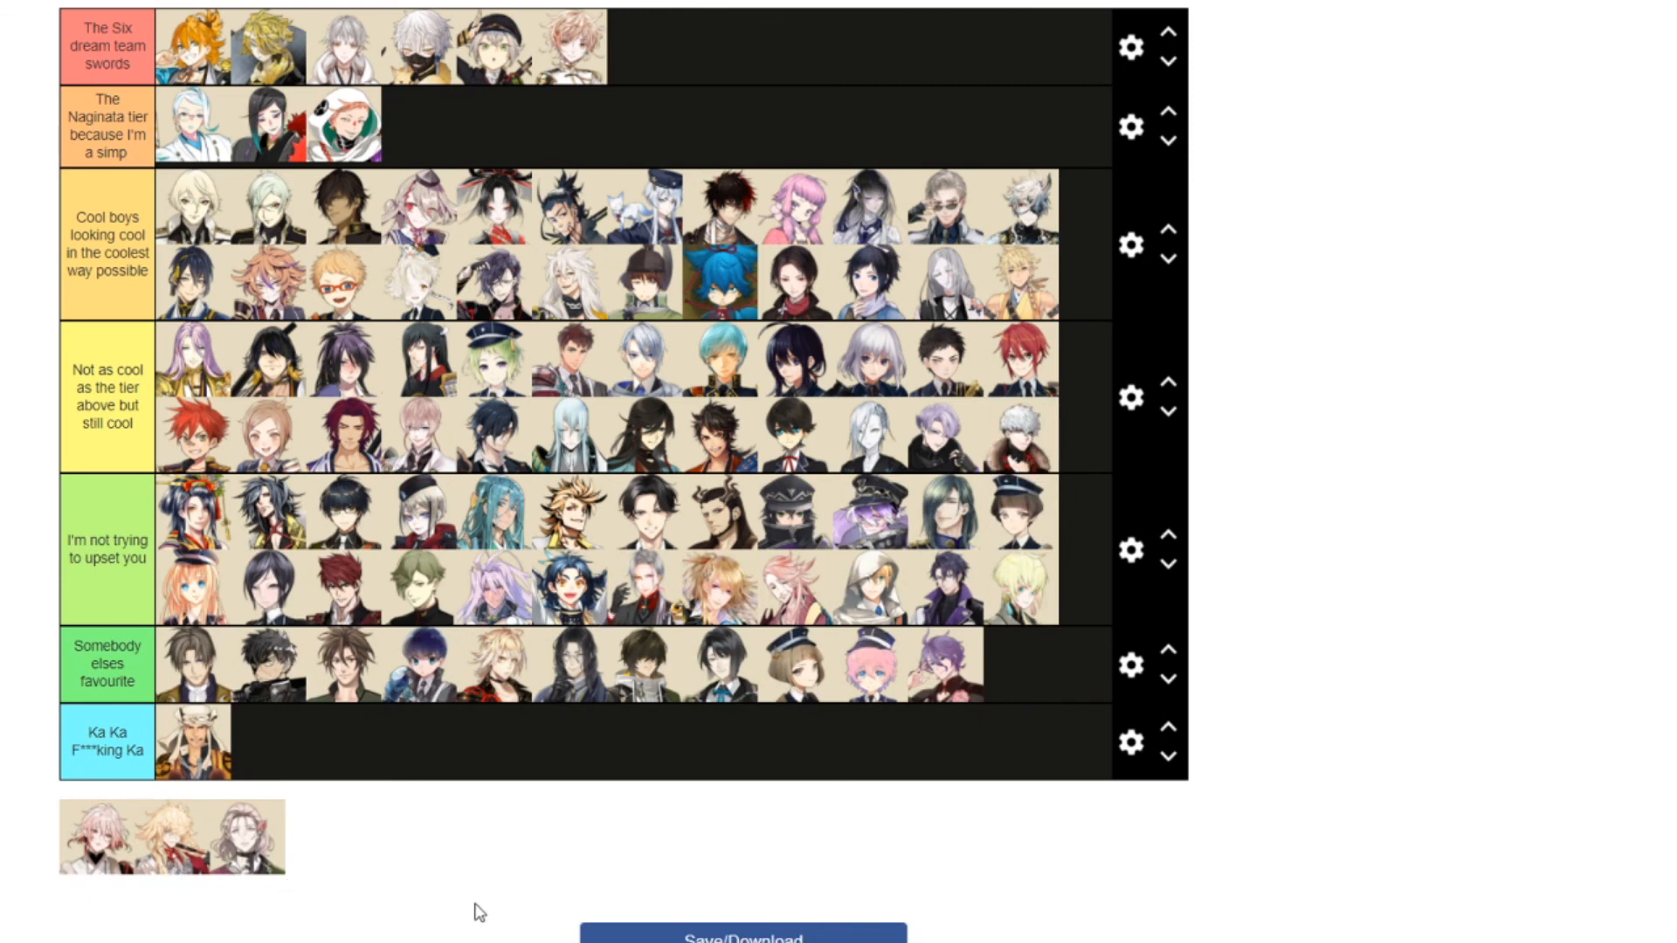
Add the last three unranked characters, with pale-pink, blond and greyish hair, to the "Not as cool" tier
left_click_drag(96, 852, 288, 522)
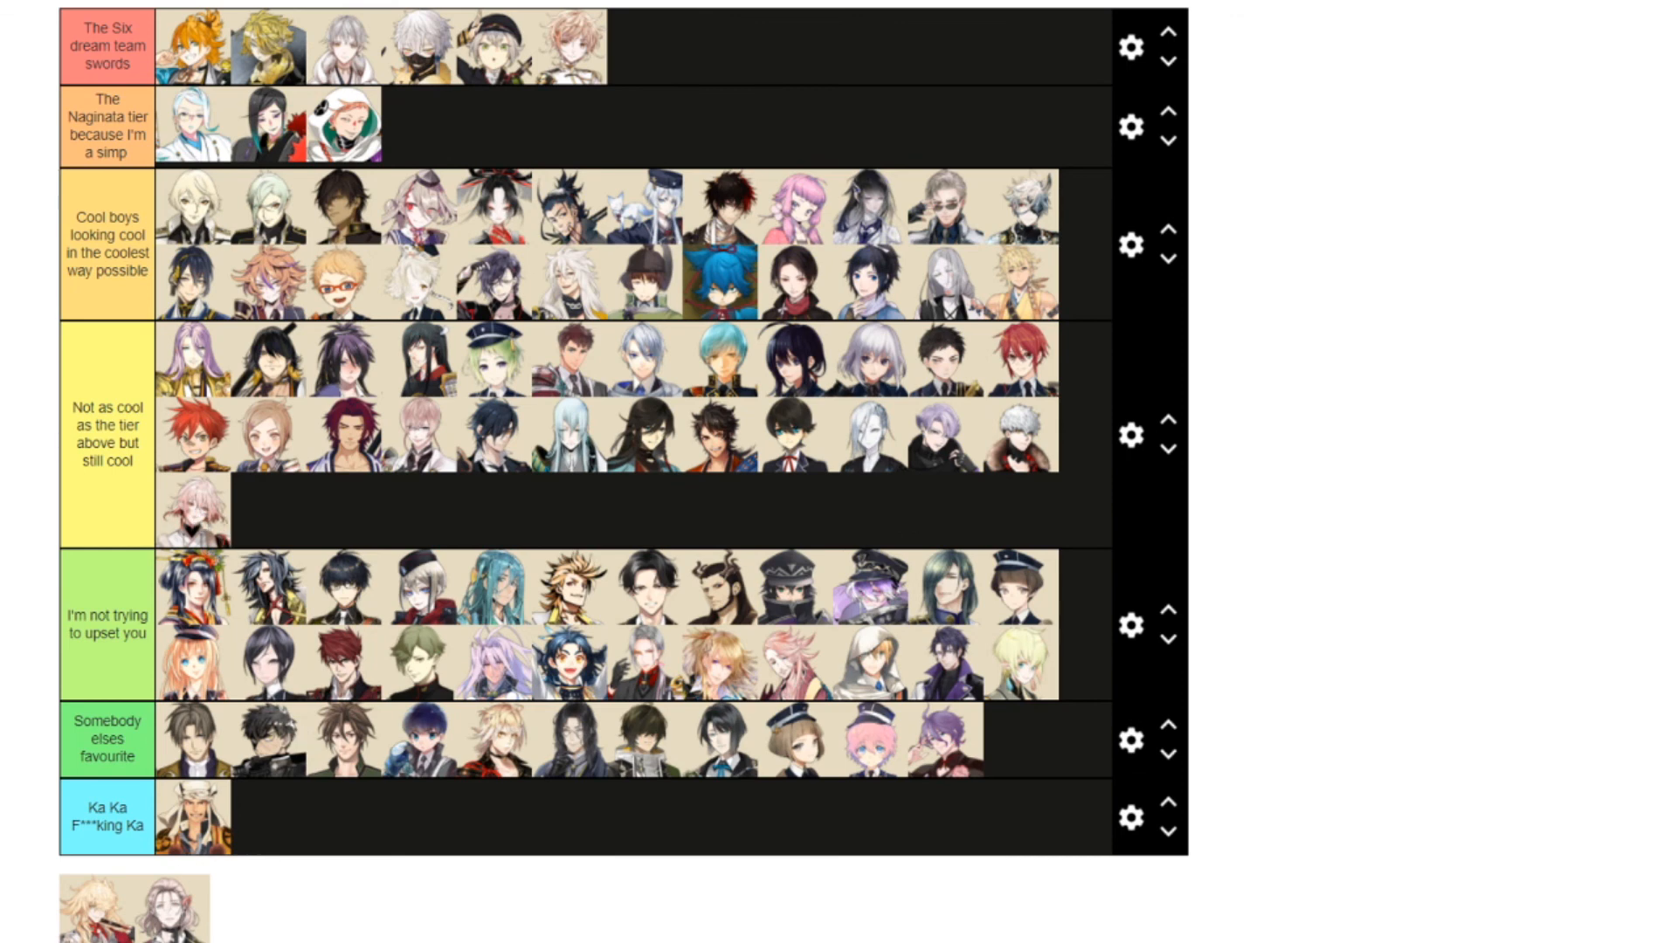
left_click_drag(96, 909, 269, 514)
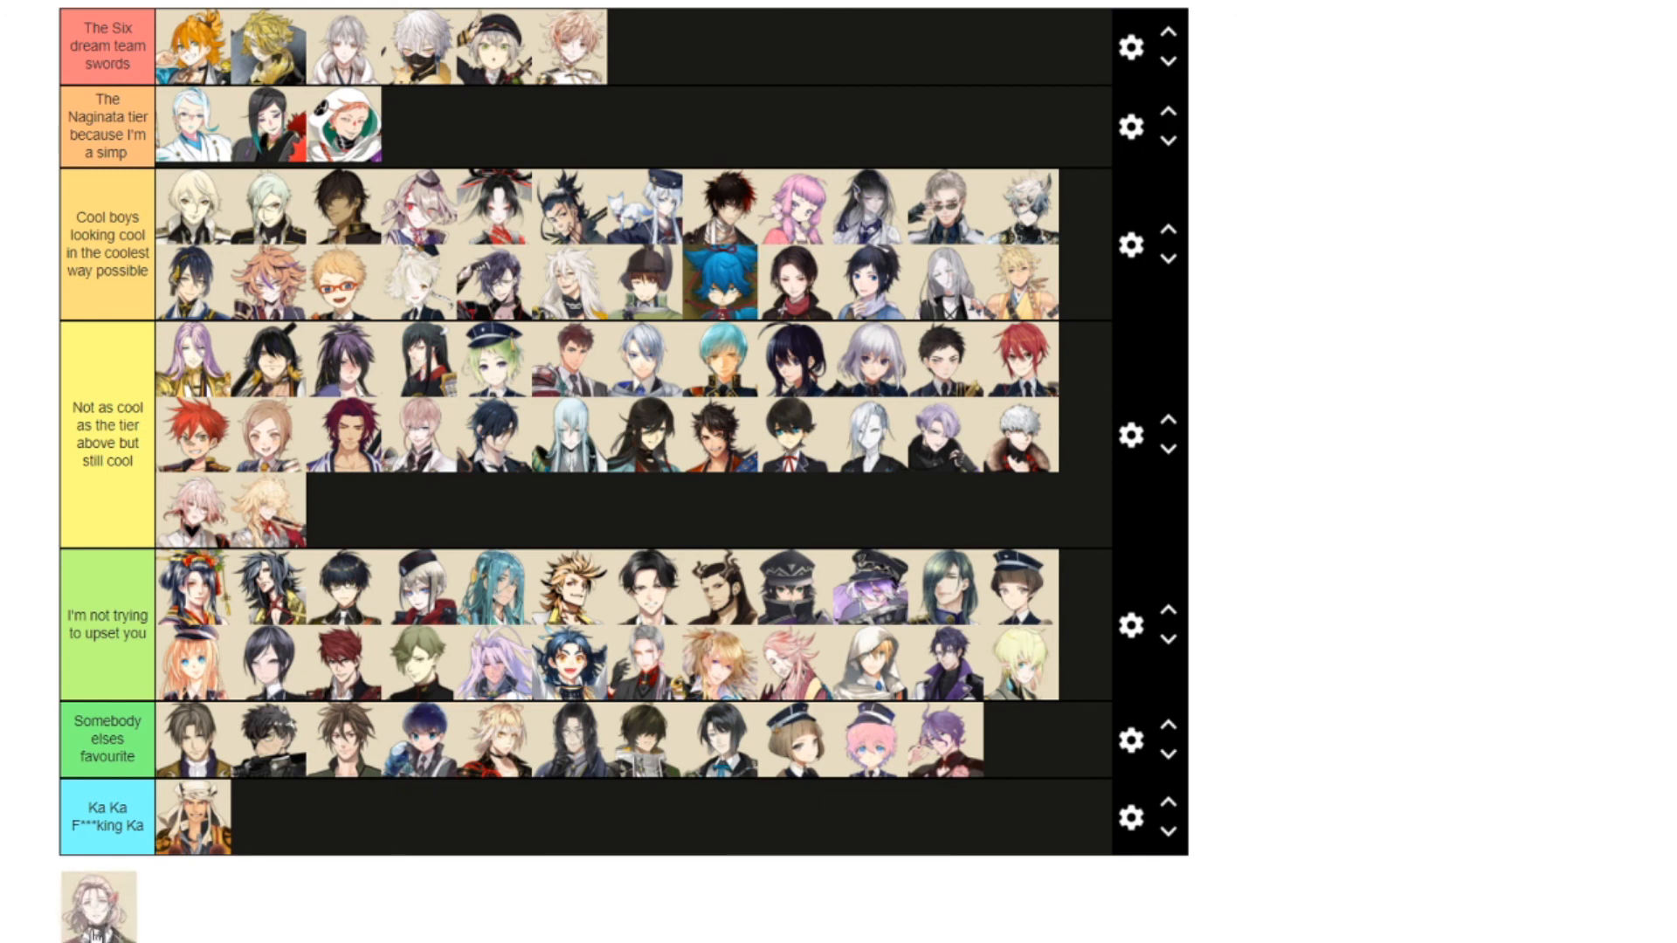
left_click_drag(96, 913, 339, 540)
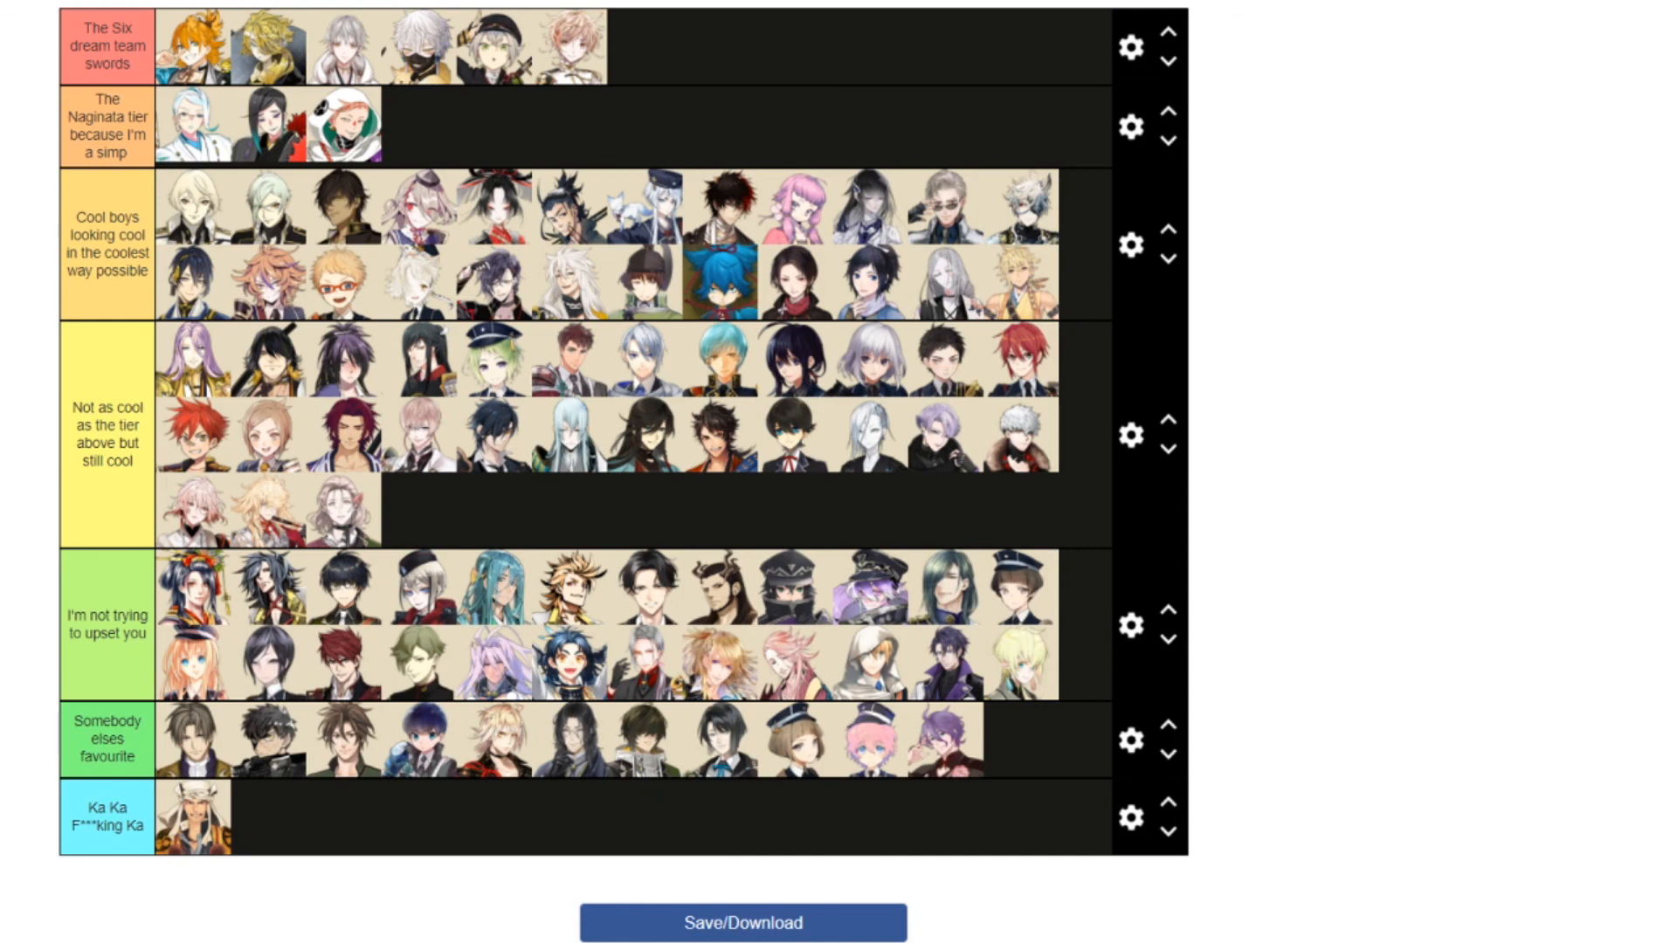
key("ctrl+minus")
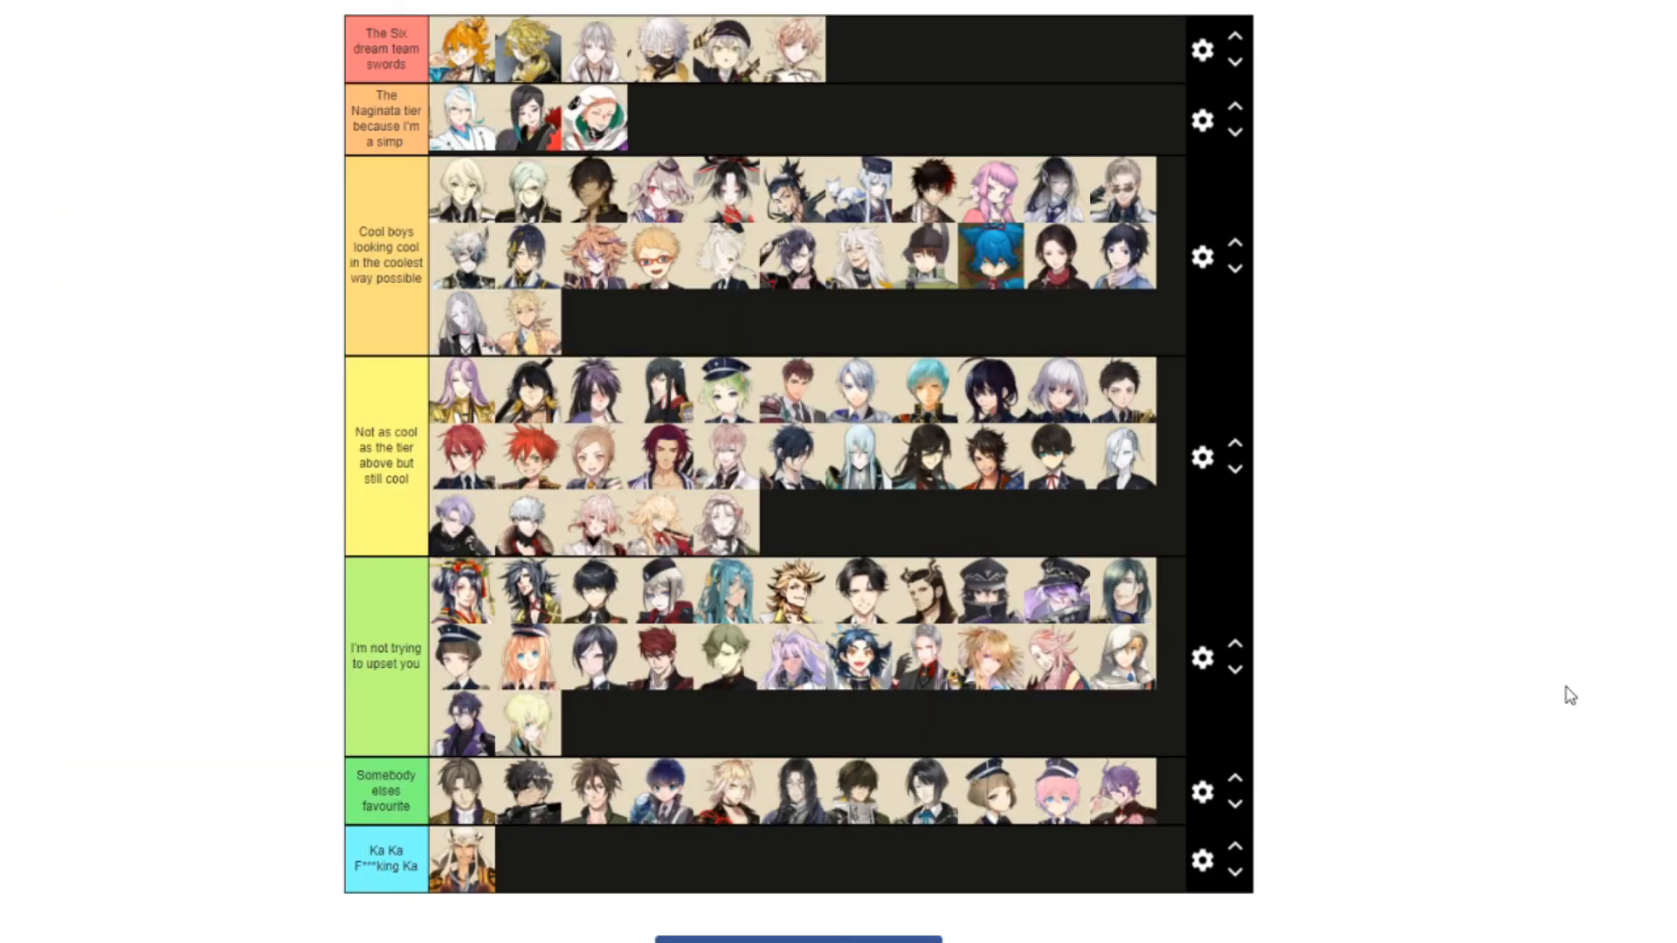